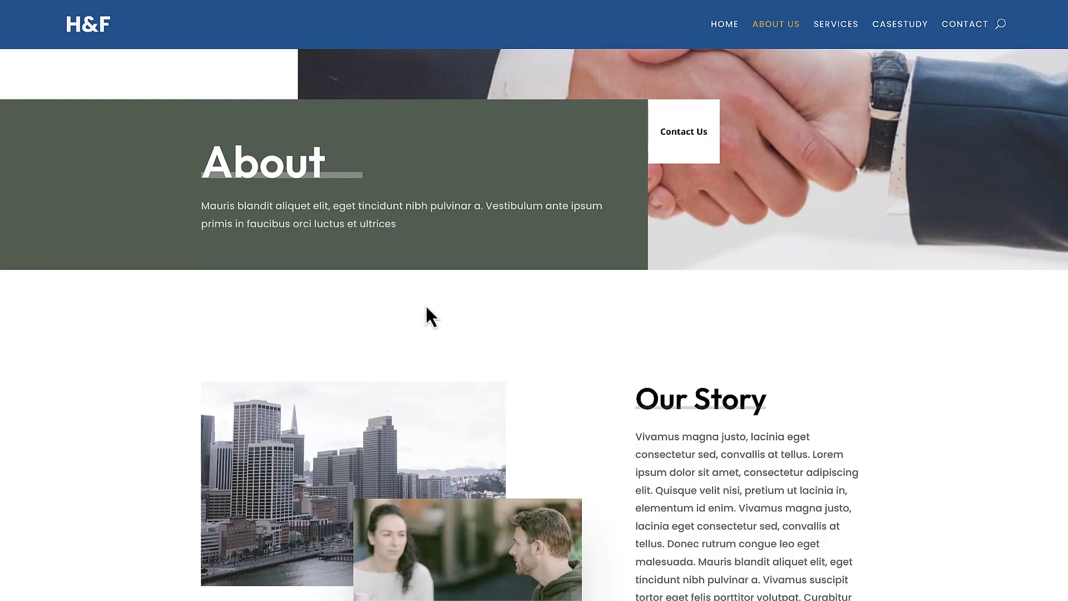
Look through the finished demo site's About Us, Services, Casestudy and Contact pages.
{"action": "scroll", "coordinate": [889, 289], "scroll_direction": "down", "scroll_amount": 20}
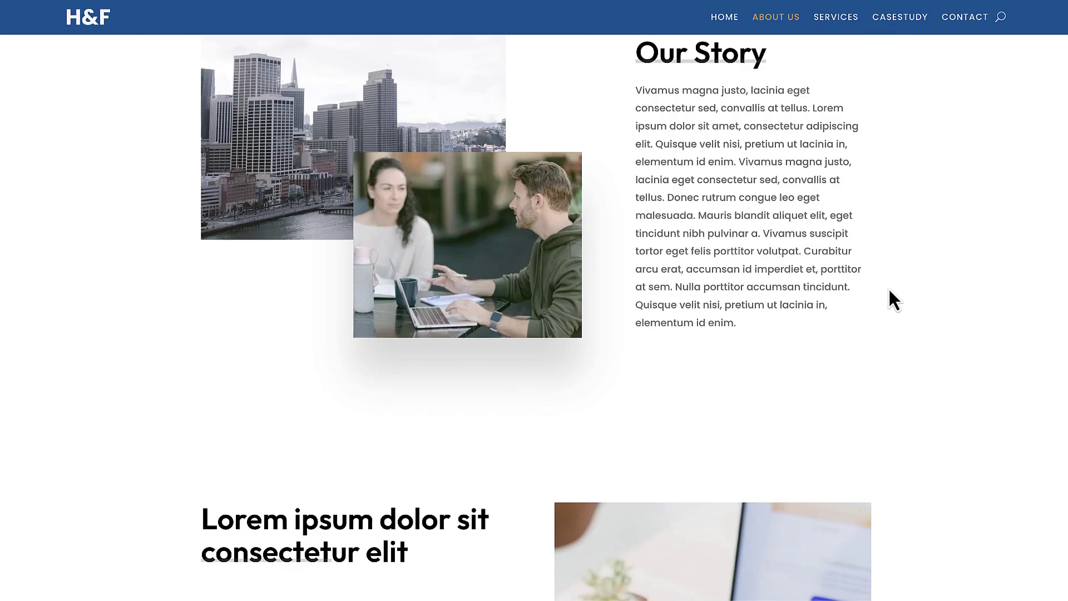
{"action": "scroll", "coordinate": [894, 294], "scroll_direction": "down", "scroll_amount": 7}
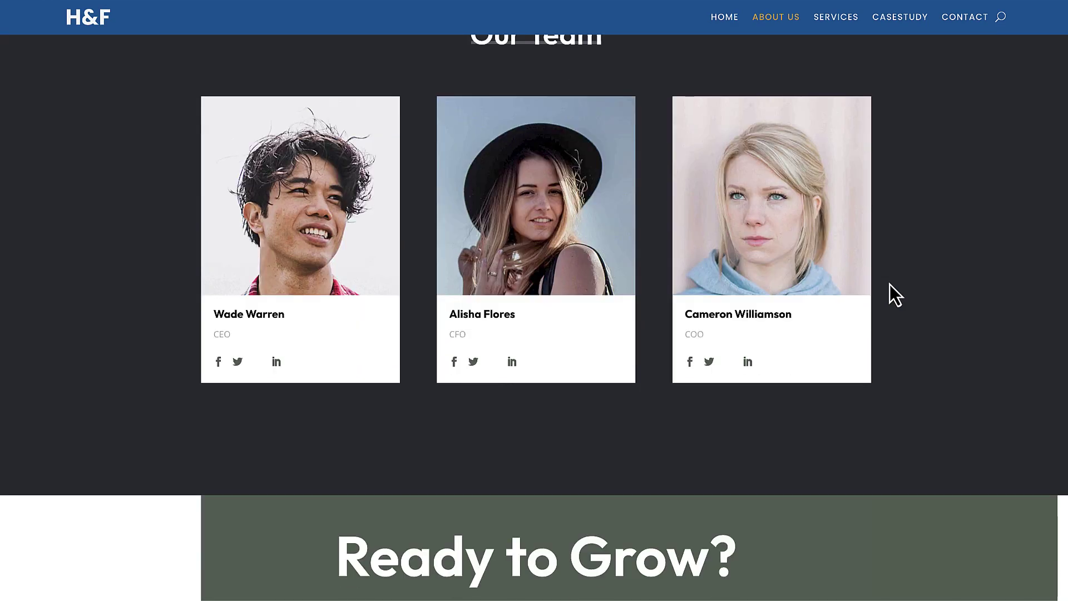
{"action": "scroll", "coordinate": [894, 294], "scroll_direction": "up", "scroll_amount": 15}
{"action": "scroll", "coordinate": [895, 294], "scroll_direction": "up", "scroll_amount": 8}
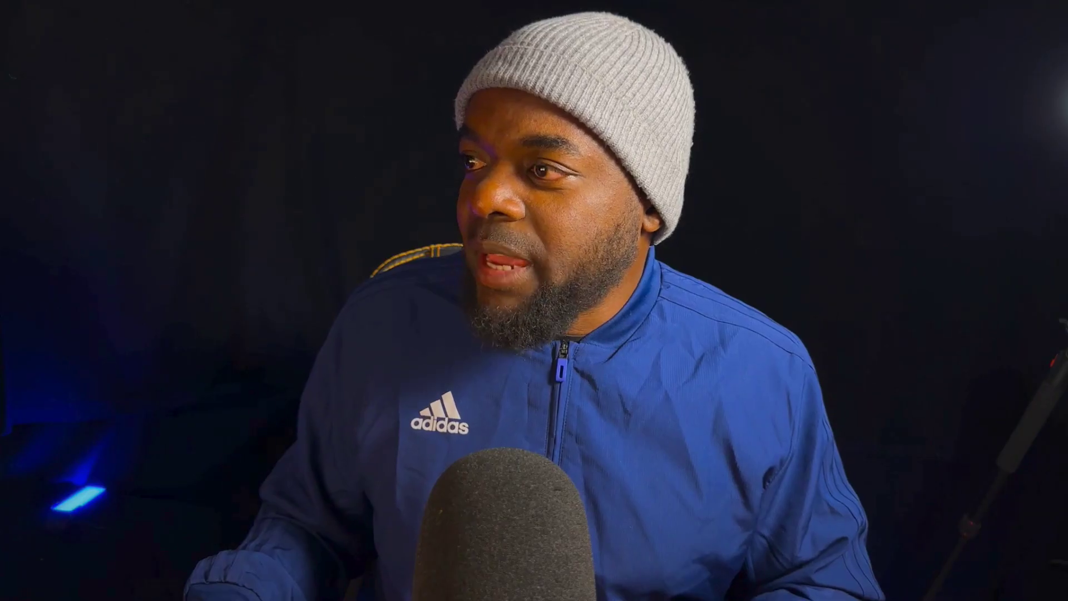
{"action": "scroll", "coordinate": [953, 258], "scroll_direction": "down", "scroll_amount": 13}
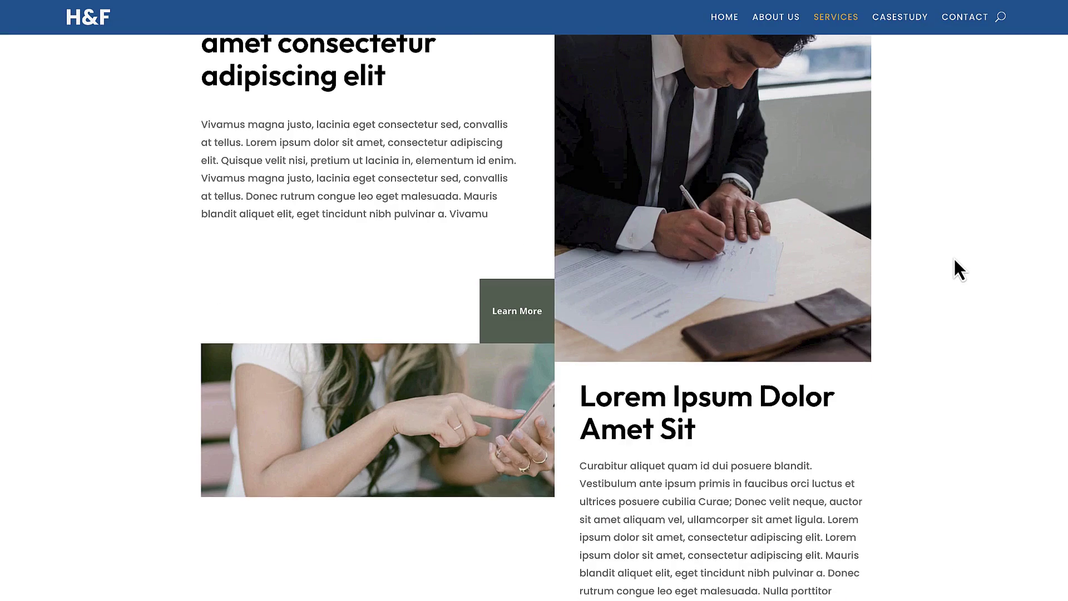
{"action": "scroll", "coordinate": [953, 259], "scroll_direction": "down", "scroll_amount": 12}
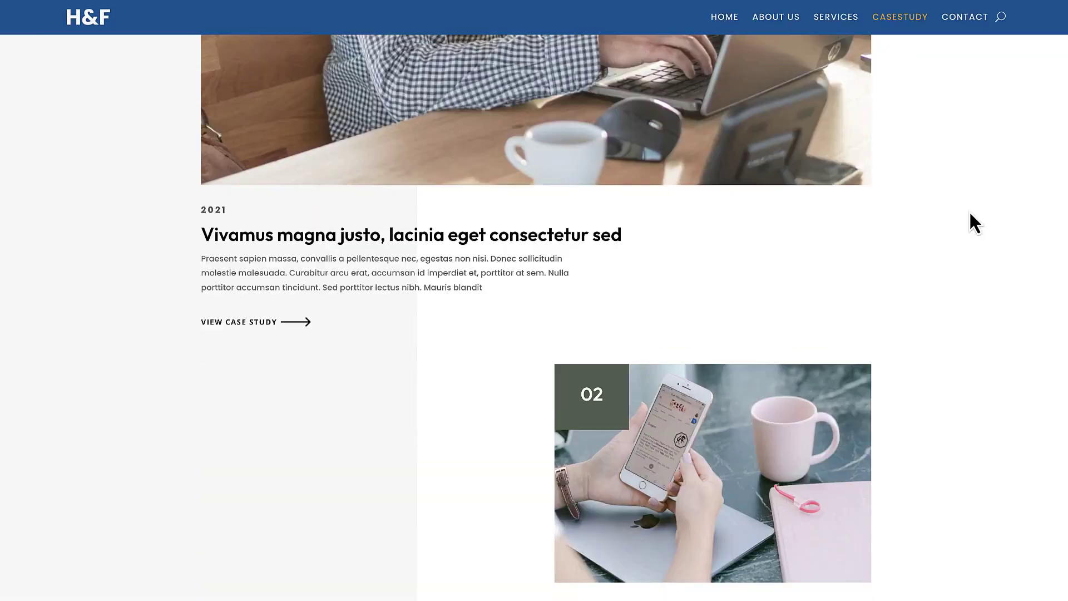
{"action": "scroll", "coordinate": [970, 214], "scroll_direction": "down", "scroll_amount": 11}
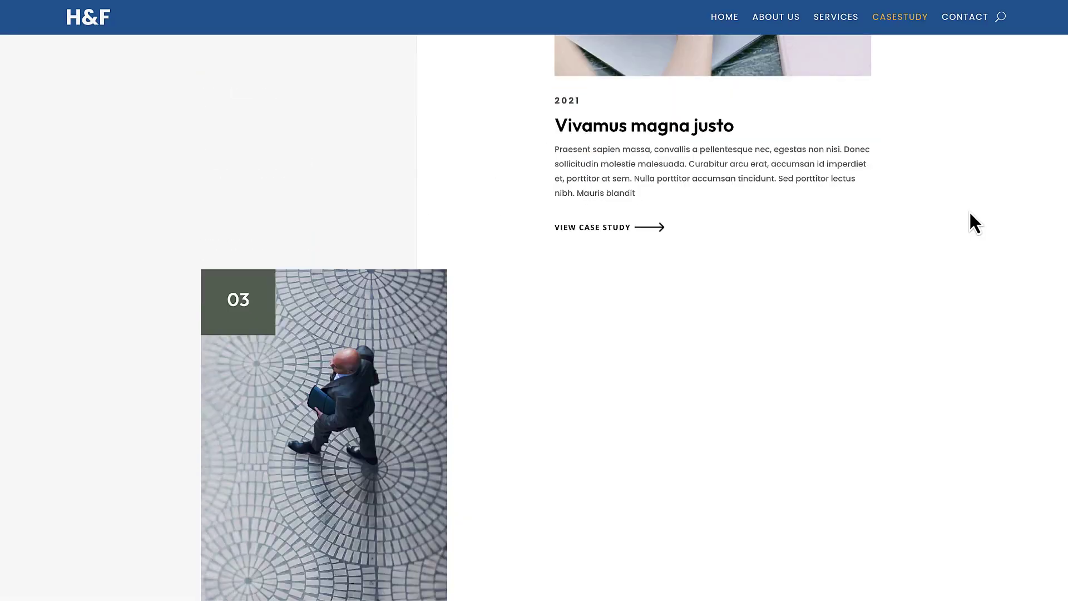
{"action": "scroll", "coordinate": [969, 210], "scroll_direction": "down", "scroll_amount": 6}
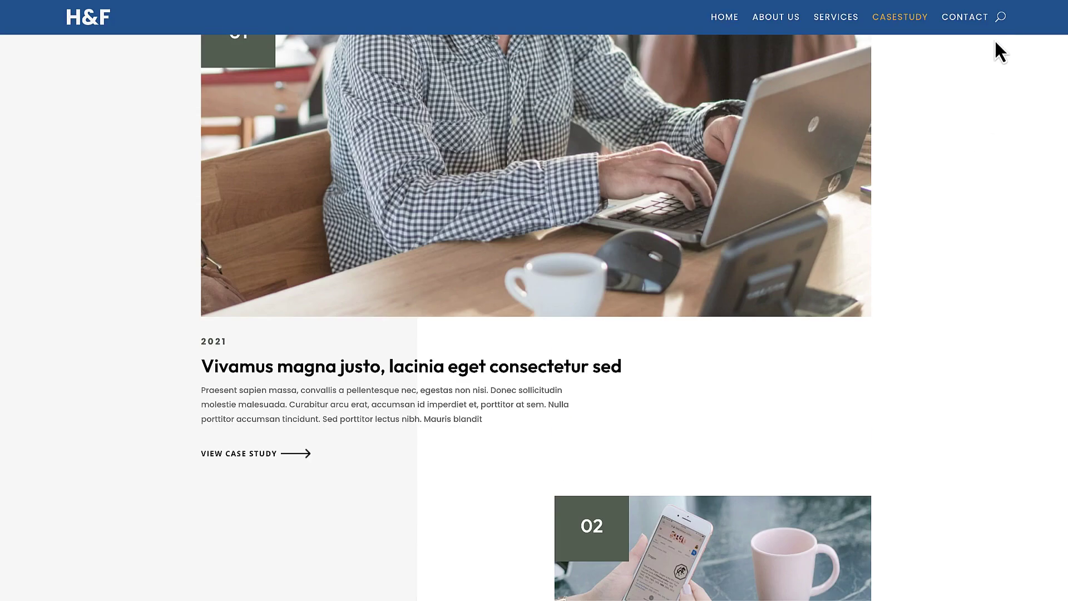
{"action": "left_click", "coordinate": [975, 20]}
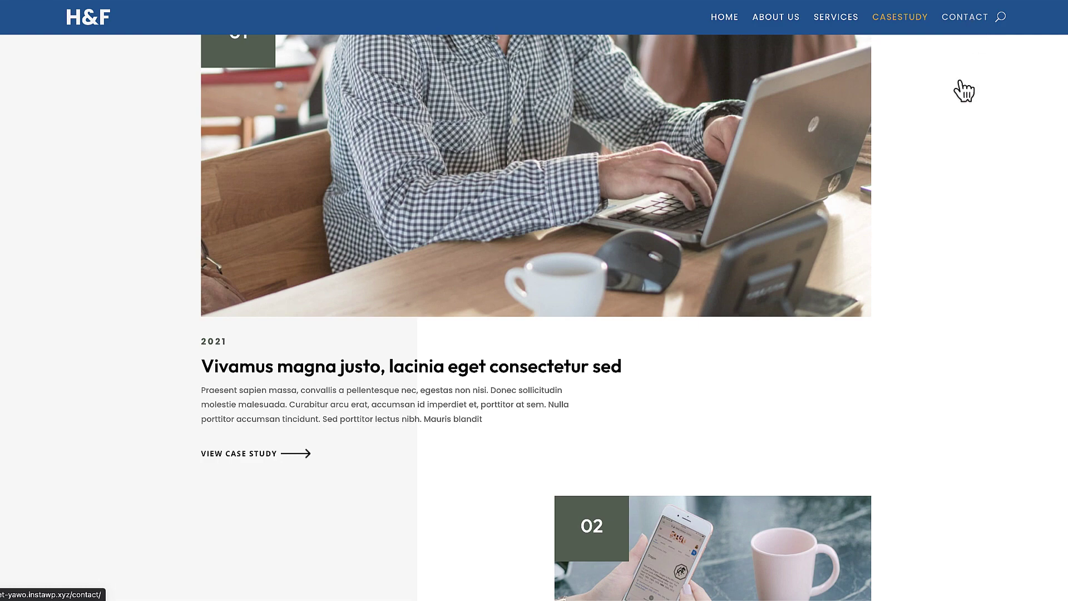
{"action": "scroll", "coordinate": [977, 359], "scroll_direction": "down", "scroll_amount": 10}
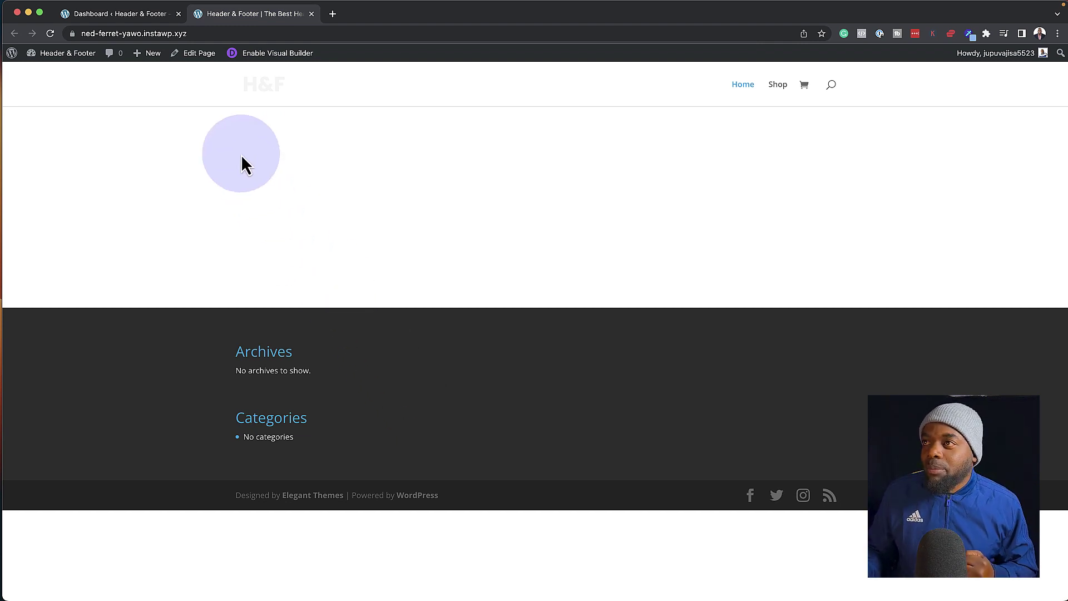
Create a new page titled "Services" from the WordPress dashboard and publish it.
{"action": "left_click", "coordinate": [143, 15]}
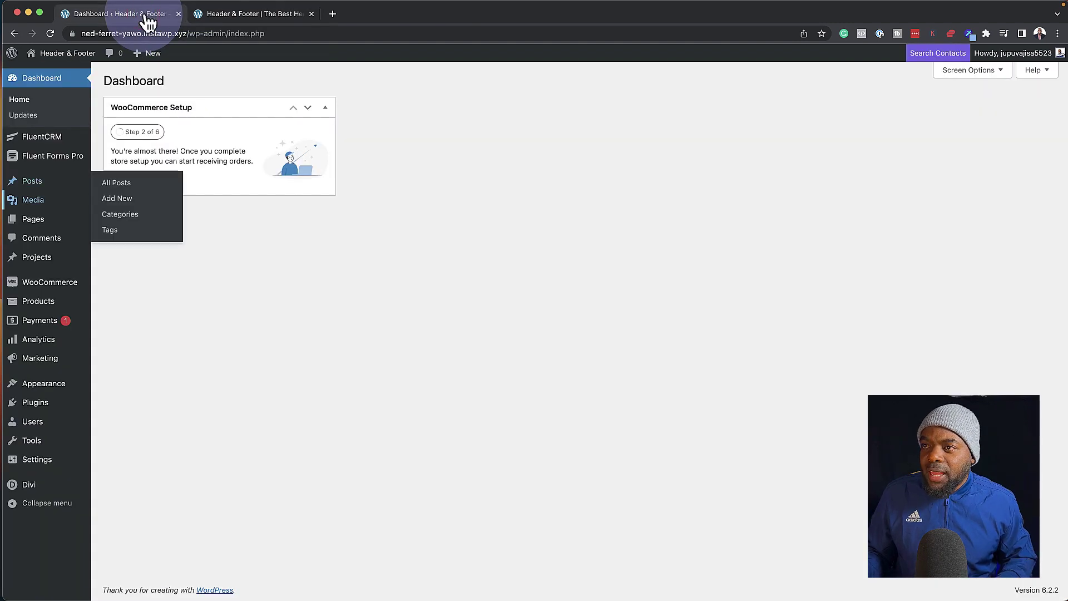
{"action": "left_click", "coordinate": [134, 240]}
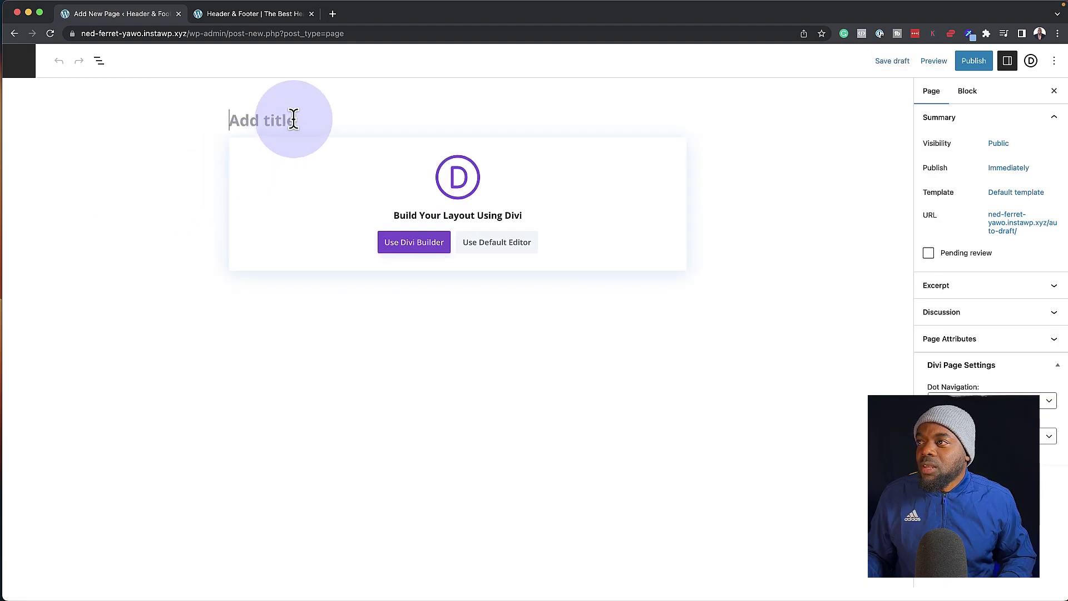
{"action": "type", "text": "Services"}
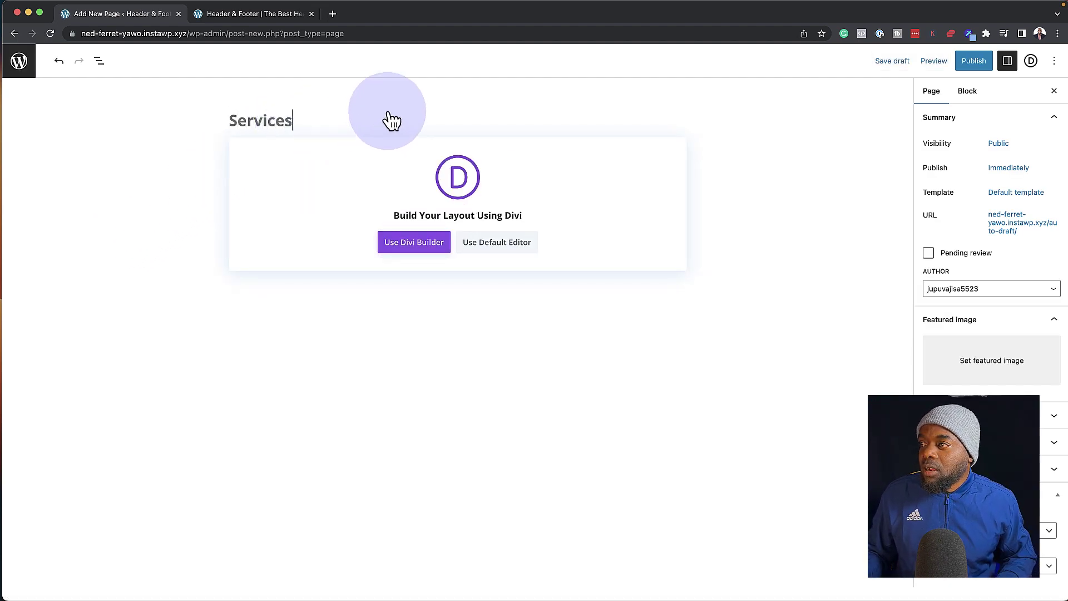
{"action": "left_click", "coordinate": [974, 62]}
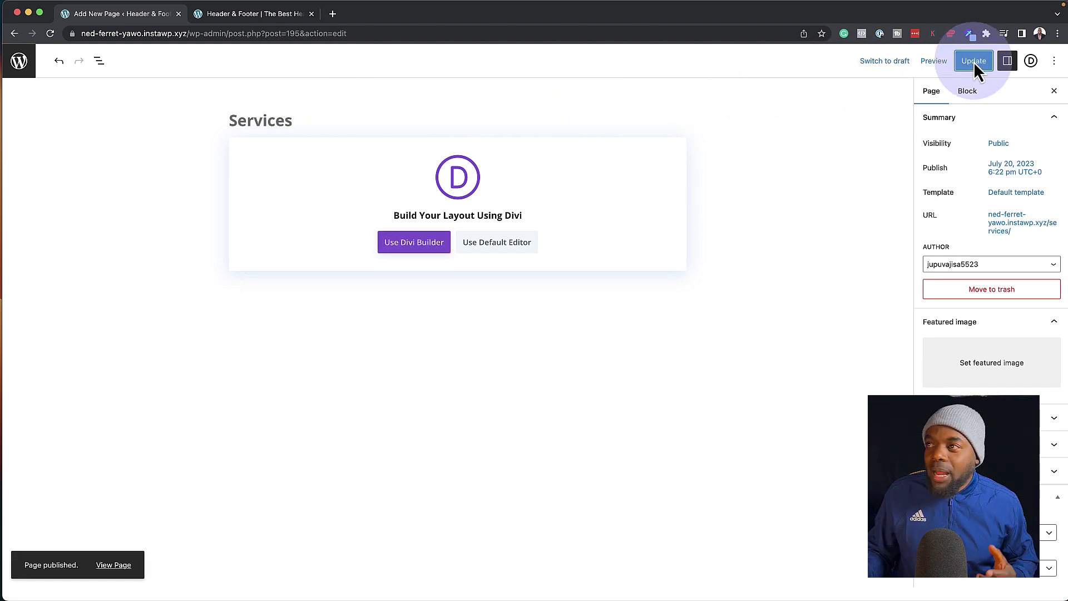
Return to the page list, then create and publish another page titled "About Us".
{"action": "left_click", "coordinate": [20, 64]}
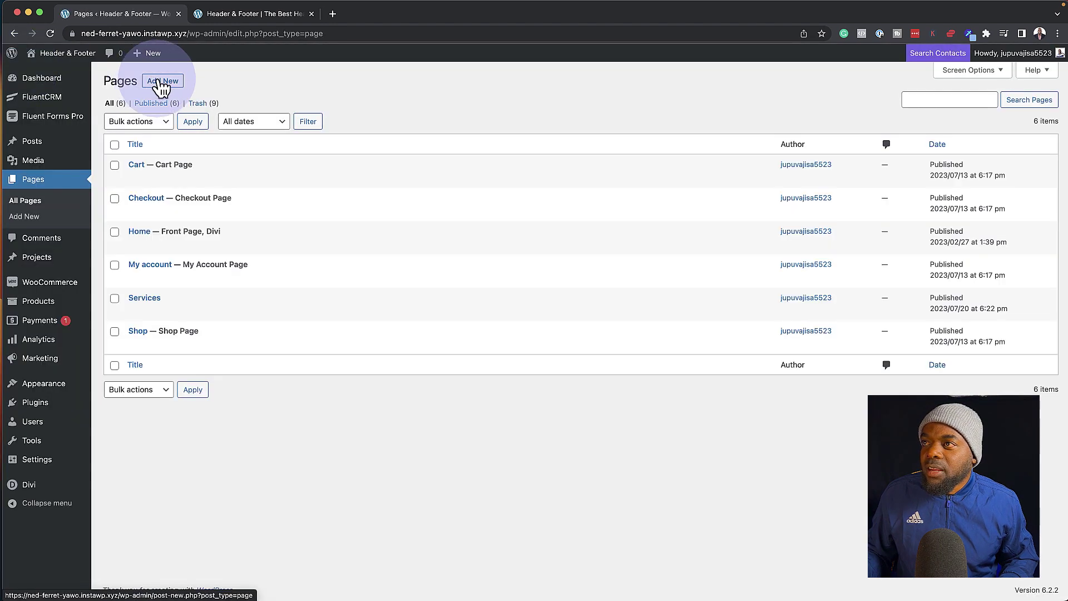
{"action": "left_click", "coordinate": [160, 83]}
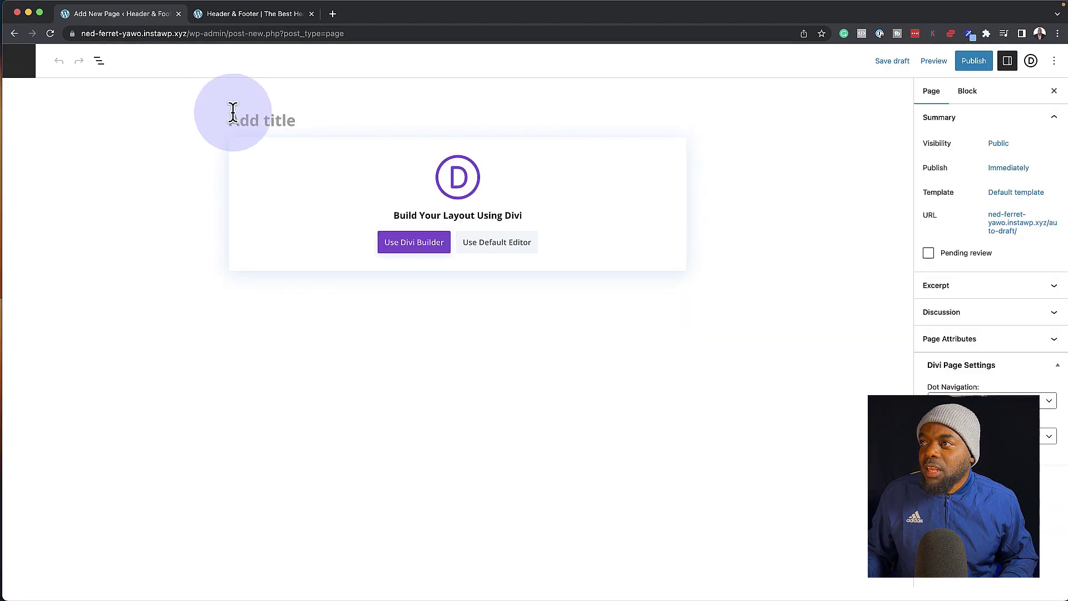
{"action": "left_click", "coordinate": [241, 117]}
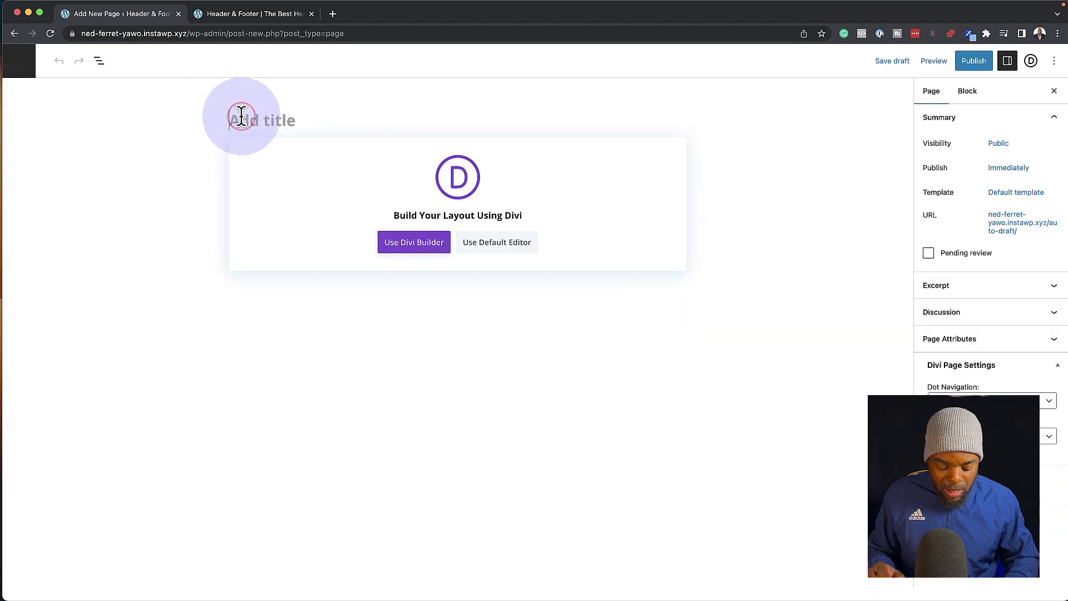
{"action": "type", "text": "About Us"}
{"action": "left_click", "coordinate": [969, 66]}
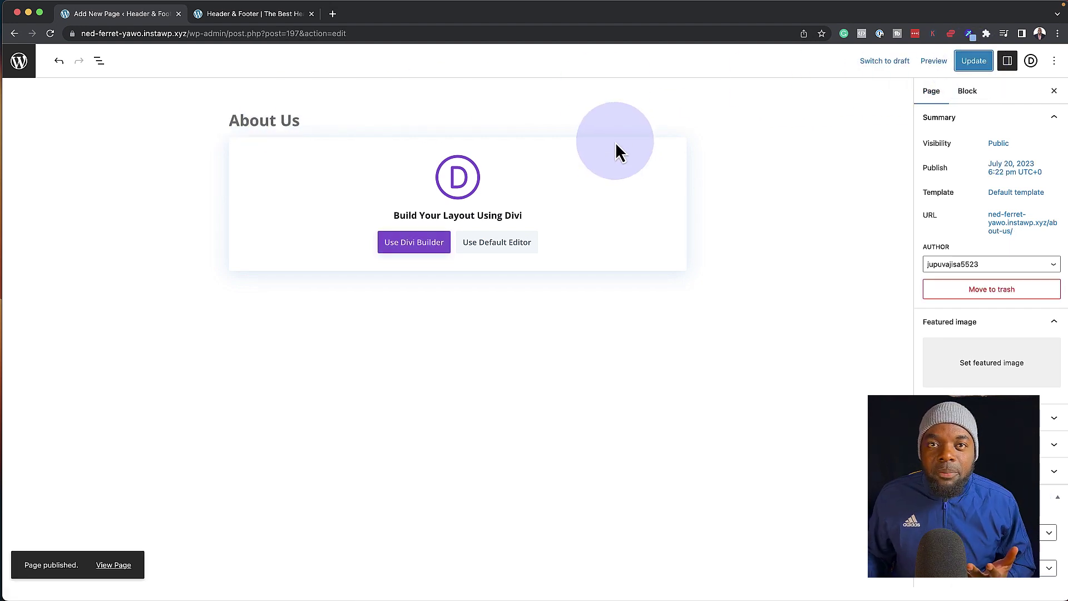
Reload the site's home page, enable the Visual Builder on it and choose to start from a premade layout.
{"action": "left_click", "coordinate": [256, 15]}
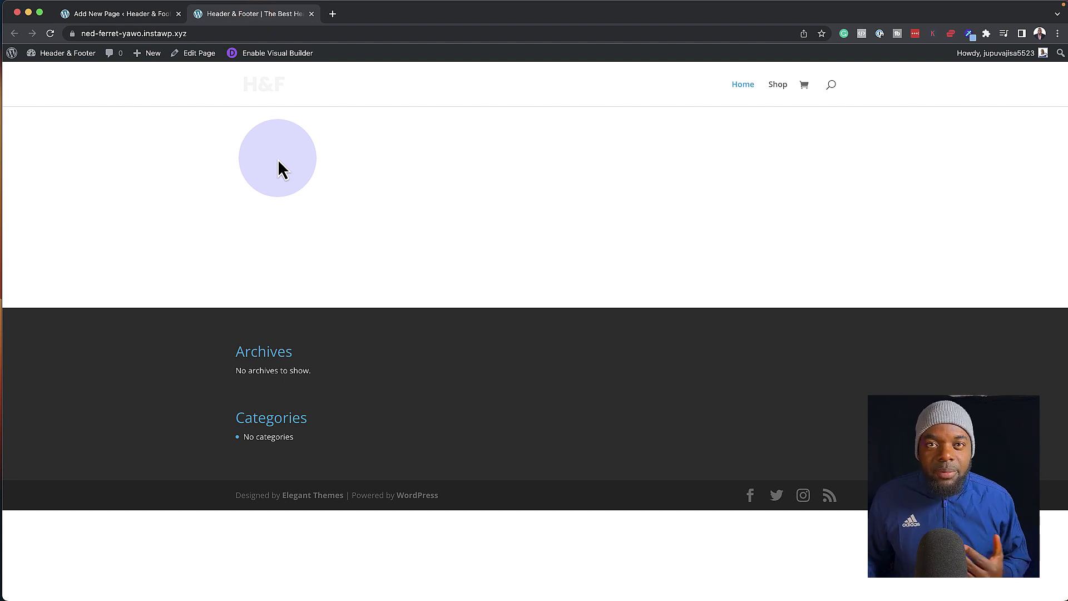
{"action": "left_click", "coordinate": [51, 34]}
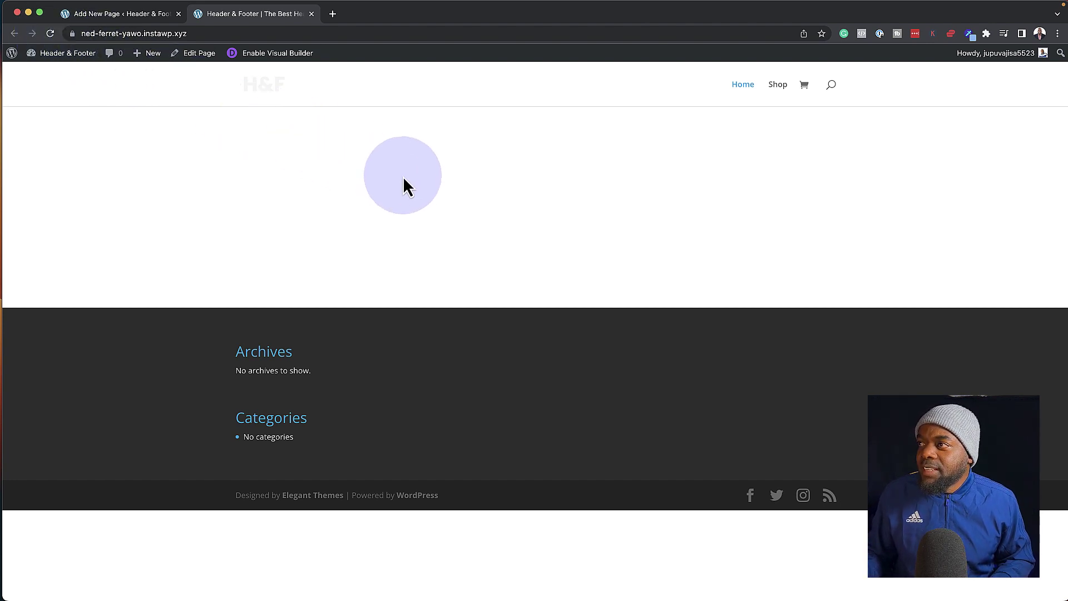
{"action": "left_click", "coordinate": [299, 52]}
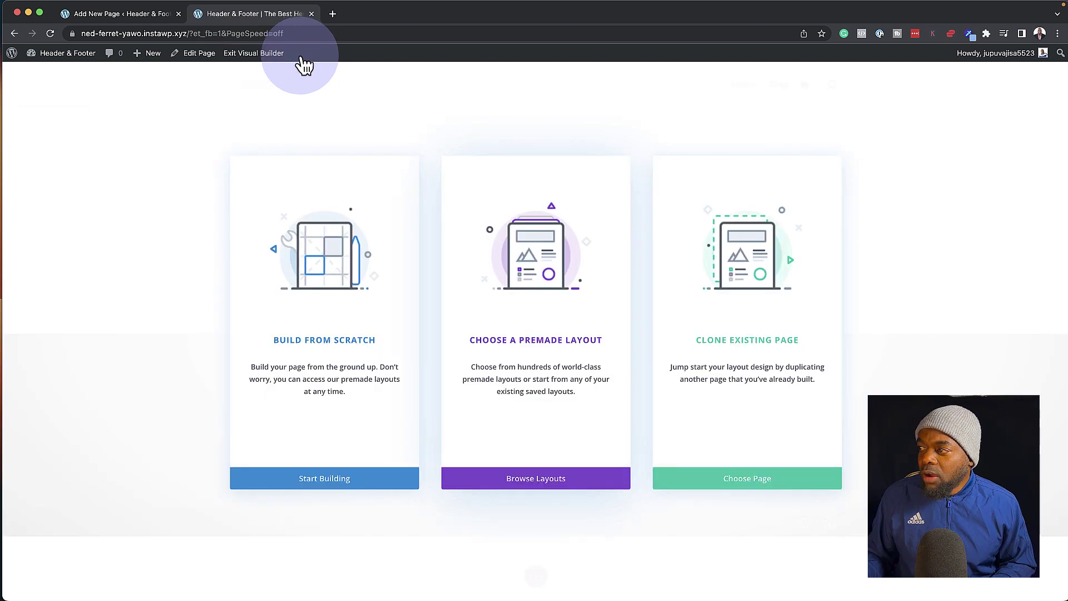
{"action": "left_click", "coordinate": [535, 346]}
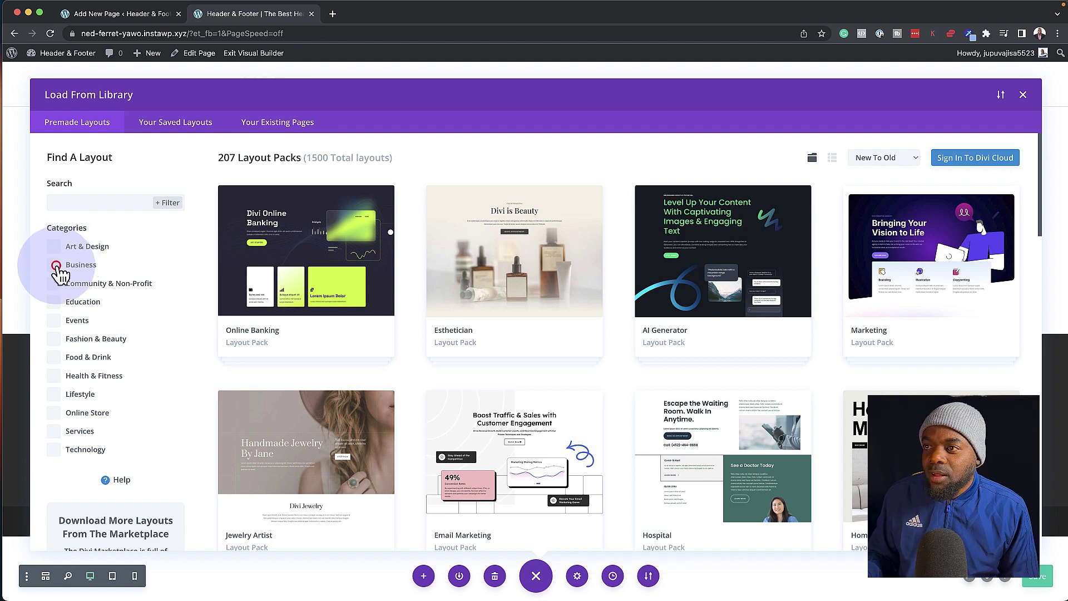
Filter the layout packs by Business, load the Corporate pack's Landing layout onto the home page and save the page.
{"action": "left_click", "coordinate": [56, 265]}
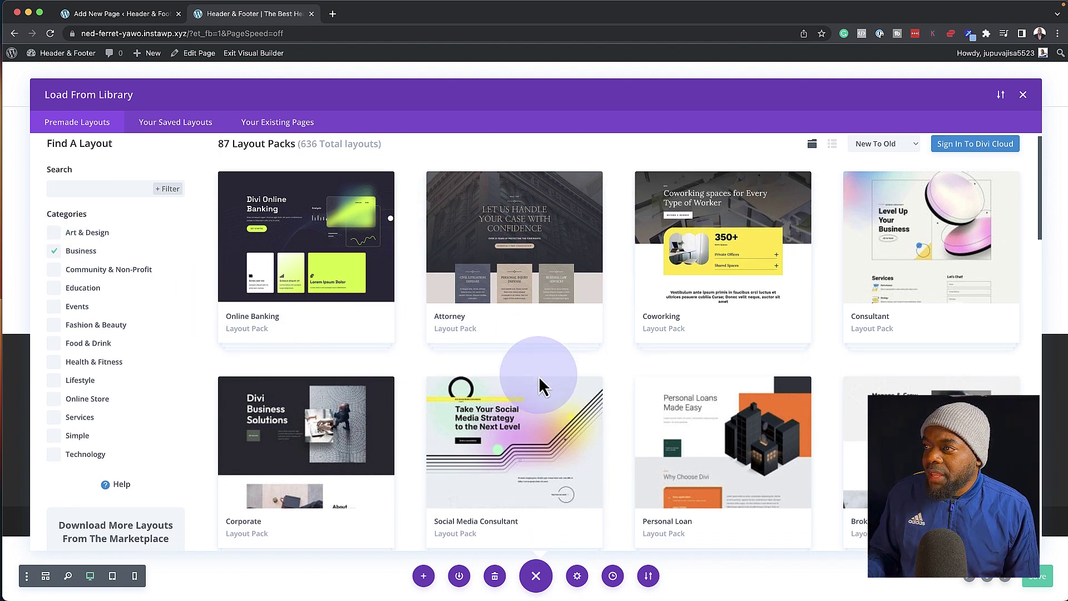
{"action": "scroll", "coordinate": [538, 378], "scroll_direction": "down", "scroll_amount": 5}
{"action": "scroll", "coordinate": [539, 377], "scroll_direction": "down", "scroll_amount": 3}
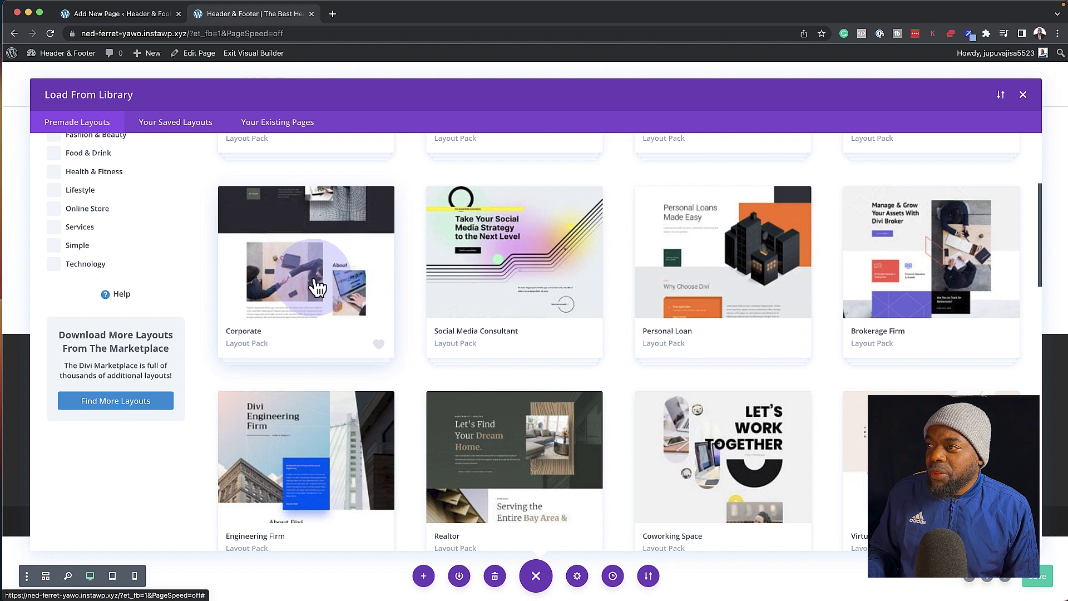
{"action": "left_click", "coordinate": [312, 287]}
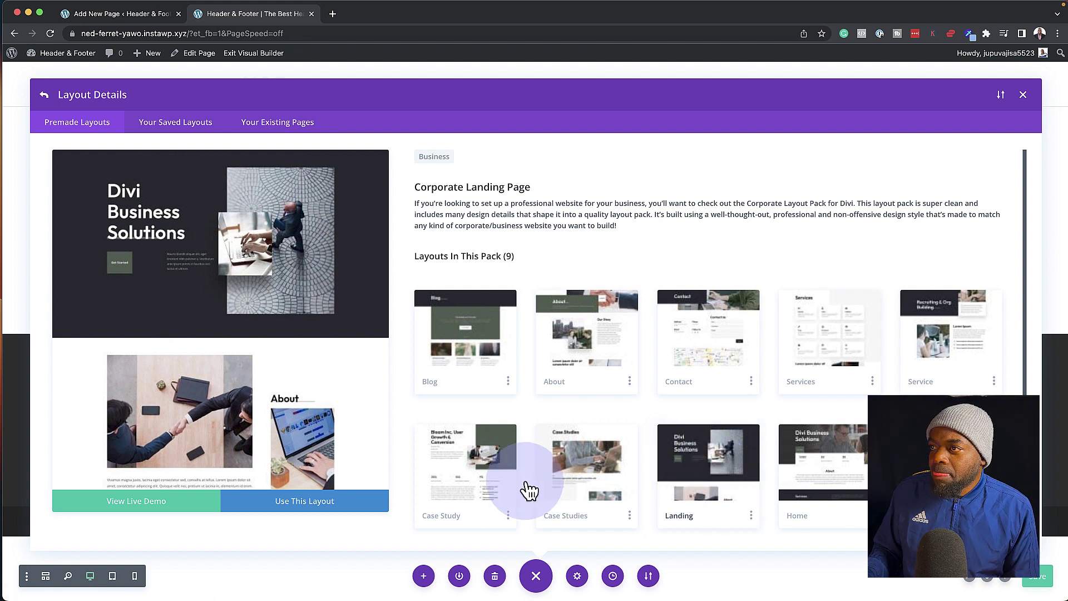
{"action": "left_click", "coordinate": [315, 504]}
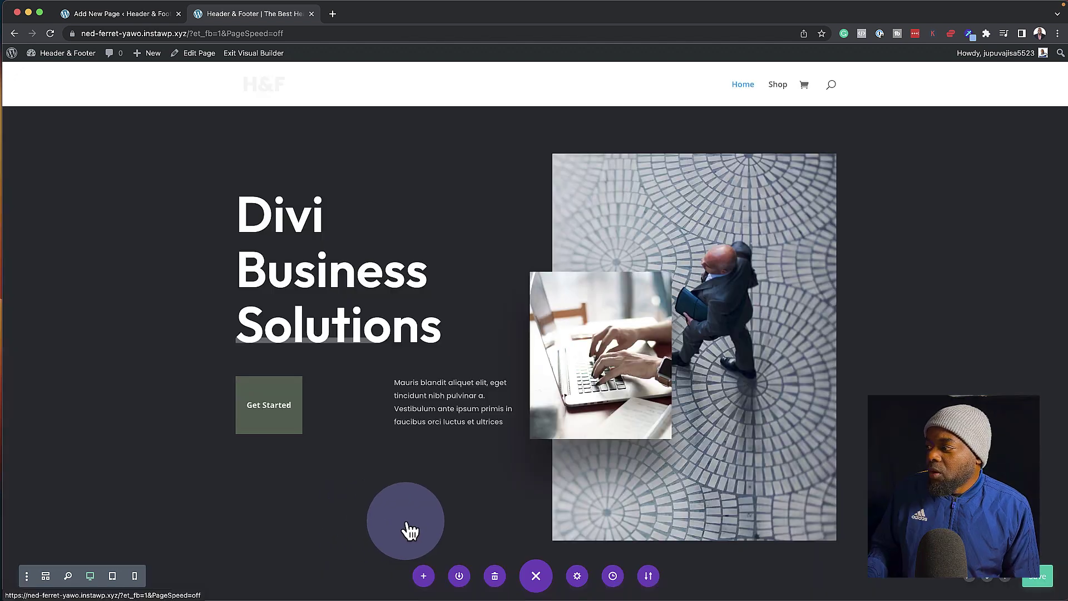
{"action": "left_click", "coordinate": [1040, 579]}
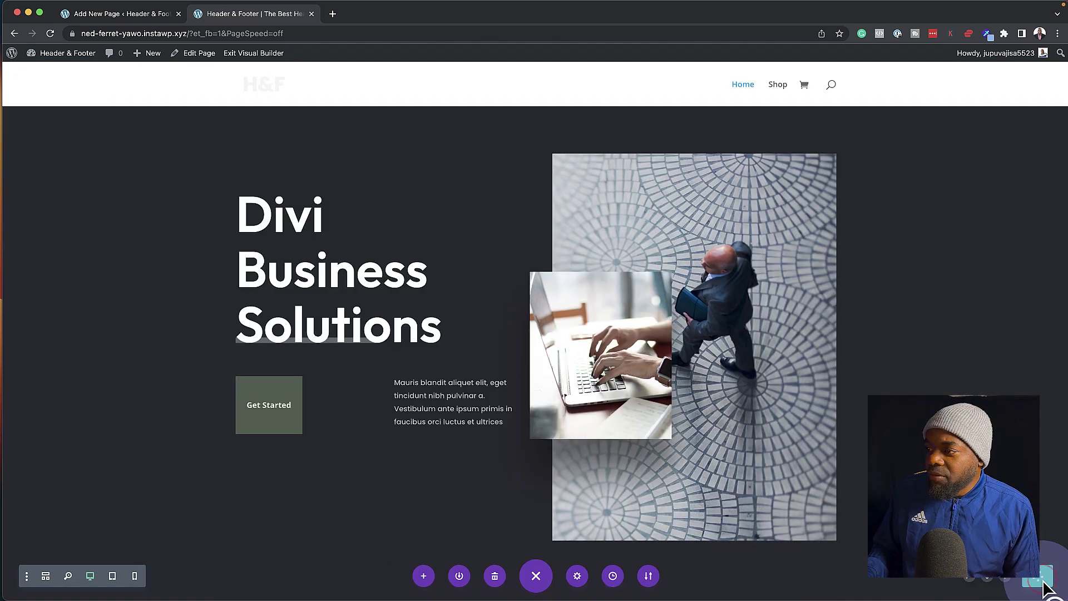
Open the About Us page in the Visual Builder and choose to start from a premade layout.
{"action": "left_click", "coordinate": [148, 14]}
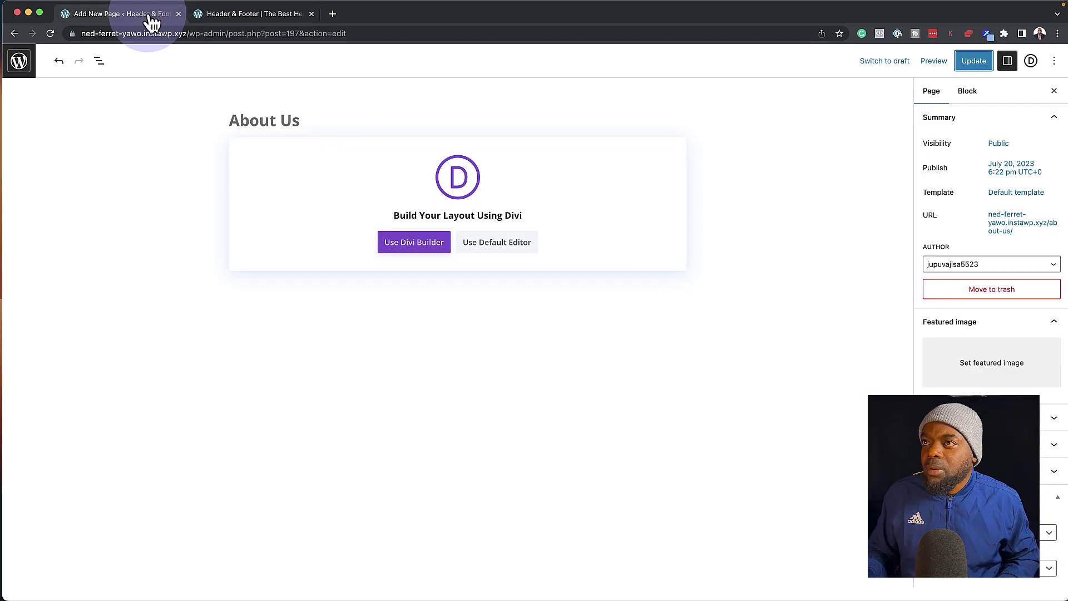
{"action": "left_click", "coordinate": [936, 61]}
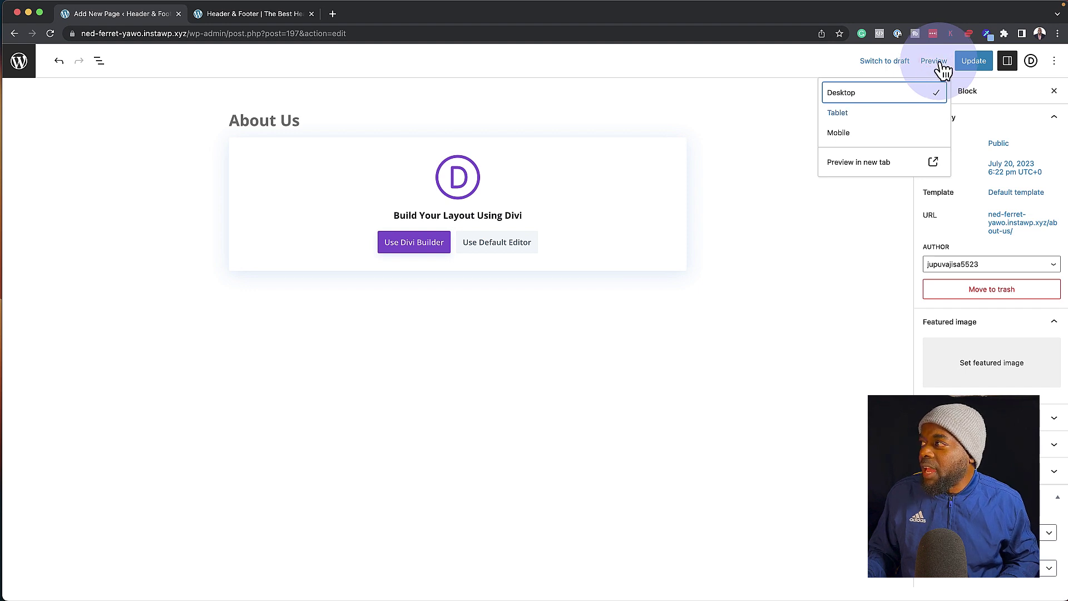
{"action": "left_click", "coordinate": [978, 62]}
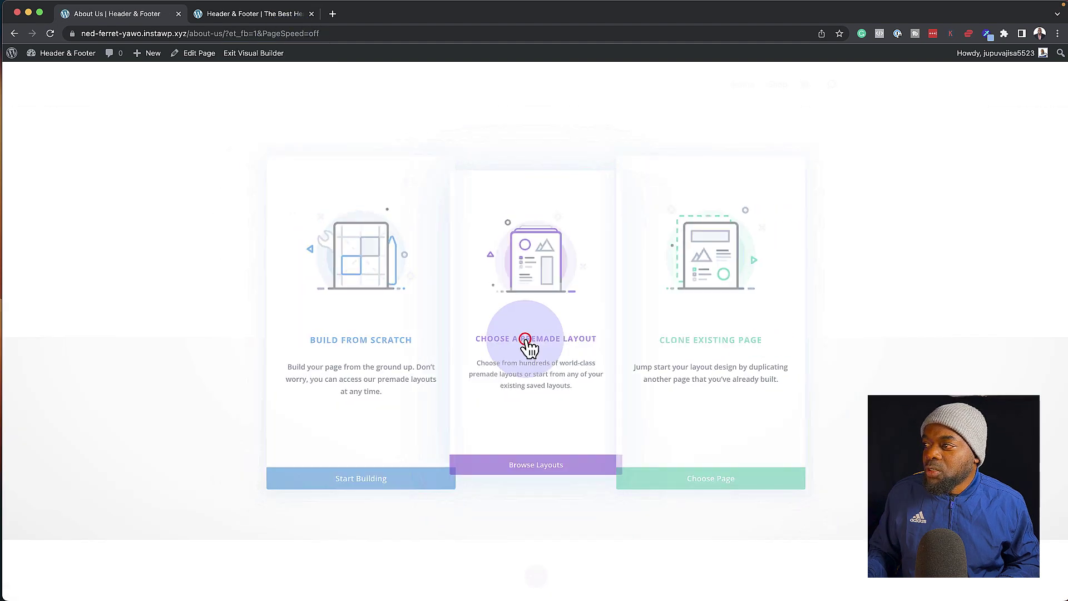
{"action": "left_click", "coordinate": [529, 341]}
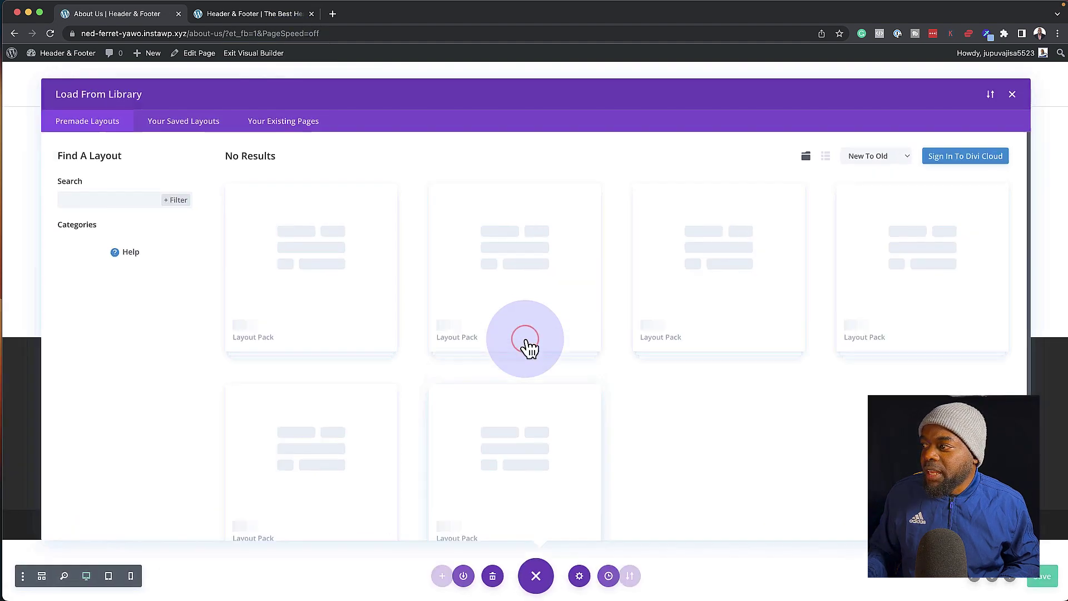
Filter the layout packs by Business and load the Corporate pack's About layout onto the About Us page.
{"action": "left_click", "coordinate": [54, 264]}
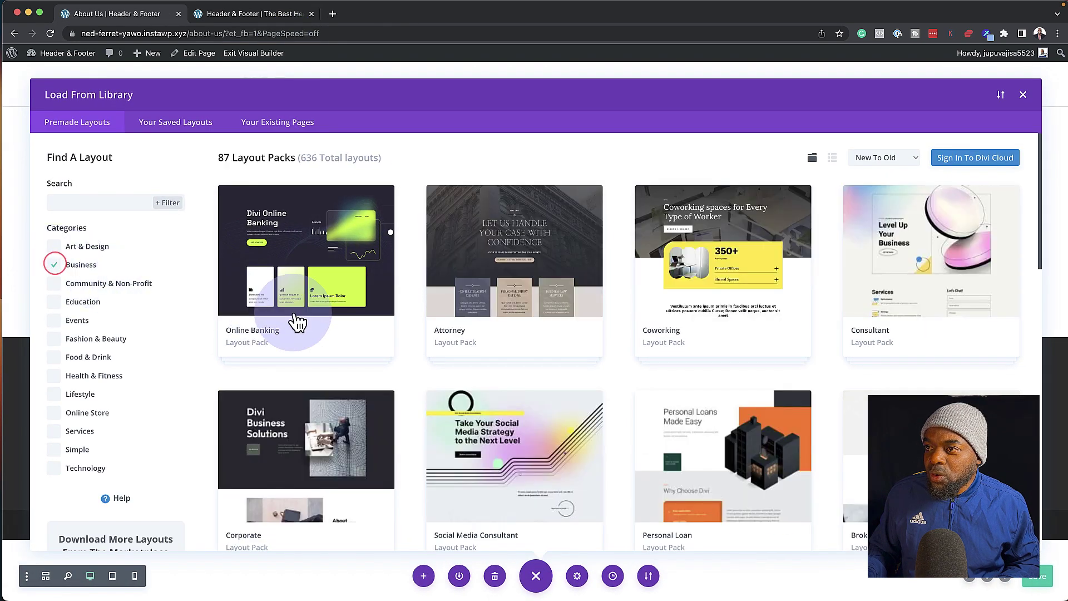
{"action": "scroll", "coordinate": [364, 334], "scroll_direction": "down", "scroll_amount": 3}
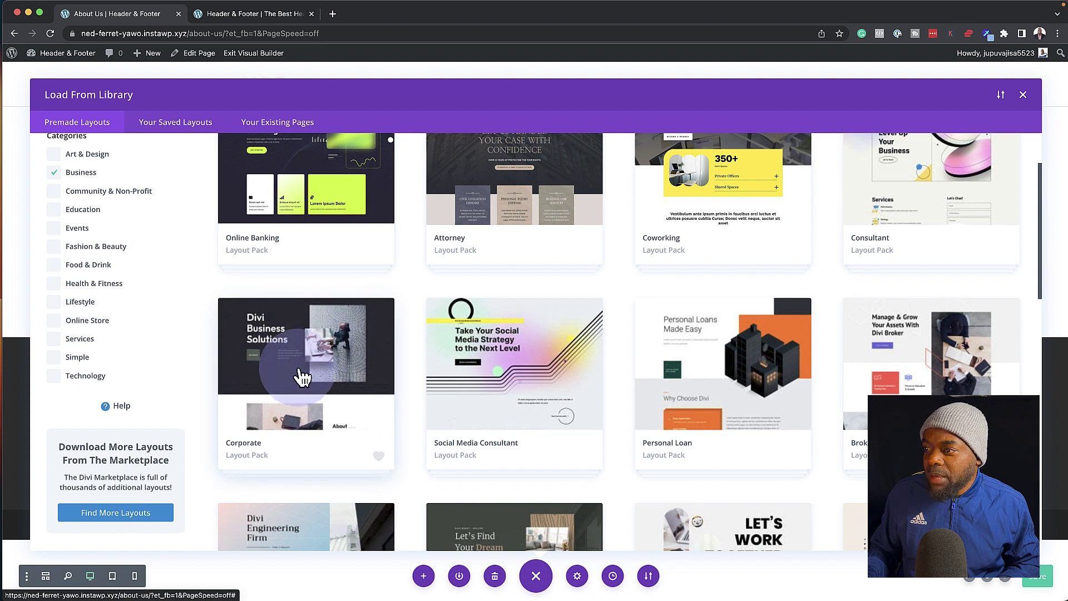
{"action": "left_click", "coordinate": [291, 381]}
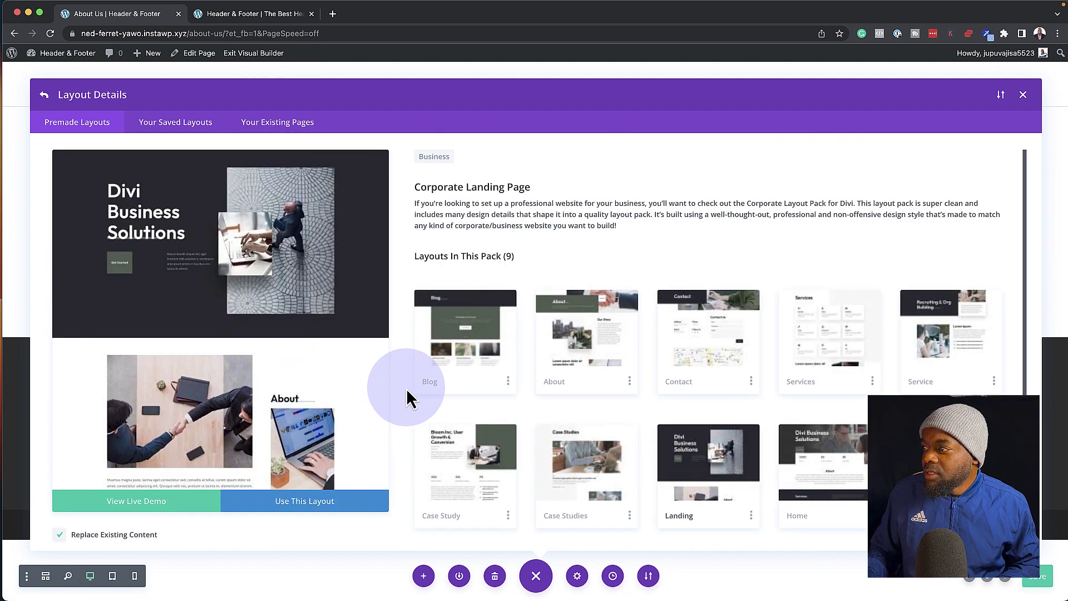
{"action": "left_click", "coordinate": [591, 352]}
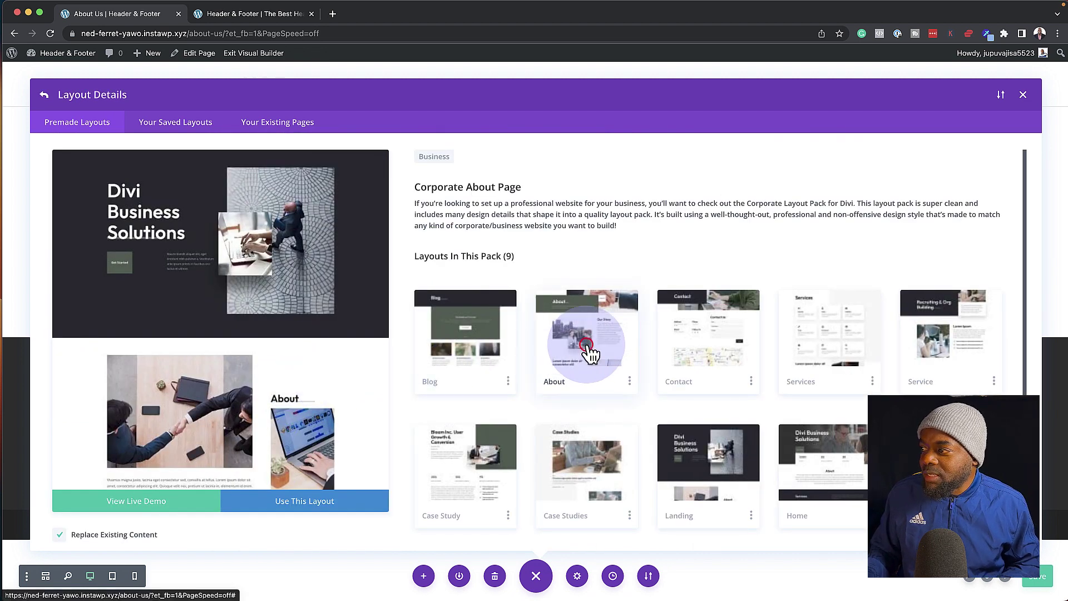
{"action": "left_click", "coordinate": [305, 499]}
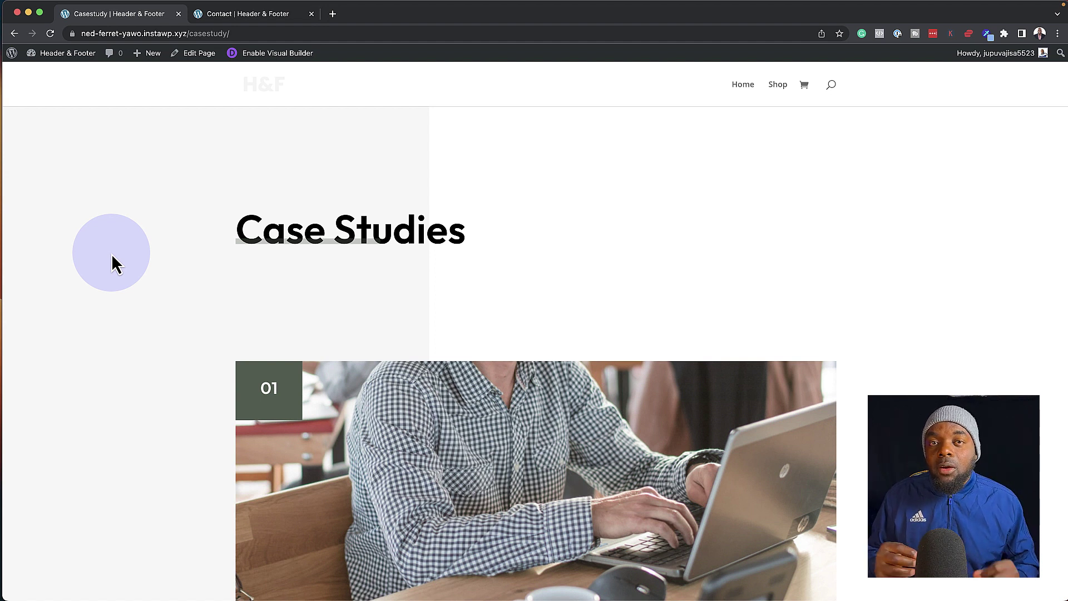
Open the site's navigation menu editor and review Main Menu's name, items and display location.
{"action": "mouse_move", "coordinate": [61, 53]}
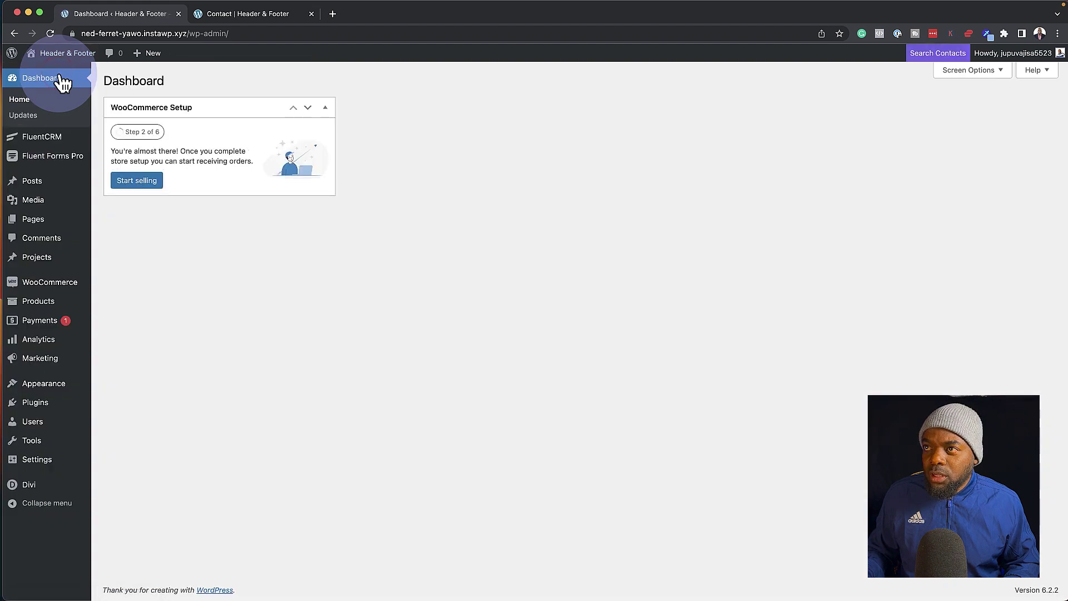
{"action": "mouse_move", "coordinate": [55, 392]}
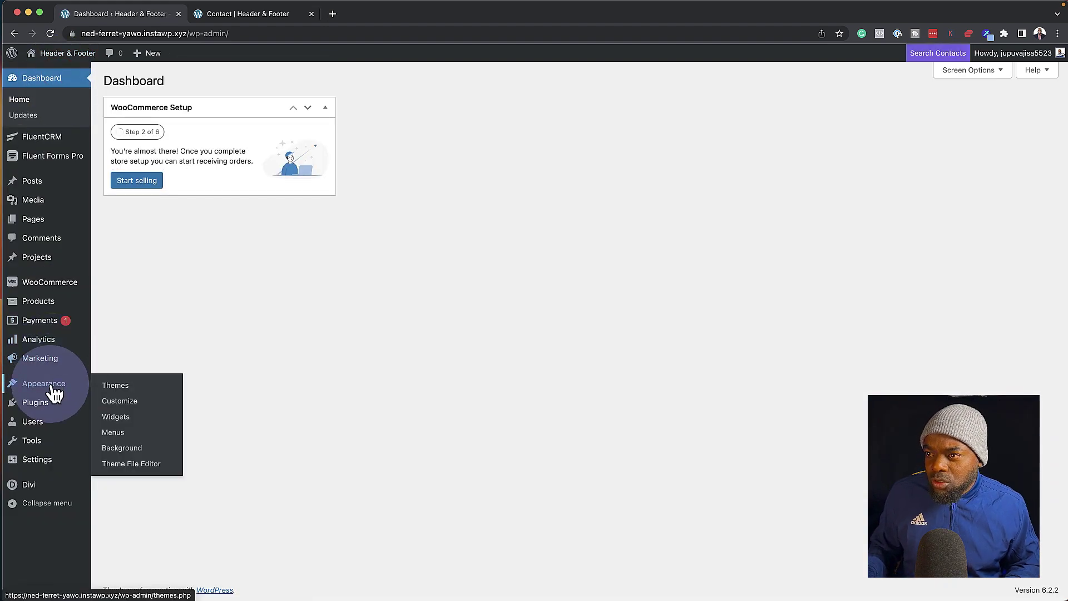
{"action": "left_click", "coordinate": [124, 432]}
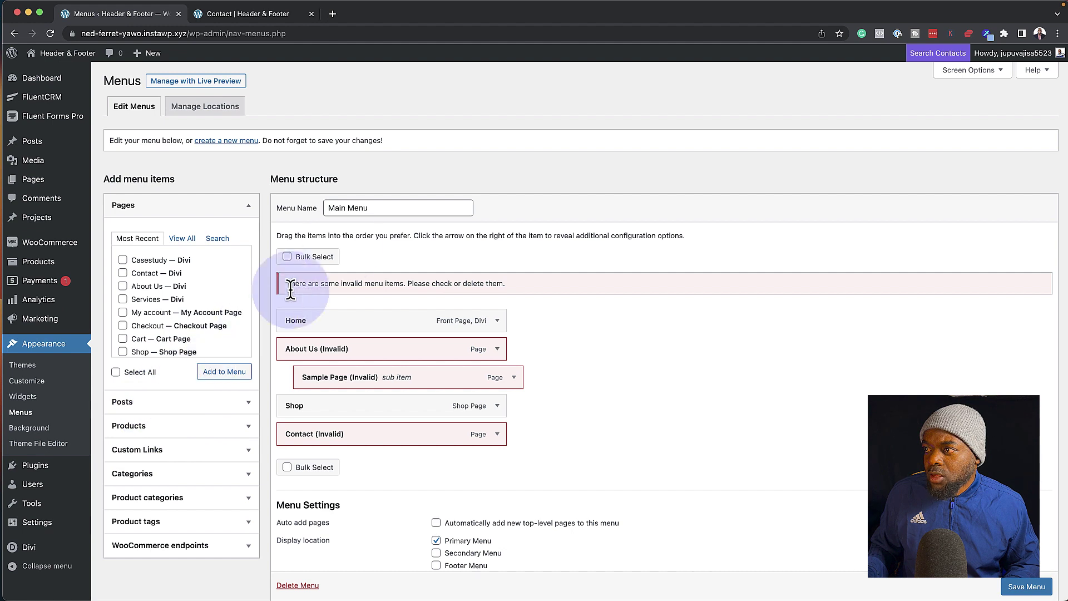
{"action": "left_click", "coordinate": [385, 208]}
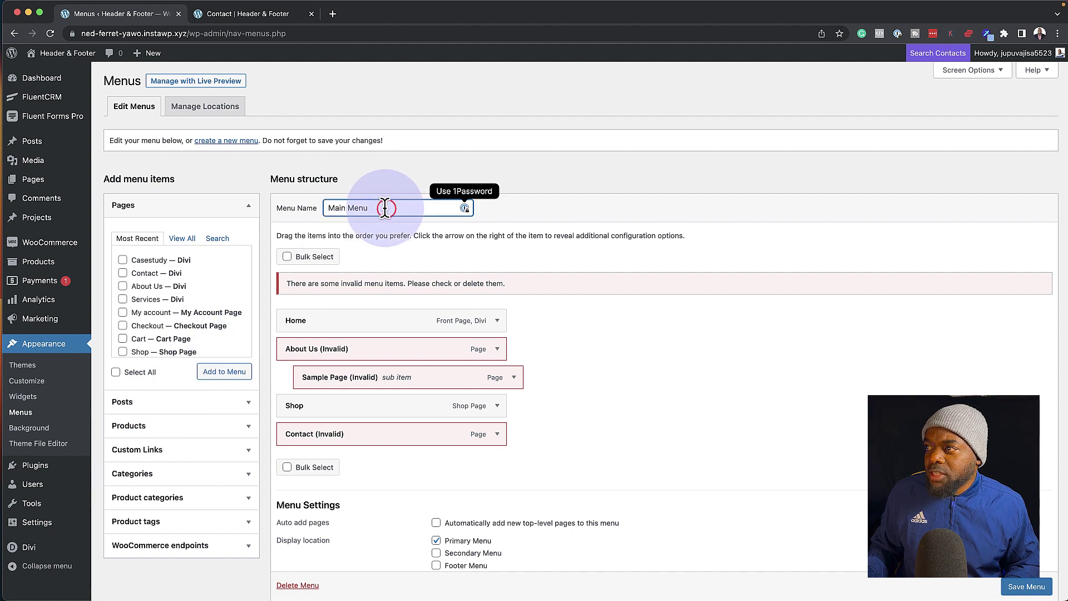
{"action": "scroll", "coordinate": [569, 393], "scroll_direction": "down", "scroll_amount": 2}
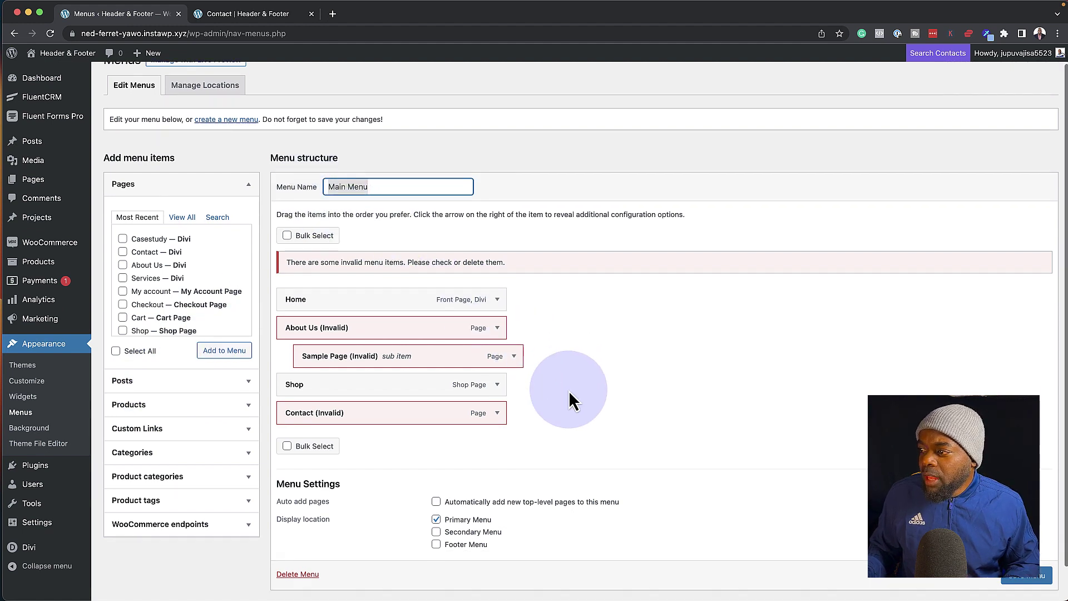
{"action": "scroll", "coordinate": [568, 391], "scroll_direction": "down", "scroll_amount": 1}
{"action": "left_click", "coordinate": [526, 497]}
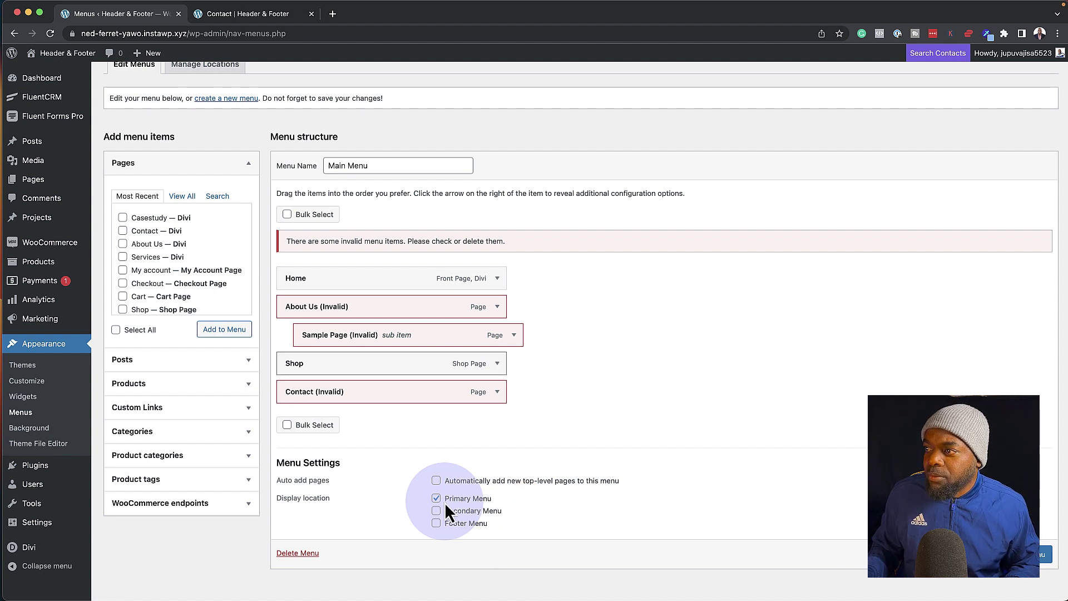
Remove the About Us, Sample Page, Shop and Contact items from Main Menu.
{"action": "left_click", "coordinate": [497, 306]}
{"action": "left_click", "coordinate": [295, 409]}
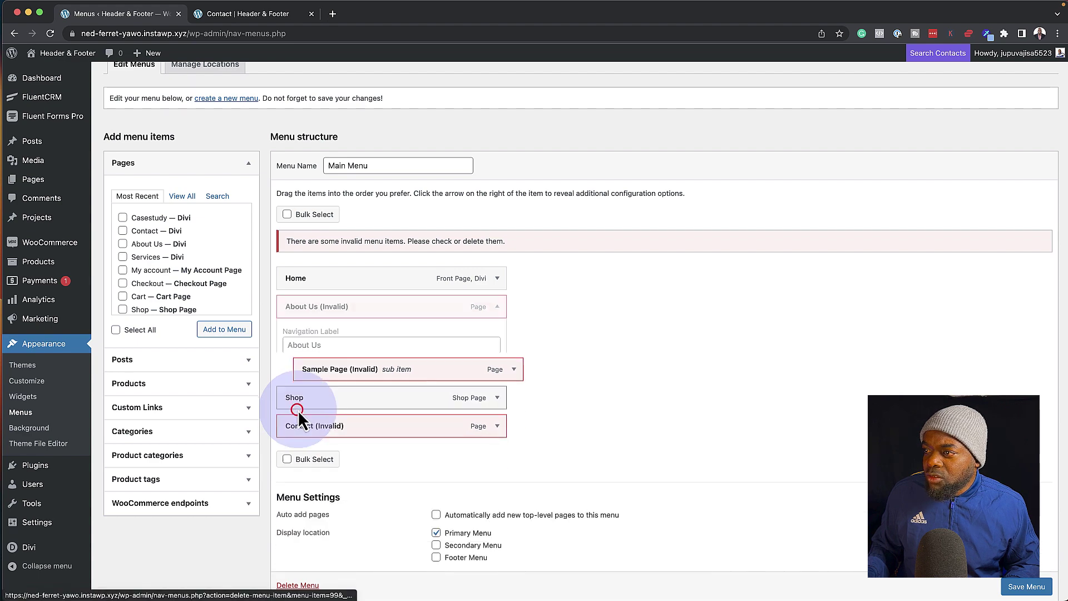
{"action": "left_click", "coordinate": [497, 320]}
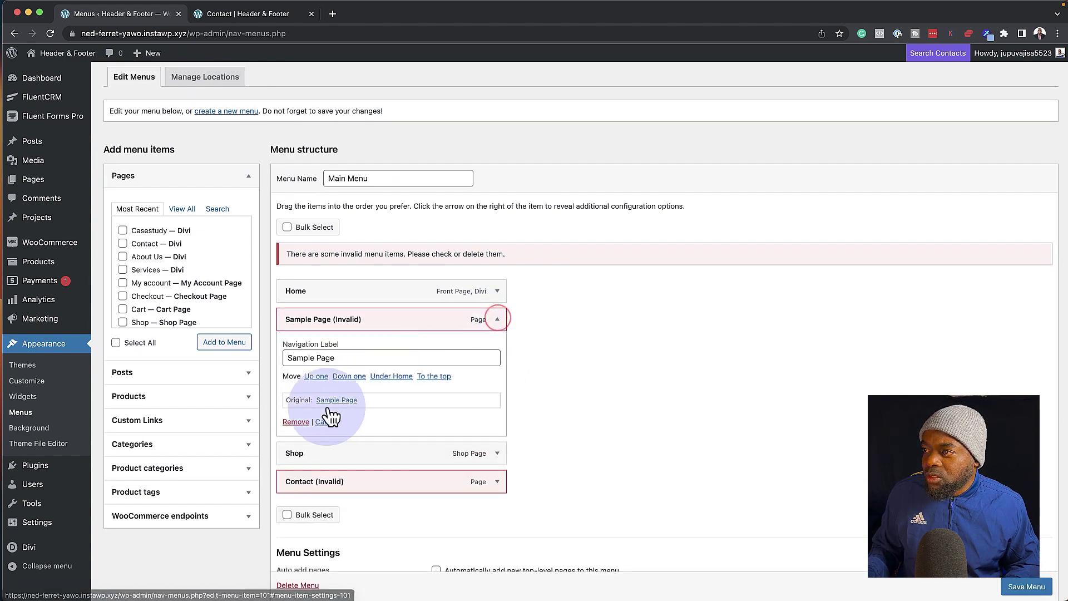
{"action": "left_click", "coordinate": [295, 424]}
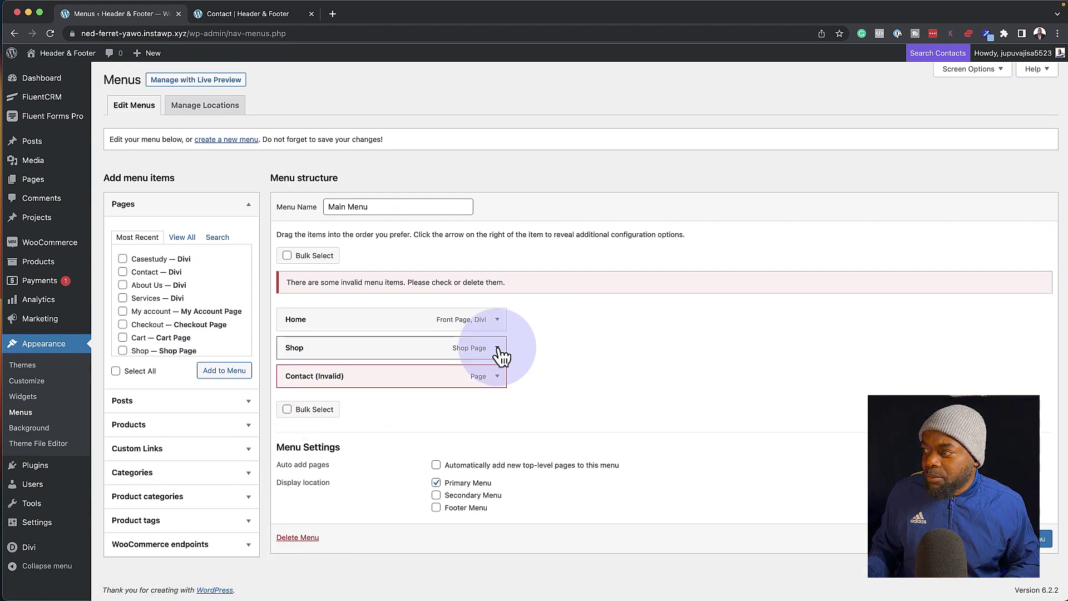
{"action": "left_click", "coordinate": [497, 347]}
{"action": "left_click", "coordinate": [295, 451]}
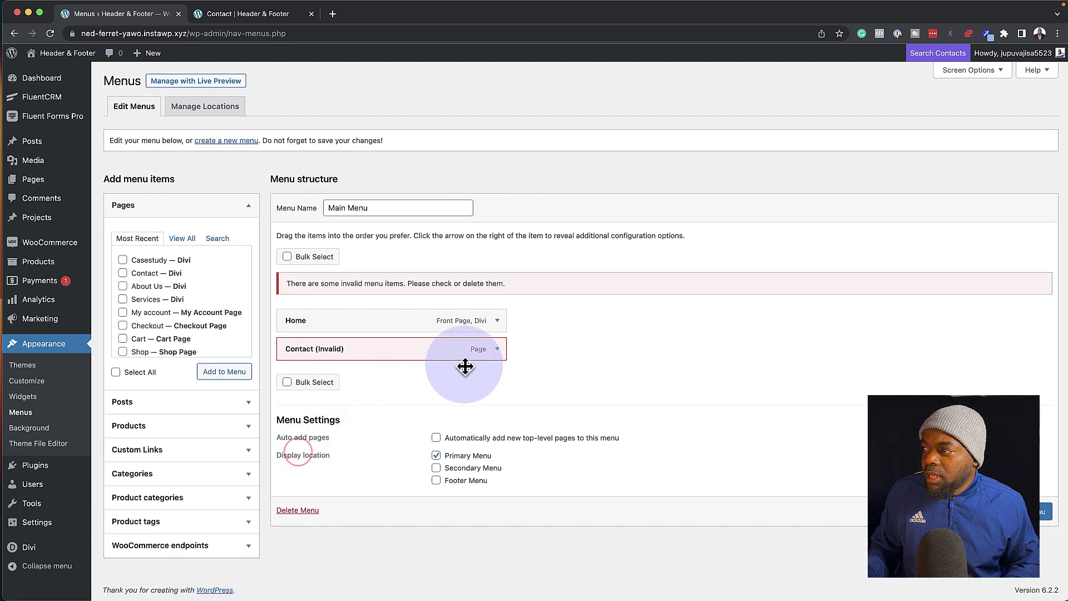
{"action": "left_click", "coordinate": [497, 349]}
{"action": "left_click", "coordinate": [295, 451]}
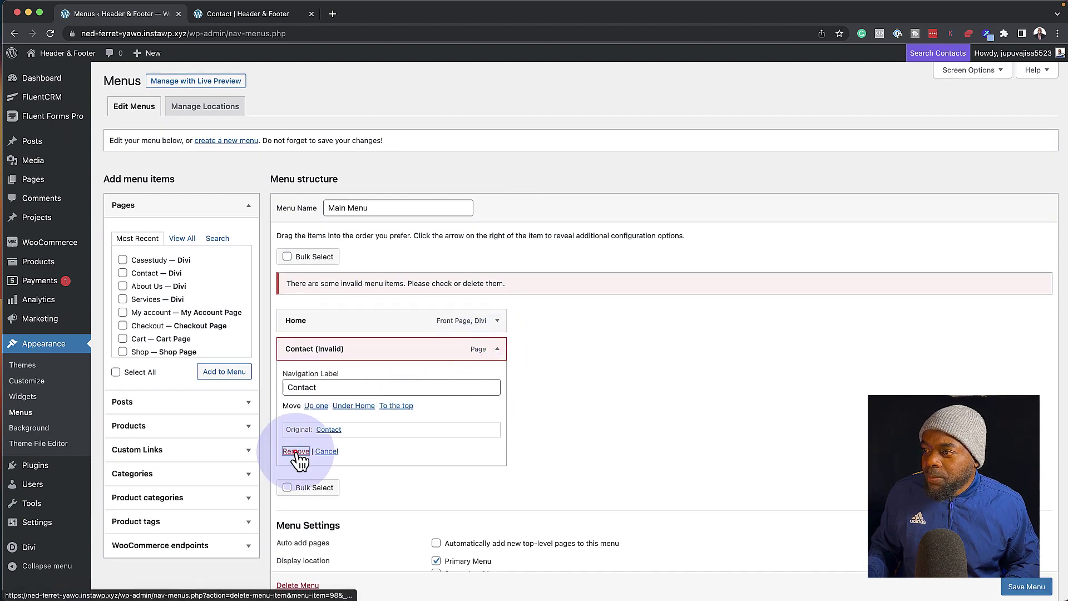
Add the About Us, Casestudy, Contact and Services pages to Main Menu from the full list of pages.
{"action": "left_click", "coordinate": [181, 239]}
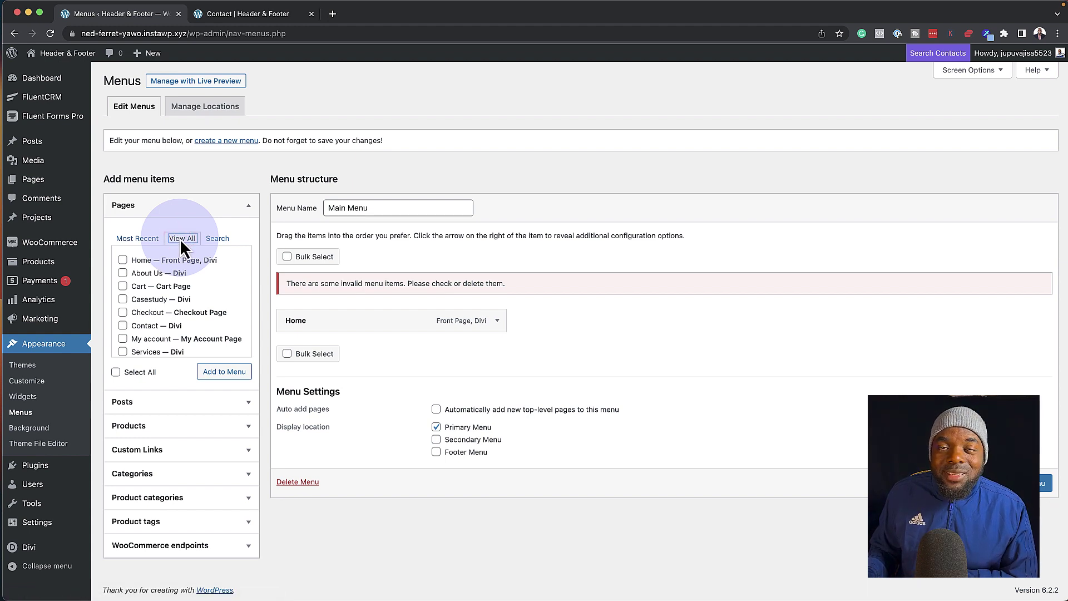
{"action": "left_click", "coordinate": [123, 273]}
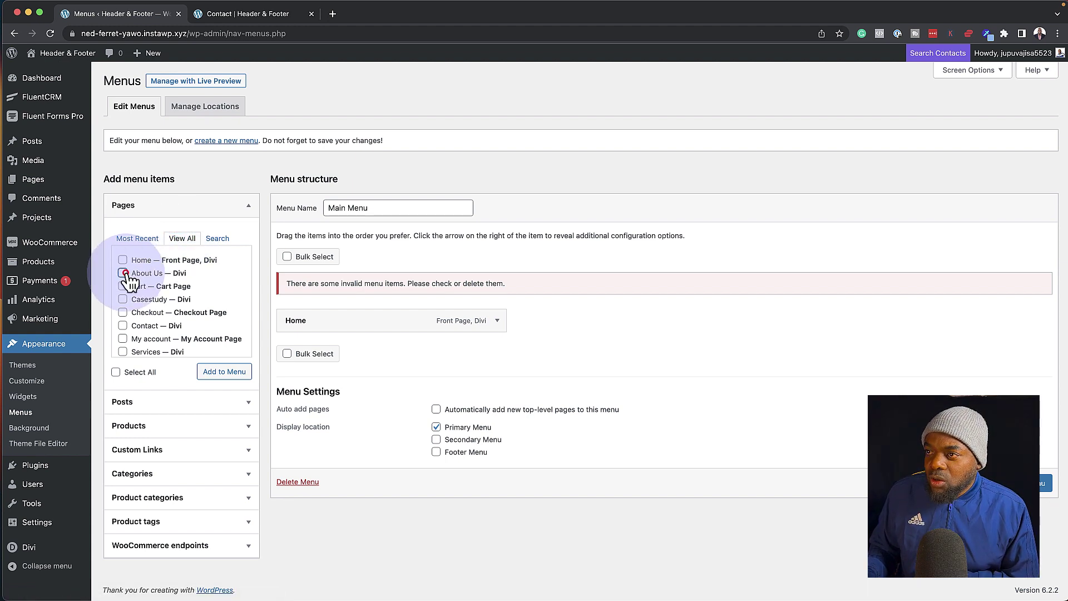
{"action": "left_click", "coordinate": [122, 299]}
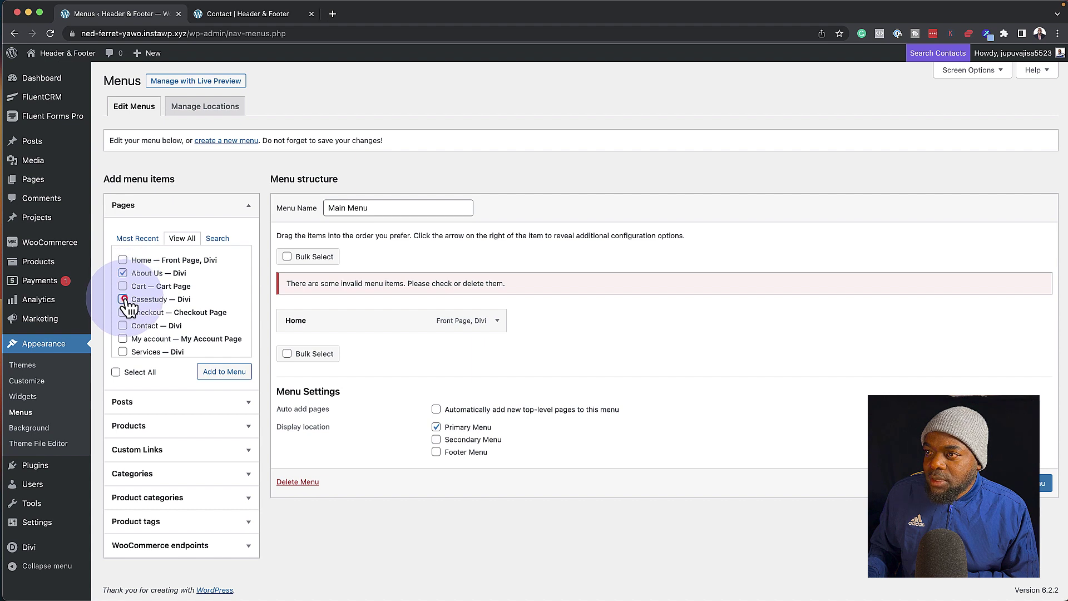
{"action": "left_click", "coordinate": [124, 326]}
{"action": "scroll", "coordinate": [126, 331], "scroll_direction": "down", "scroll_amount": 1}
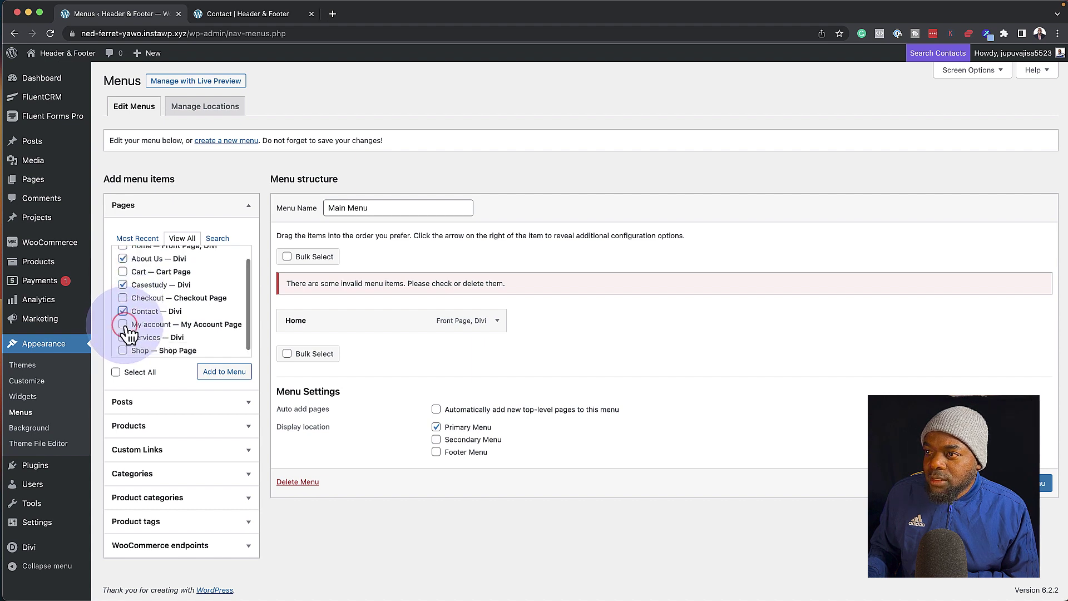
{"action": "left_click", "coordinate": [124, 331]}
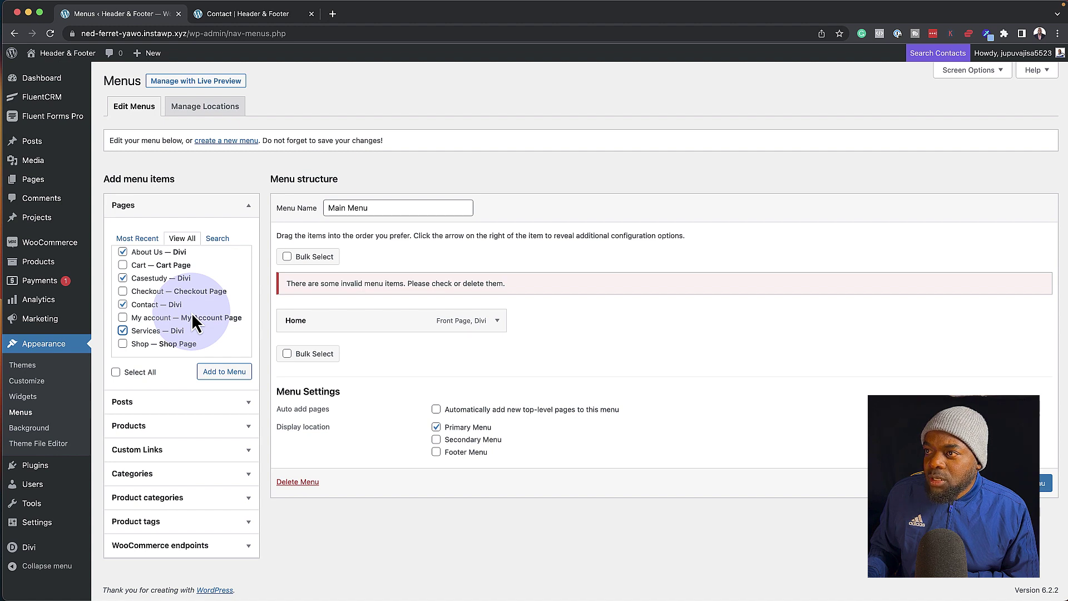
{"action": "left_click", "coordinate": [235, 376]}
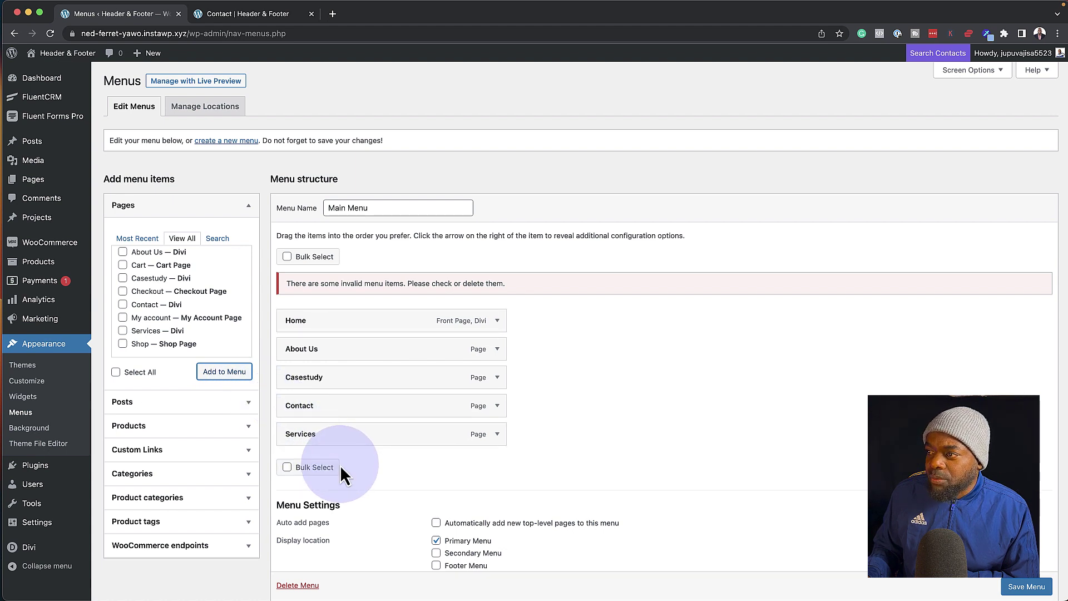
Reorder Main Menu as Home, About Us, Services, Casestudy, Contact and save the menu.
{"action": "left_click_drag", "start_coordinate": [328, 405], "coordinate": [330, 439]}
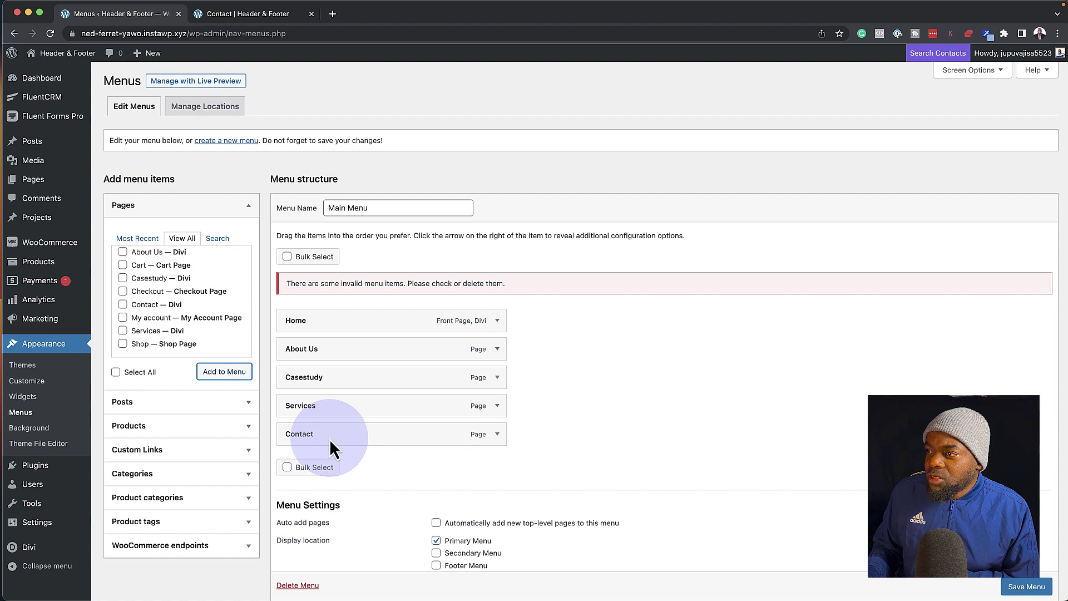
{"action": "left_click_drag", "start_coordinate": [328, 377], "coordinate": [329, 410]}
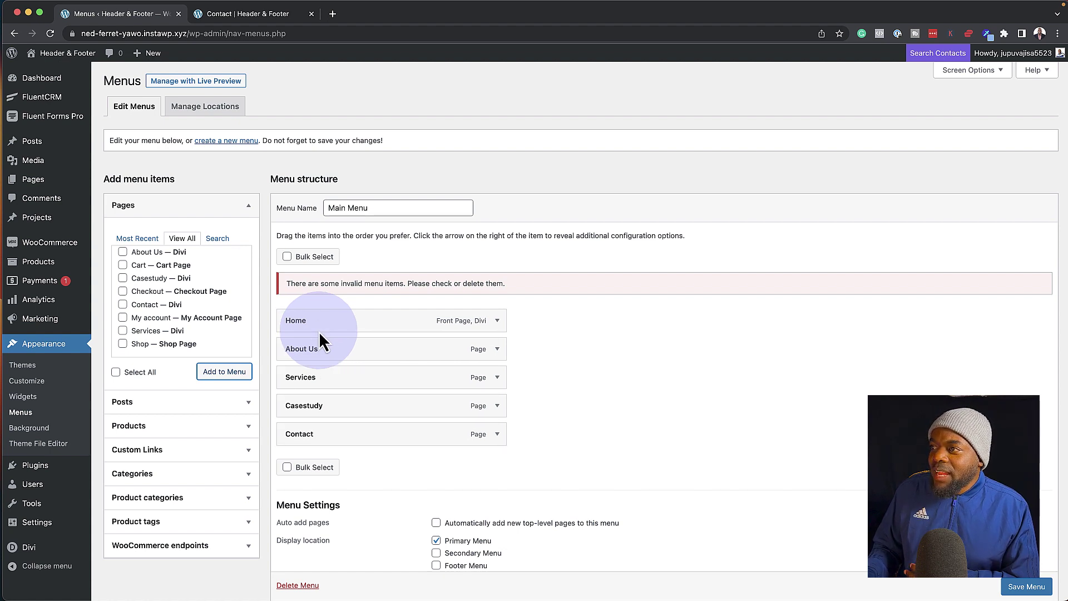
{"action": "scroll", "coordinate": [625, 458], "scroll_direction": "down", "scroll_amount": 2}
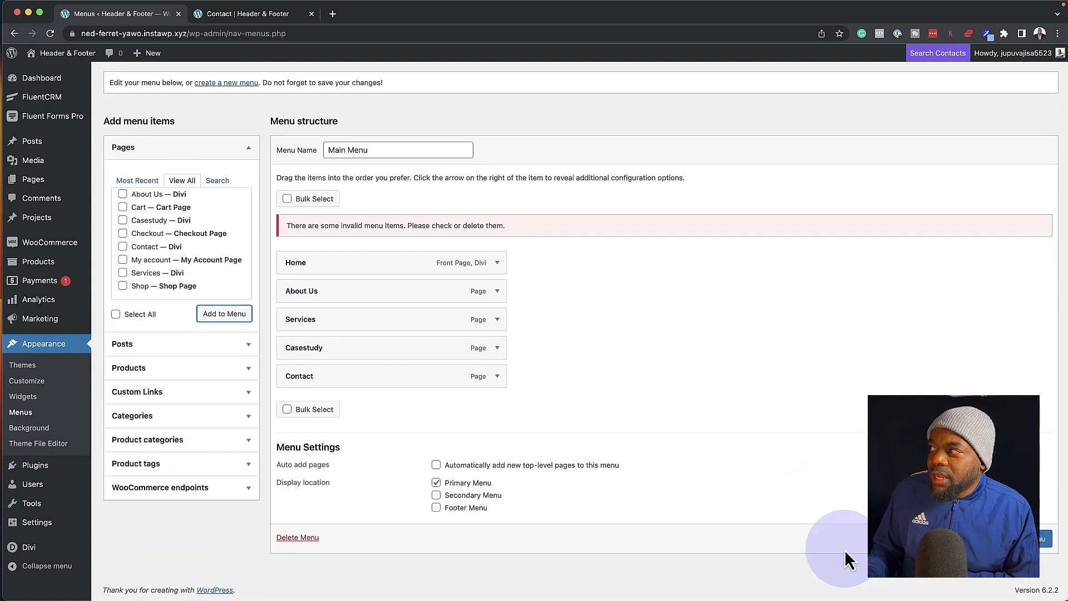
{"action": "left_click", "coordinate": [1040, 539]}
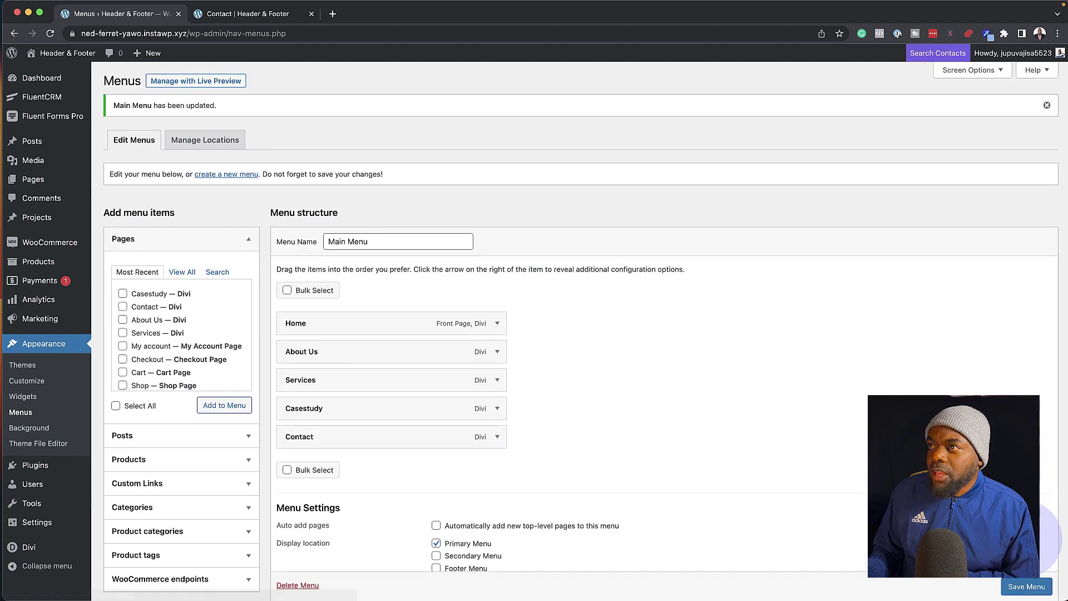
Reload the Contact page in the other browser tab and examine its header menu and footer.
{"action": "left_click", "coordinate": [262, 15]}
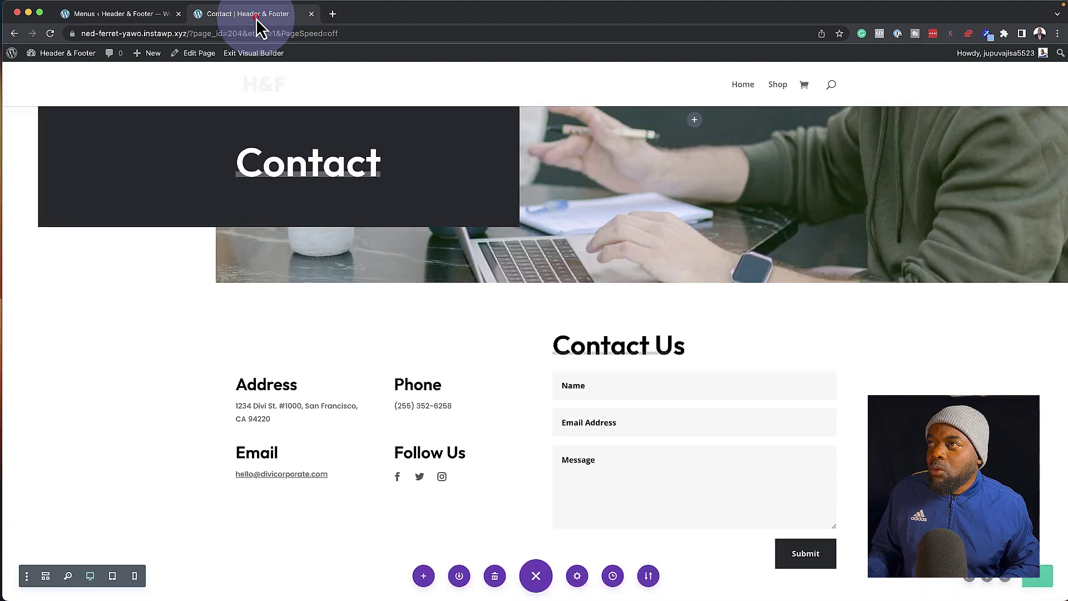
{"action": "left_click", "coordinate": [51, 34]}
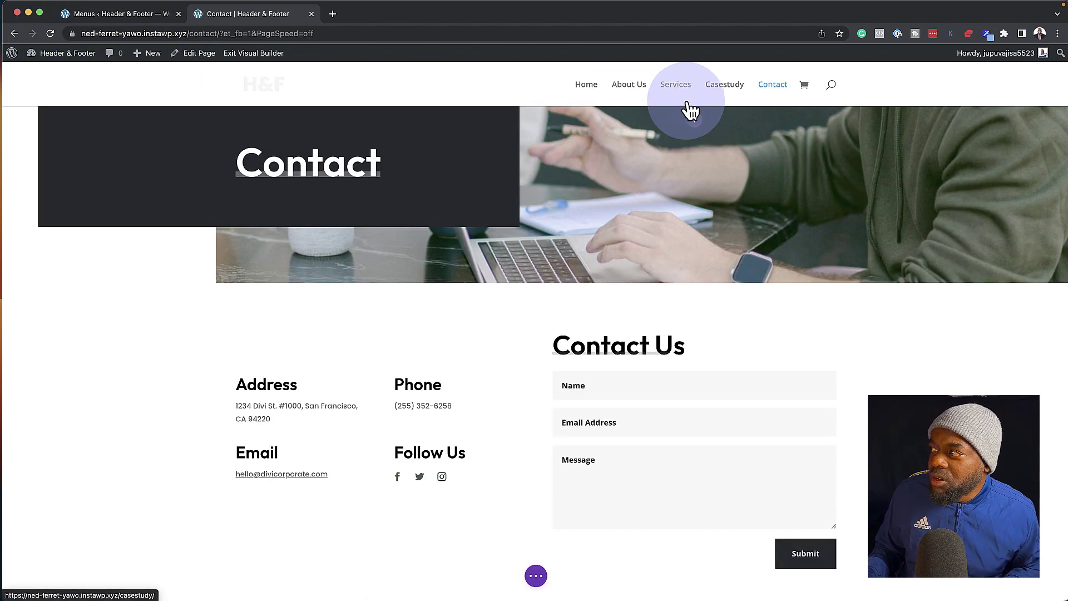
{"action": "scroll", "coordinate": [556, 276], "scroll_direction": "down", "scroll_amount": 15}
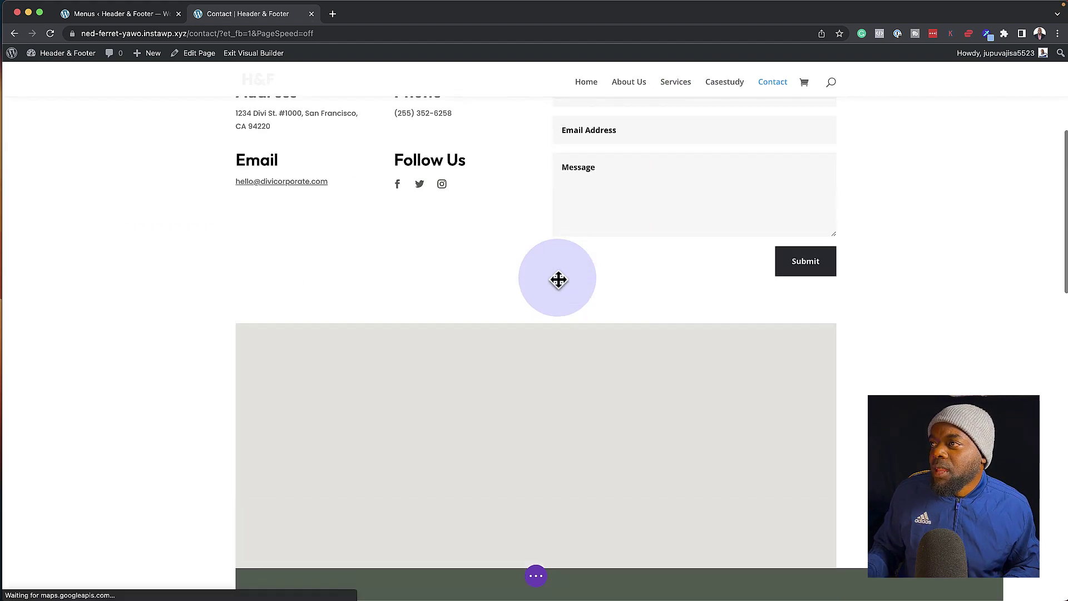
{"action": "scroll", "coordinate": [557, 277], "scroll_direction": "down", "scroll_amount": 7}
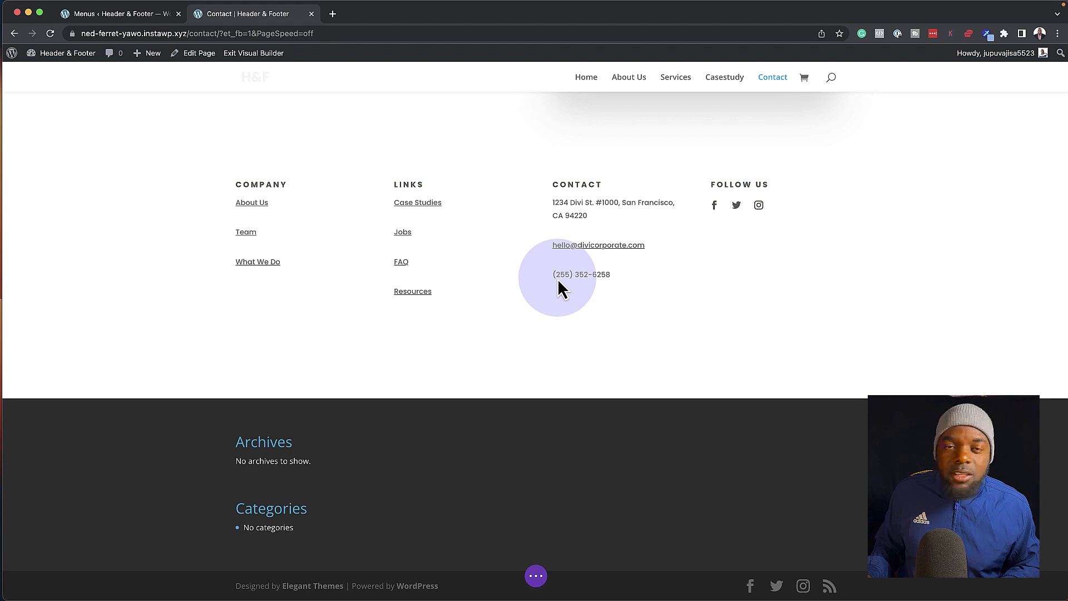
{"action": "scroll", "coordinate": [557, 279], "scroll_direction": "up", "scroll_amount": 20}
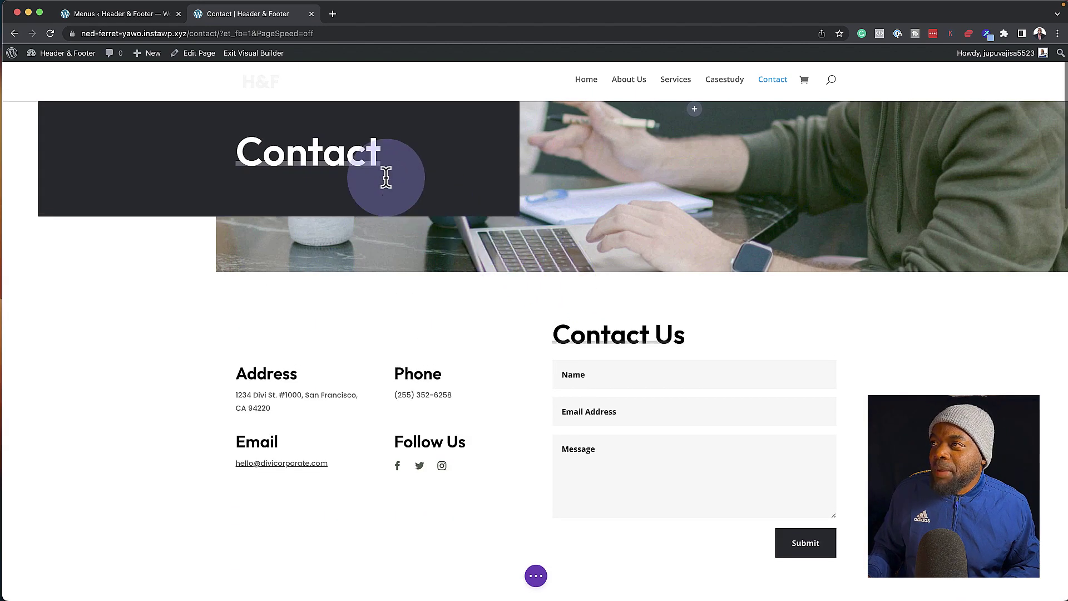
Return to the WordPress admin, open the Divi Theme Builder and bring up its template import options.
{"action": "left_click", "coordinate": [109, 18]}
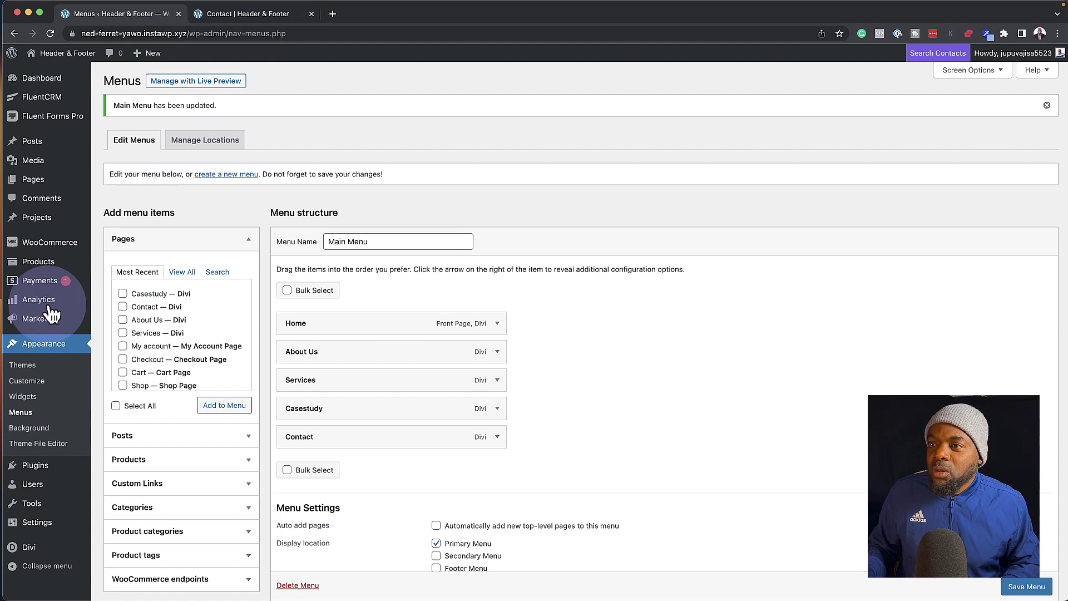
{"action": "scroll", "coordinate": [48, 312], "scroll_direction": "down", "scroll_amount": 1}
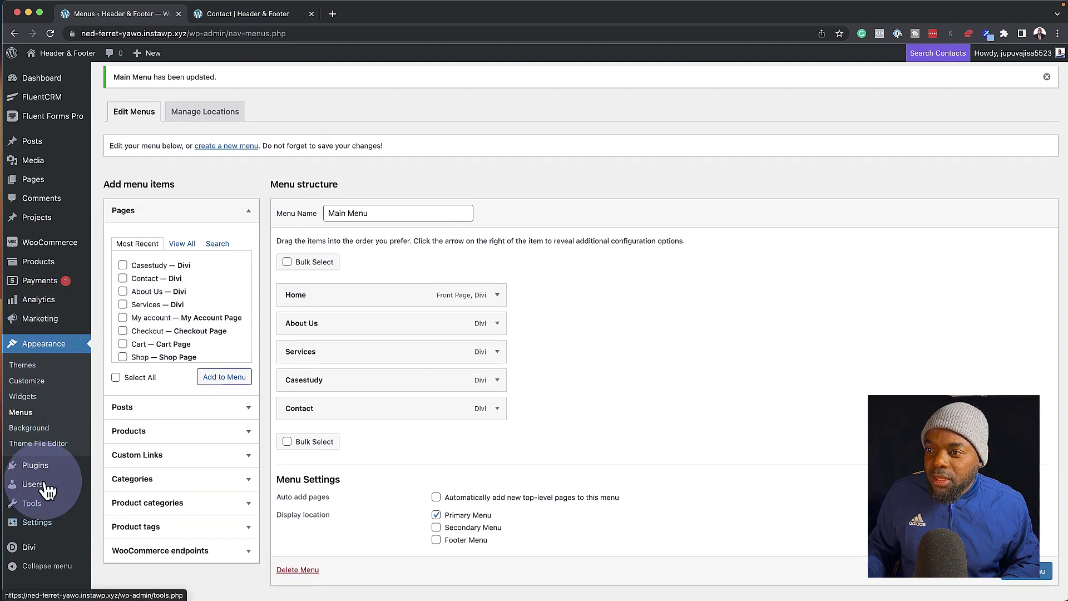
{"action": "mouse_move", "coordinate": [46, 546]}
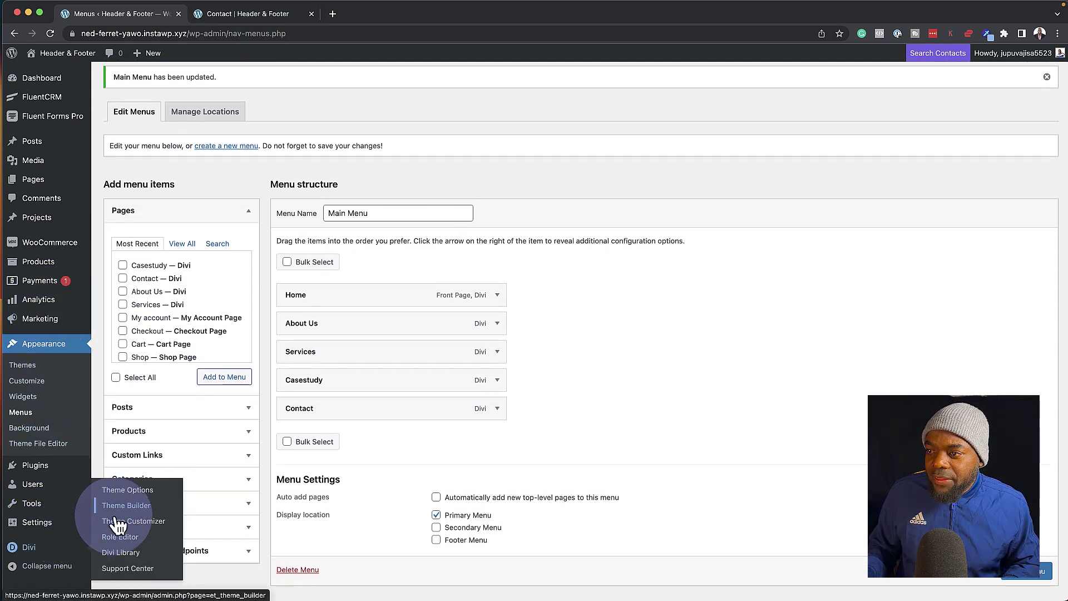
{"action": "left_click", "coordinate": [147, 507]}
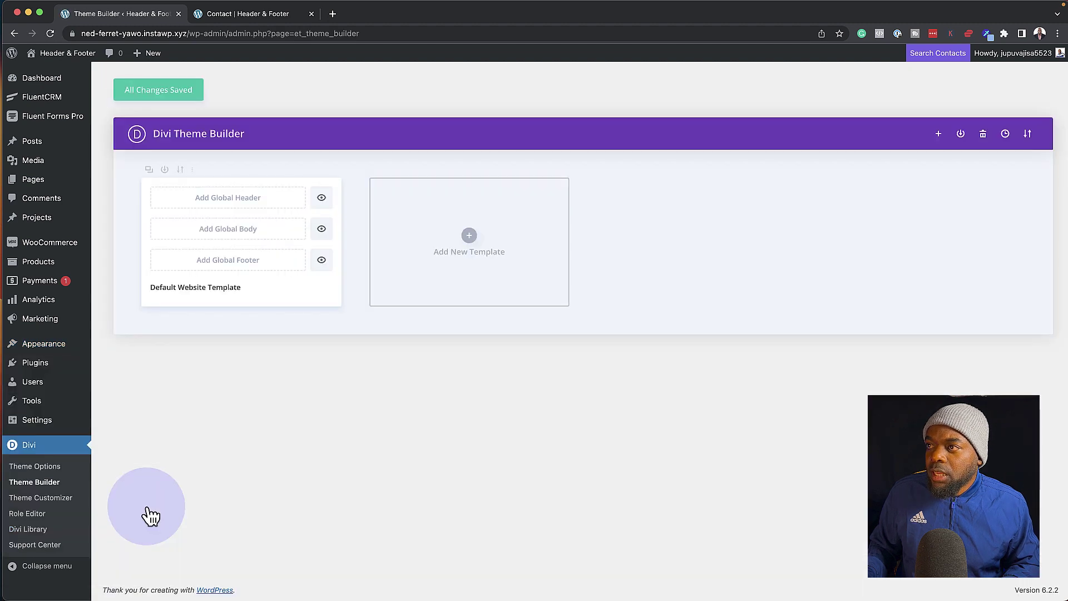
{"action": "left_click", "coordinate": [1028, 136]}
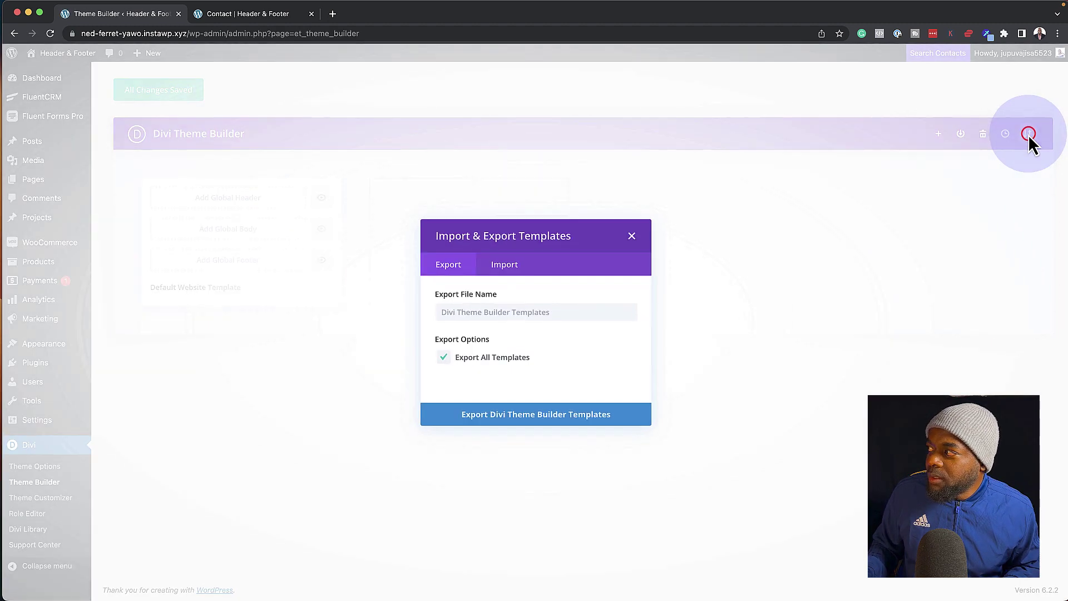
{"action": "left_click", "coordinate": [511, 269]}
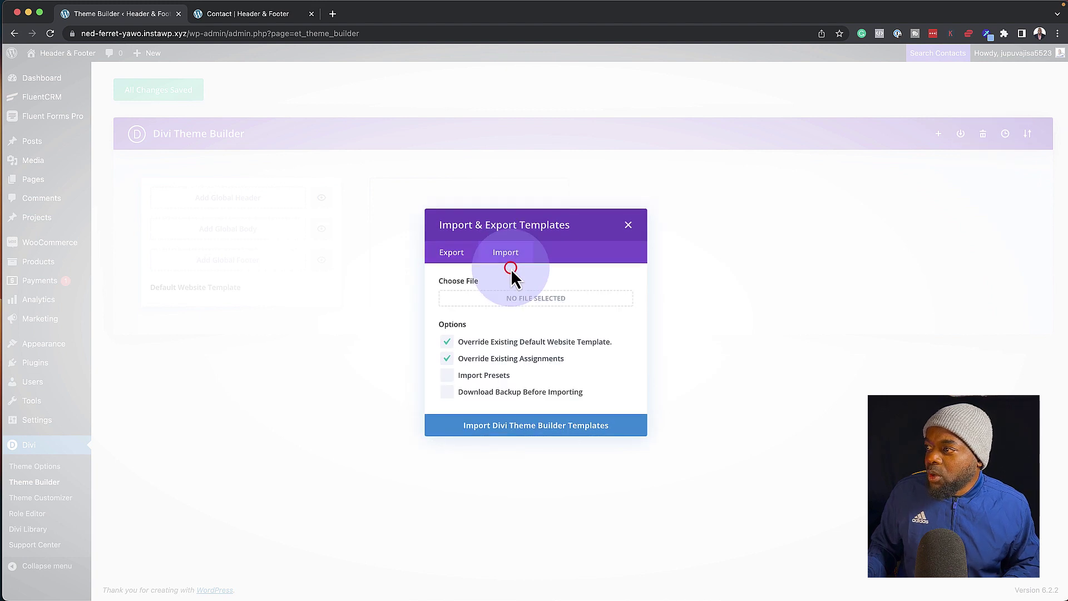
Import Header-Footer-Dark.json from the Divi Header Footer folder in Downloads as Theme Builder templates and save the changes.
{"action": "left_click", "coordinate": [541, 299]}
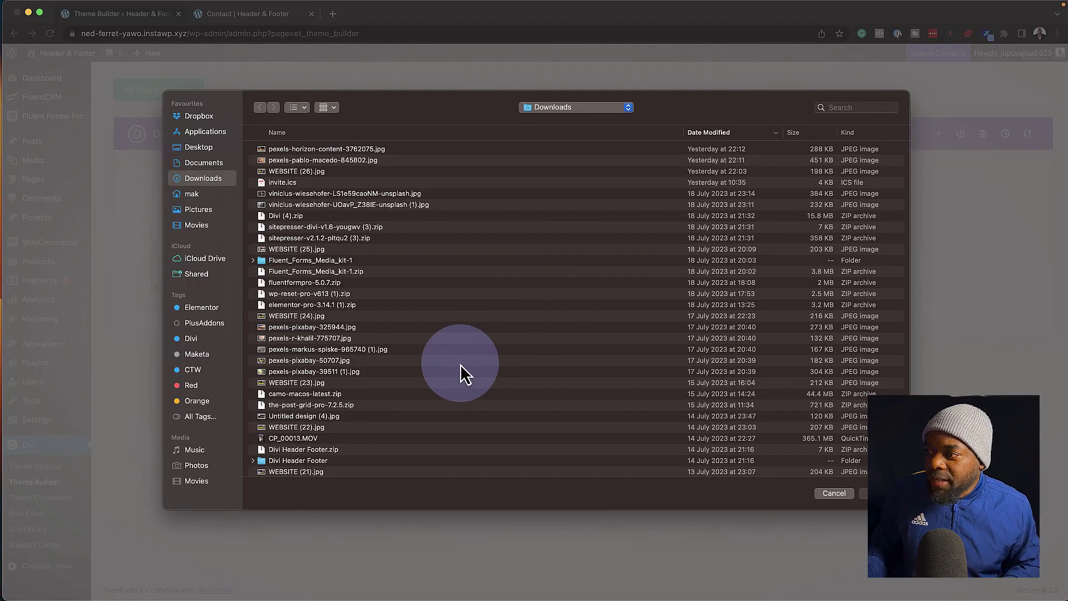
{"action": "scroll", "coordinate": [354, 449], "scroll_direction": "down", "scroll_amount": 1}
{"action": "scroll", "coordinate": [354, 448], "scroll_direction": "down", "scroll_amount": 1}
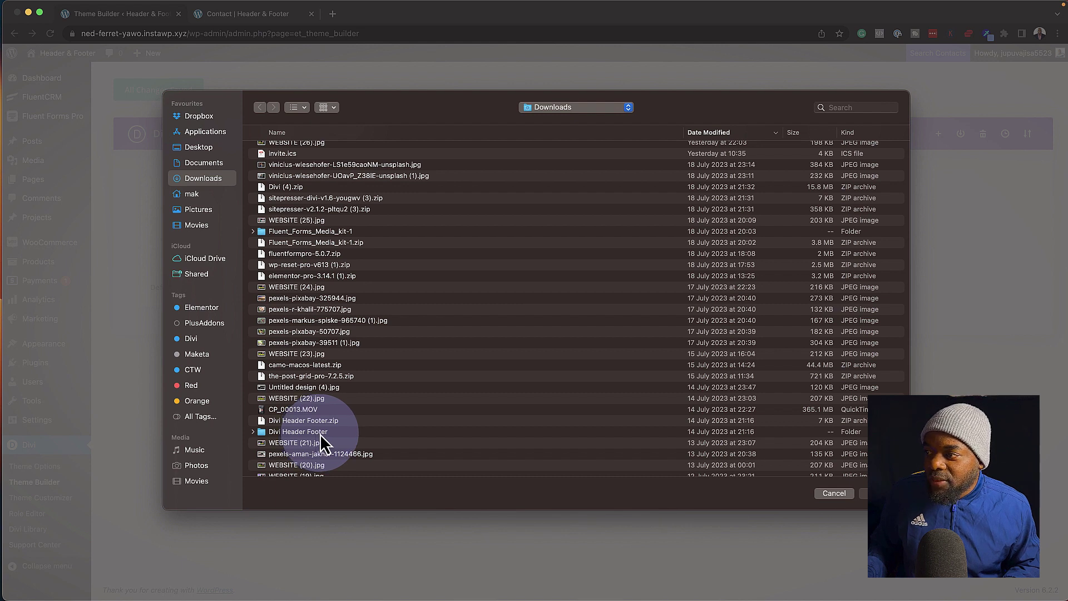
{"action": "double_click", "coordinate": [320, 433]}
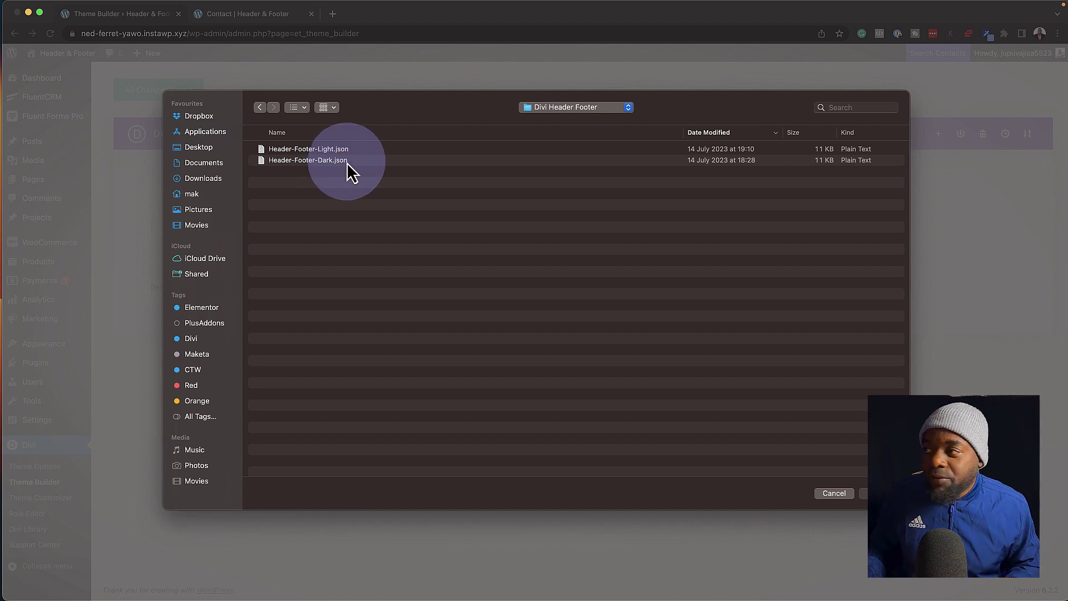
{"action": "double_click", "coordinate": [347, 163]}
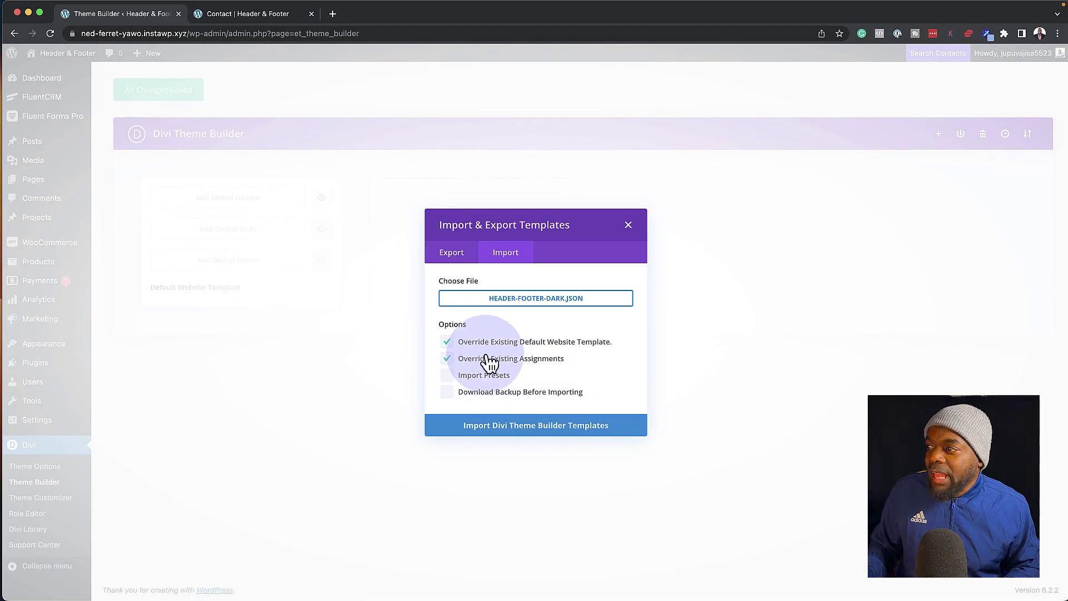
{"action": "left_click", "coordinate": [555, 427]}
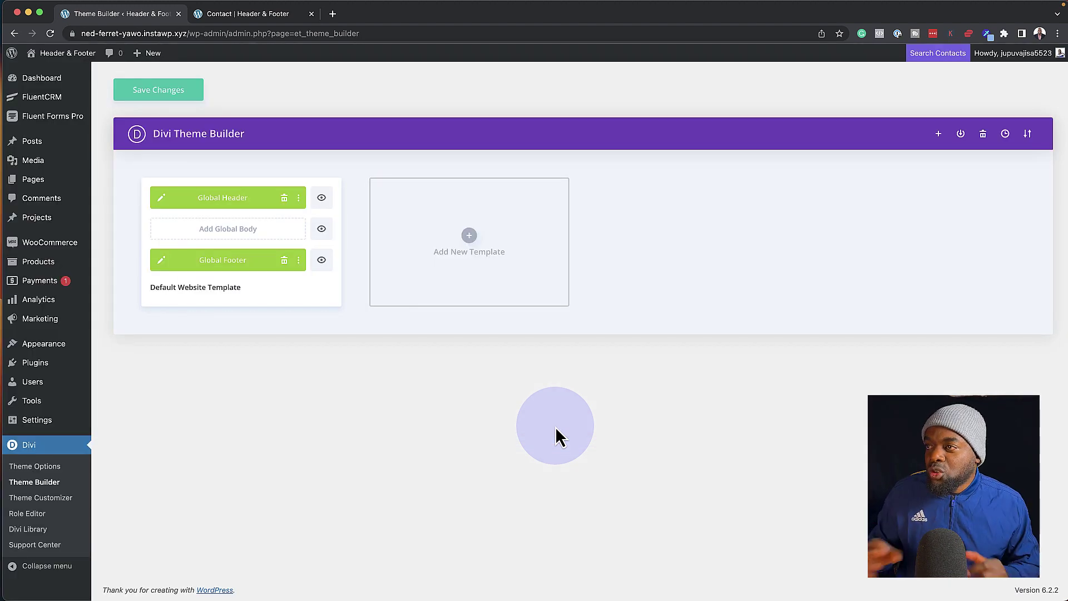
{"action": "left_click", "coordinate": [160, 90]}
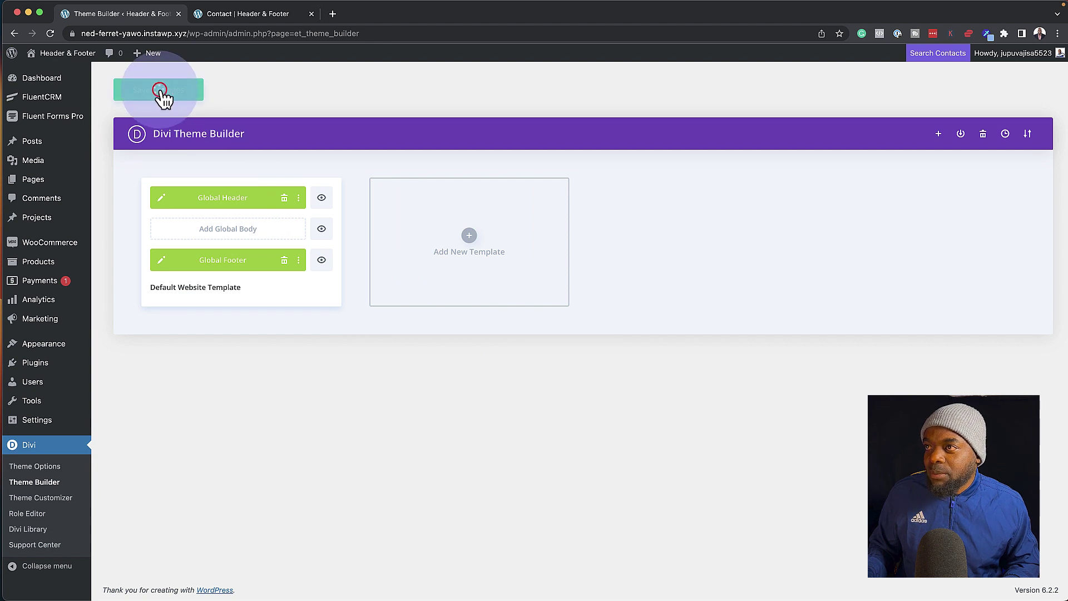
Reload the Contact page in the other browser tab and examine its header and footer.
{"action": "left_click", "coordinate": [265, 16]}
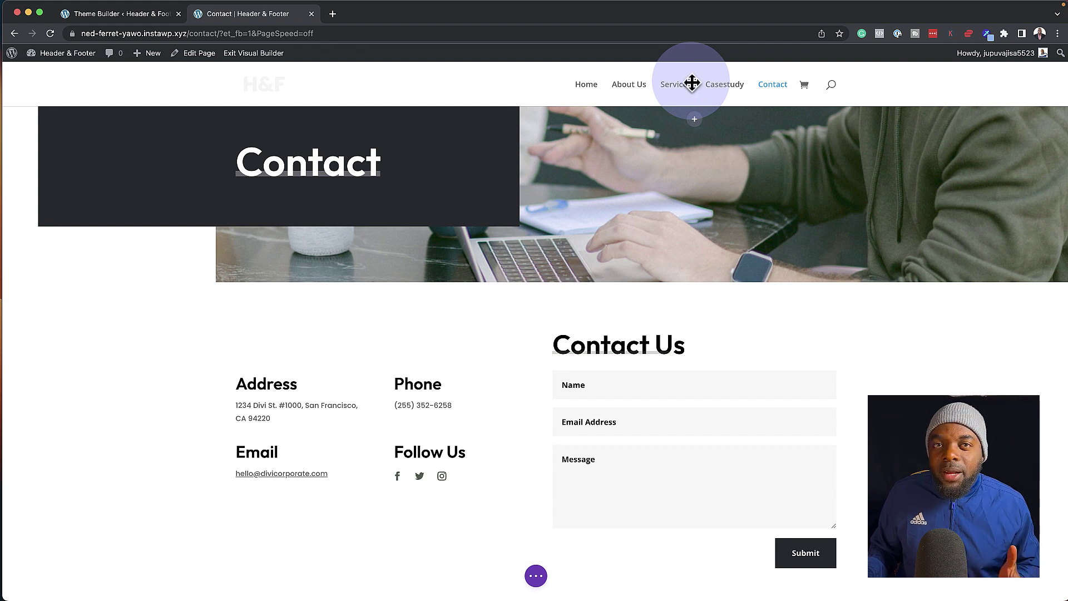
{"action": "scroll", "coordinate": [318, 299], "scroll_direction": "down", "scroll_amount": 5}
{"action": "scroll", "coordinate": [139, 405], "scroll_direction": "down", "scroll_amount": 15}
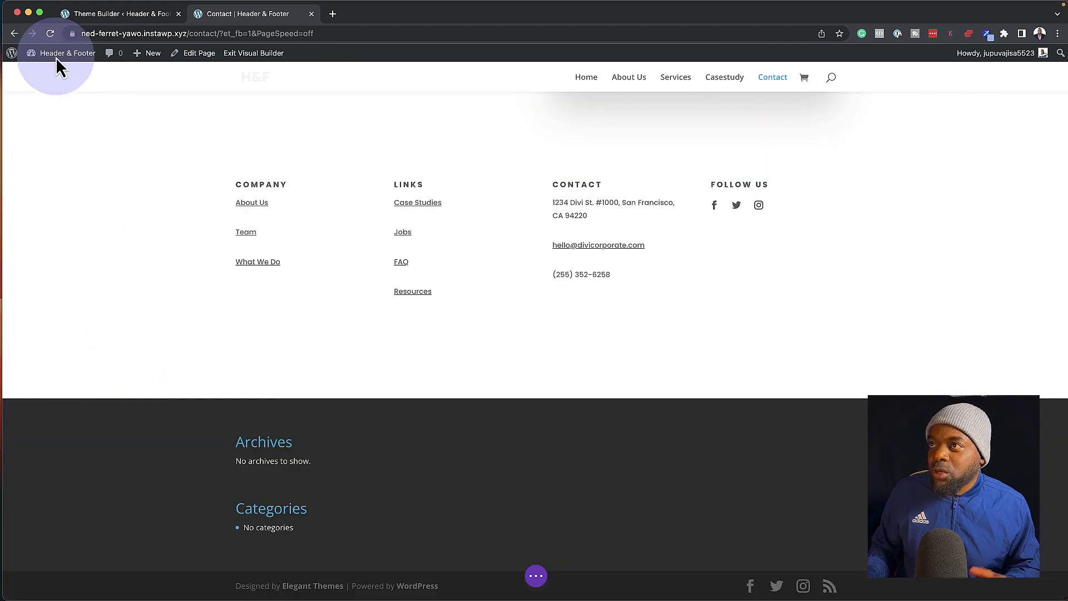
{"action": "left_click", "coordinate": [50, 33]}
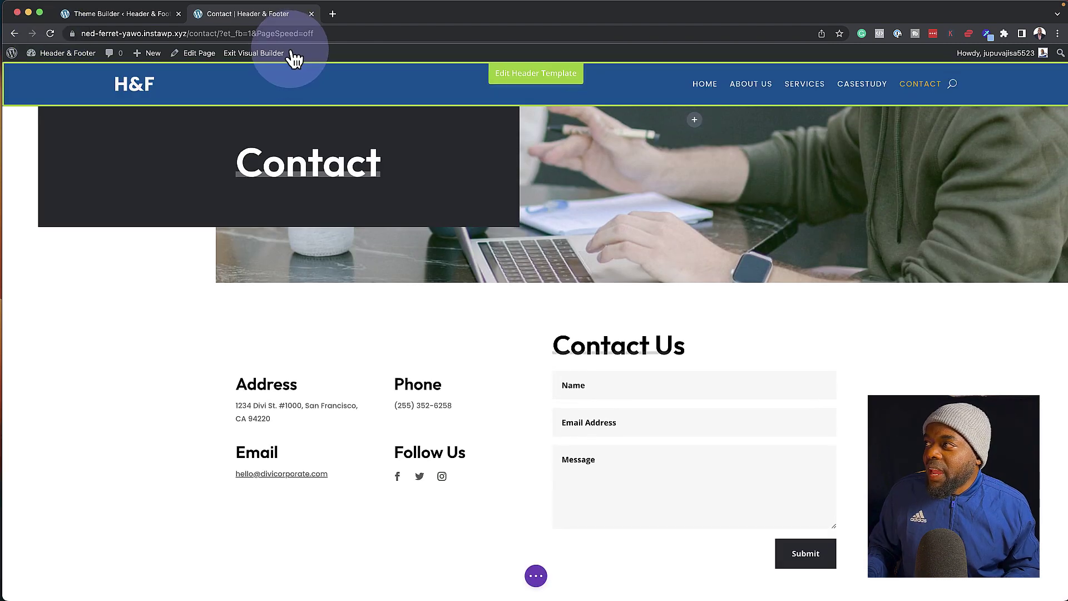
{"action": "scroll", "coordinate": [81, 413], "scroll_direction": "down", "scroll_amount": 20}
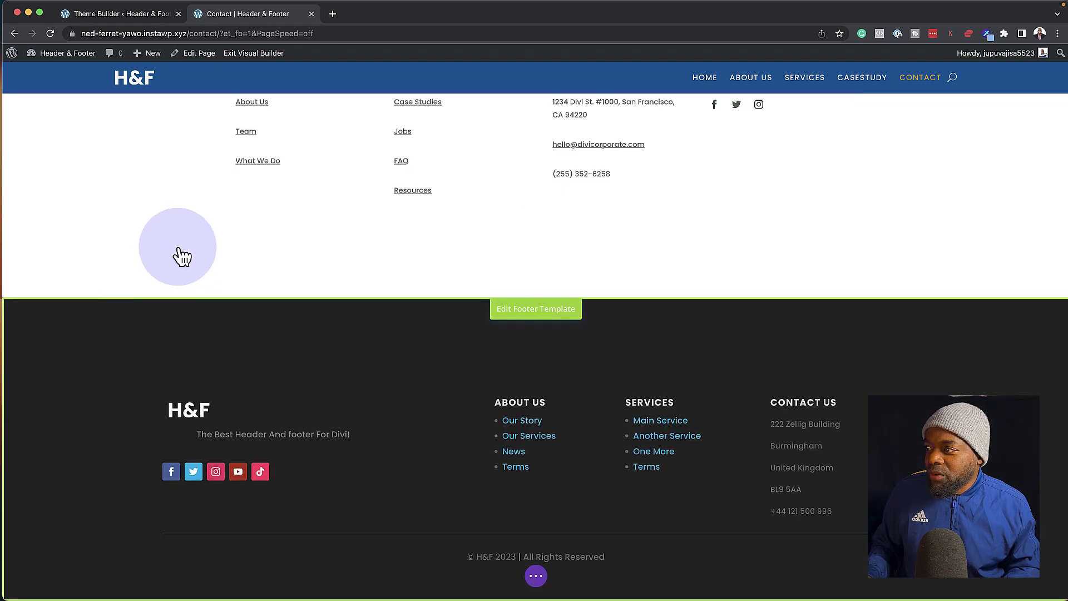
{"action": "scroll", "coordinate": [182, 239], "scroll_direction": "up", "scroll_amount": 20}
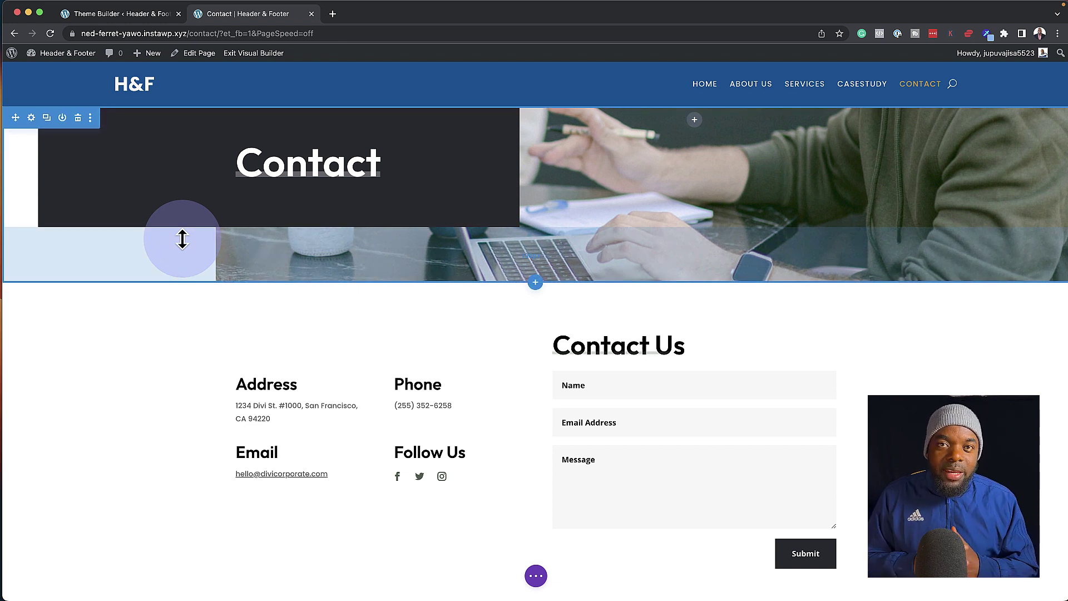
Exit the visual builder on the Contact page and open the Home page in the visual builder.
{"action": "left_click", "coordinate": [275, 54]}
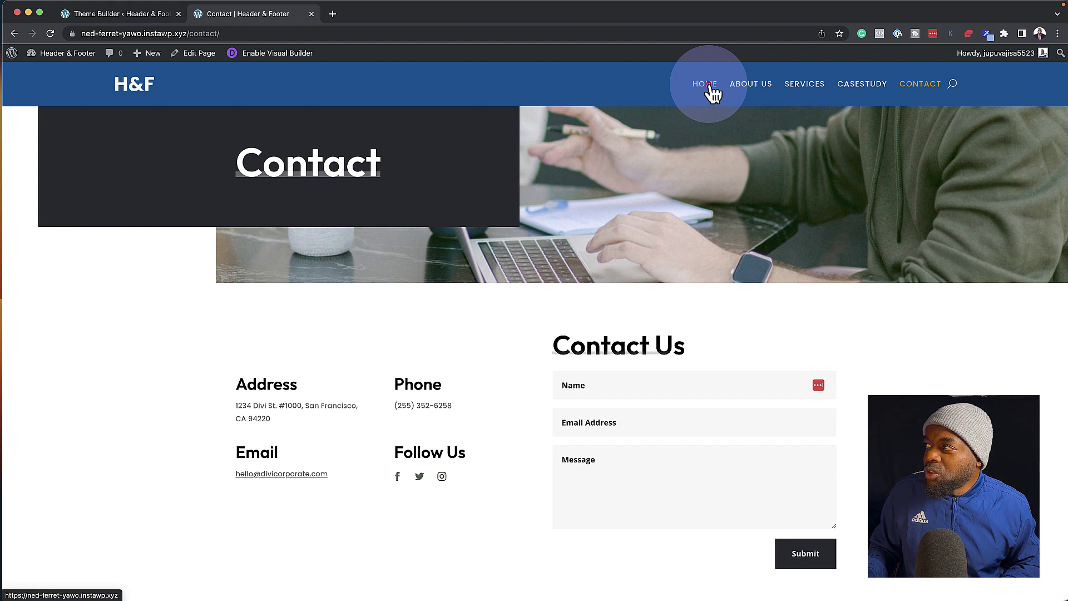
{"action": "left_click", "coordinate": [705, 84]}
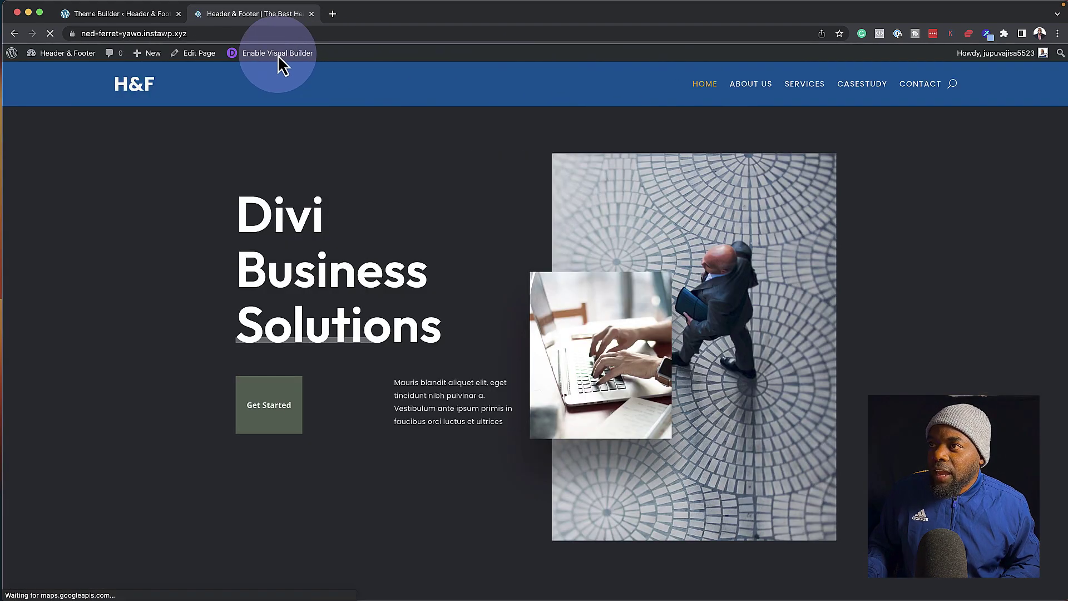
{"action": "left_click", "coordinate": [278, 58]}
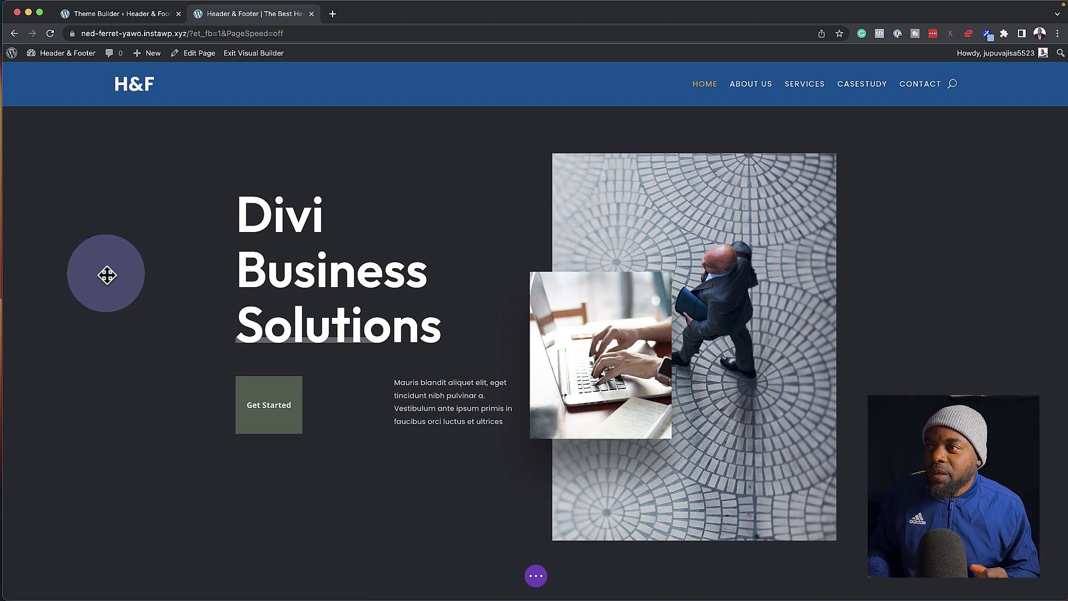
Set the background of the "Divi Business Solutions" hero section to a dark navy blue and save the section settings.
{"action": "mouse_move", "coordinate": [76, 210]}
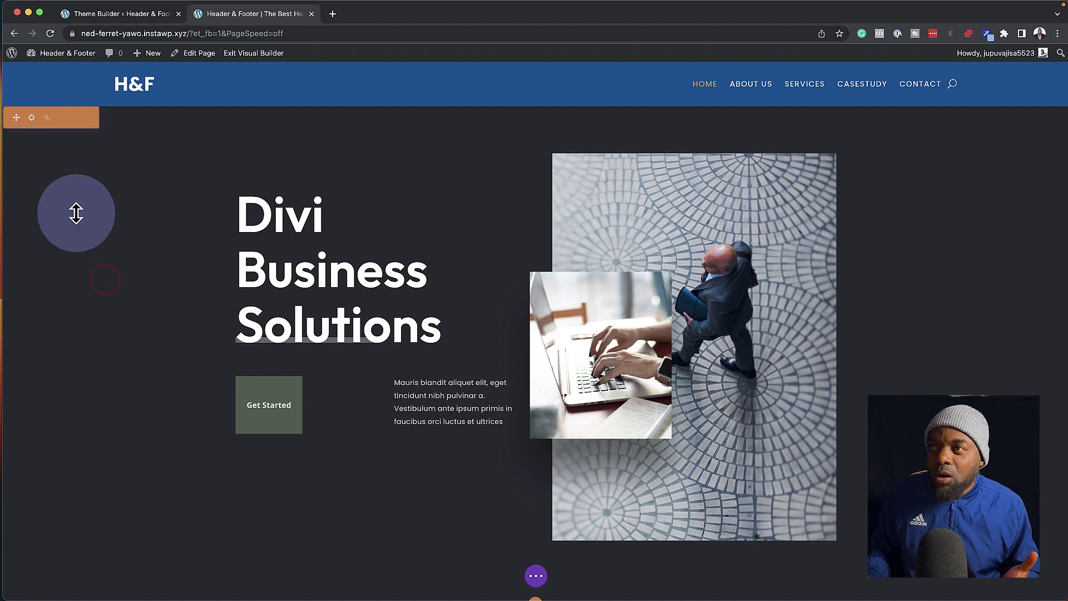
{"action": "left_click", "coordinate": [35, 118]}
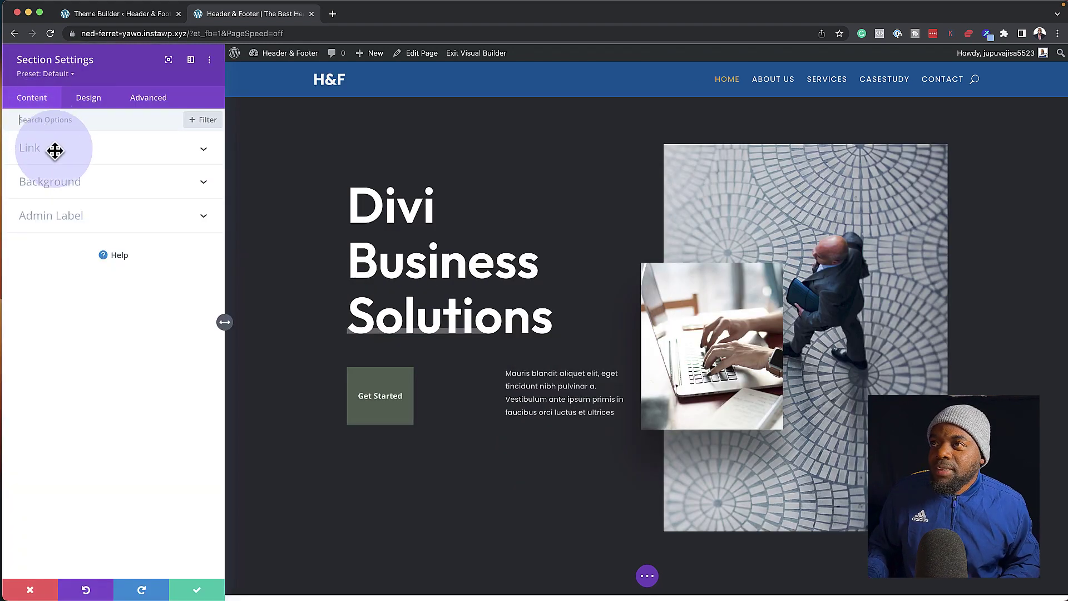
{"action": "left_click", "coordinate": [72, 183]}
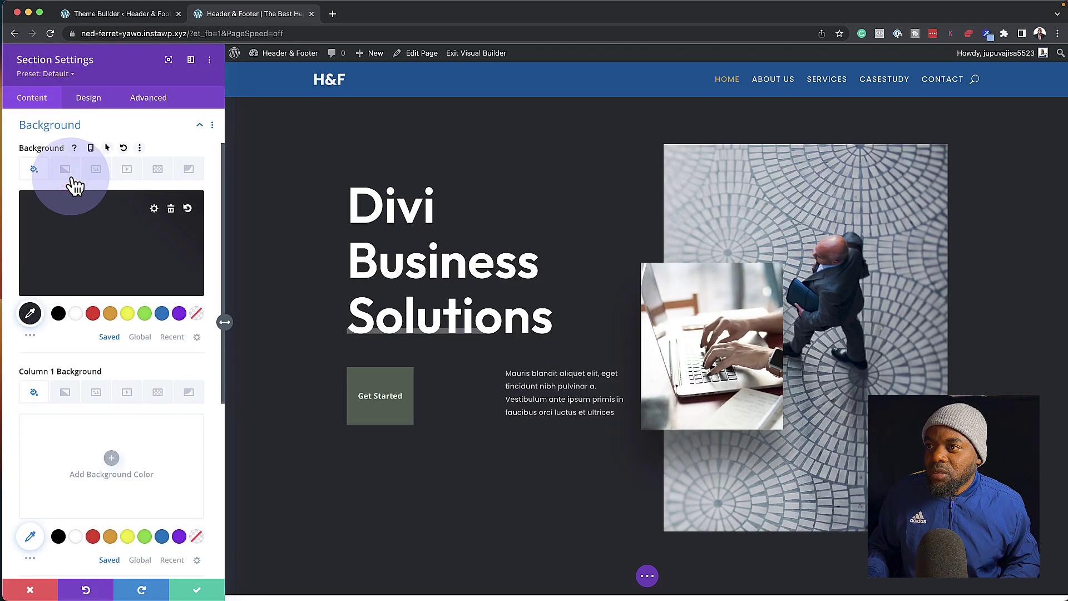
{"action": "left_click", "coordinate": [162, 313]}
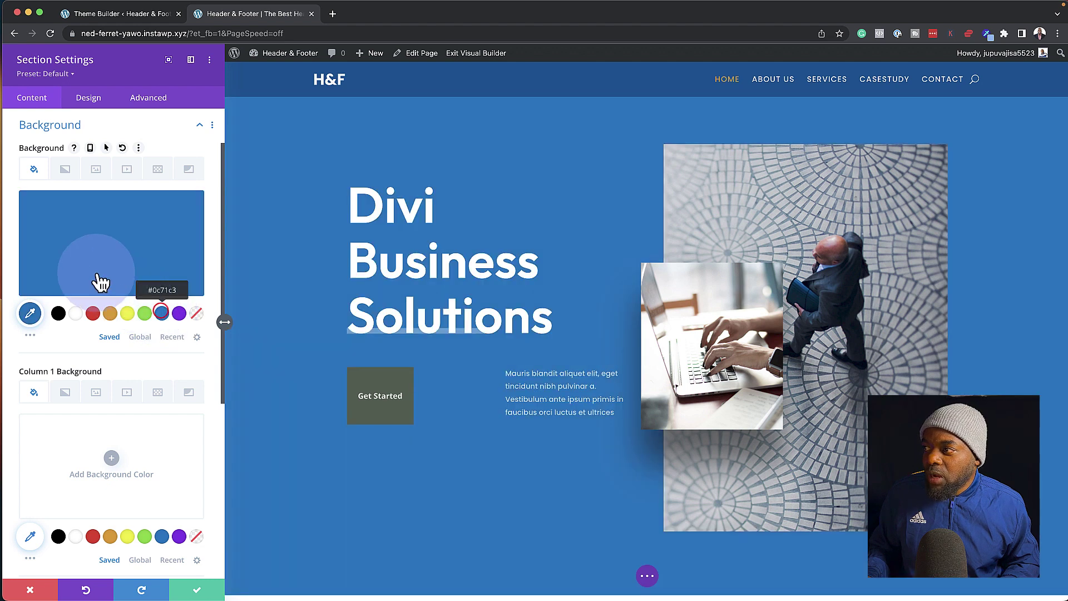
{"action": "left_click", "coordinate": [61, 259]}
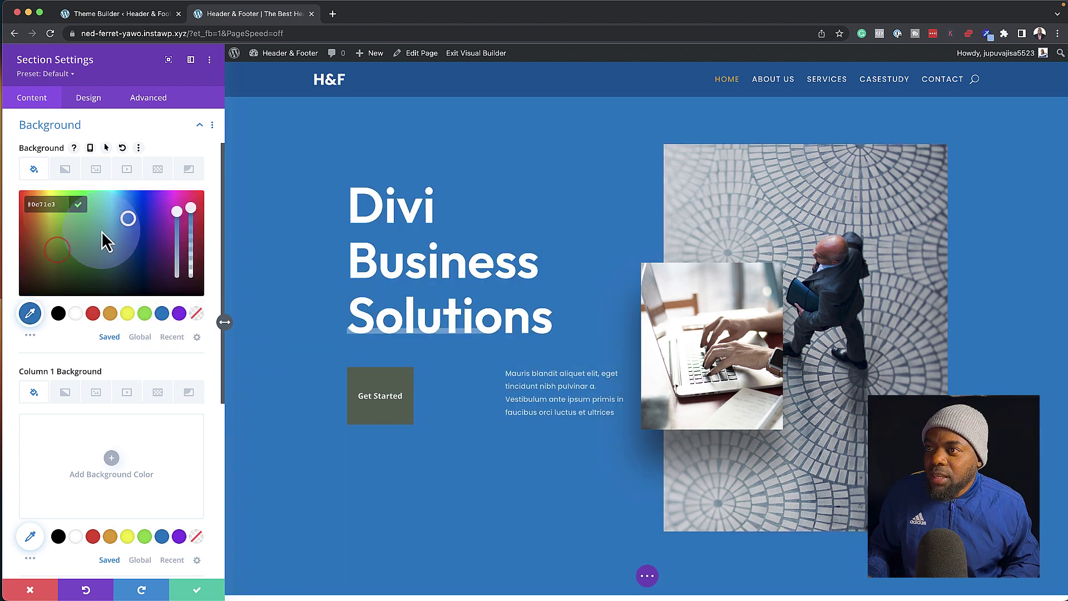
{"action": "left_click", "coordinate": [130, 244]}
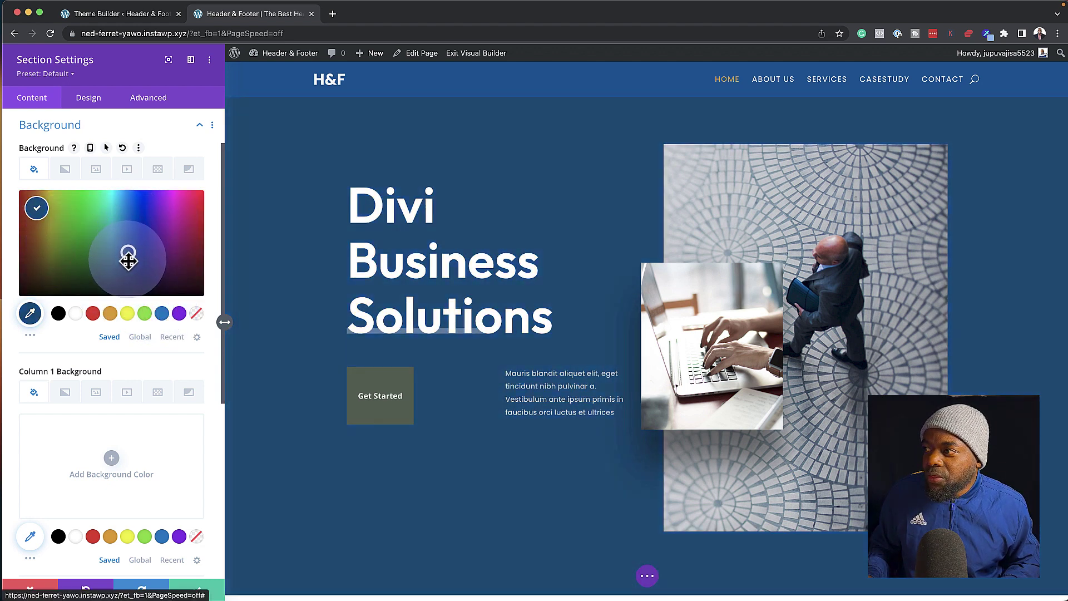
{"action": "left_click_drag", "start_coordinate": [128, 260], "coordinate": [128, 264]}
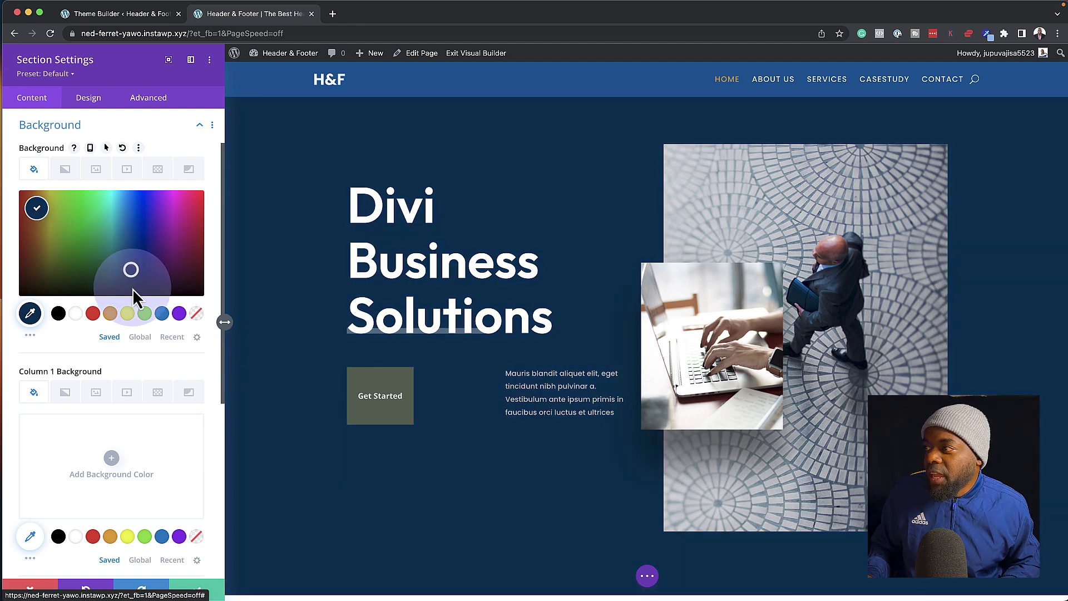
{"action": "left_click", "coordinate": [199, 588]}
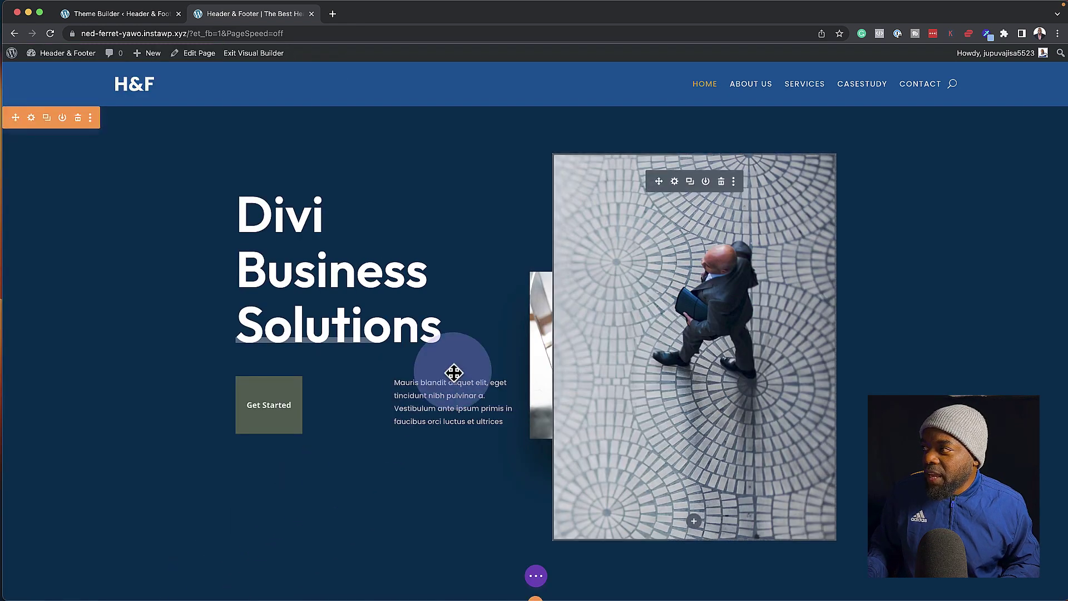
Replace the hero's large image with the media library photo of black Nike sneakers and delete the overlapping laptop image.
{"action": "left_click", "coordinate": [674, 181]}
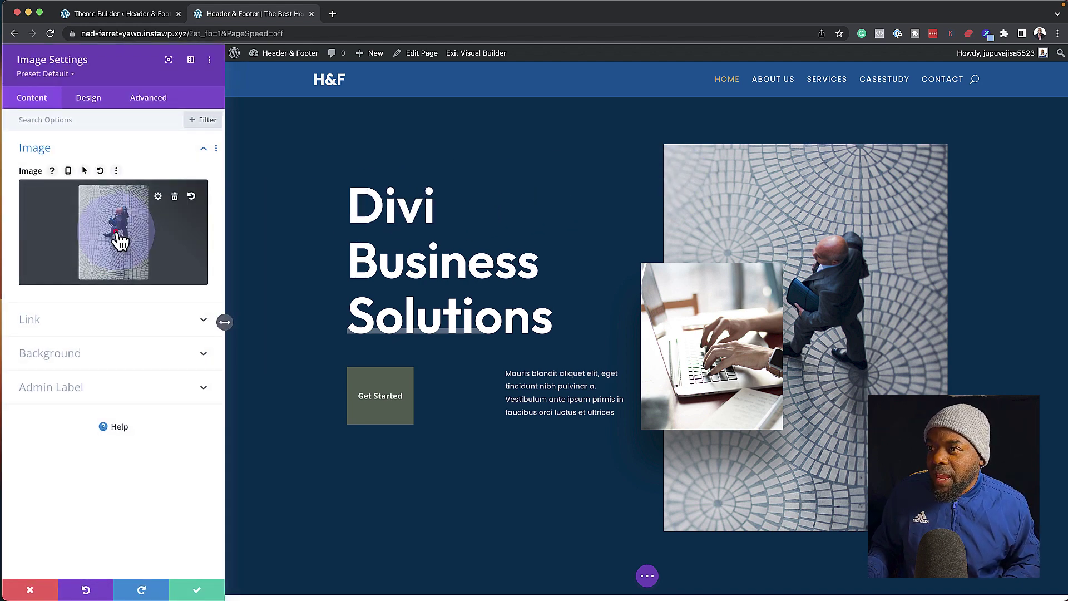
{"action": "left_click", "coordinate": [115, 233]}
{"action": "left_click", "coordinate": [199, 196]}
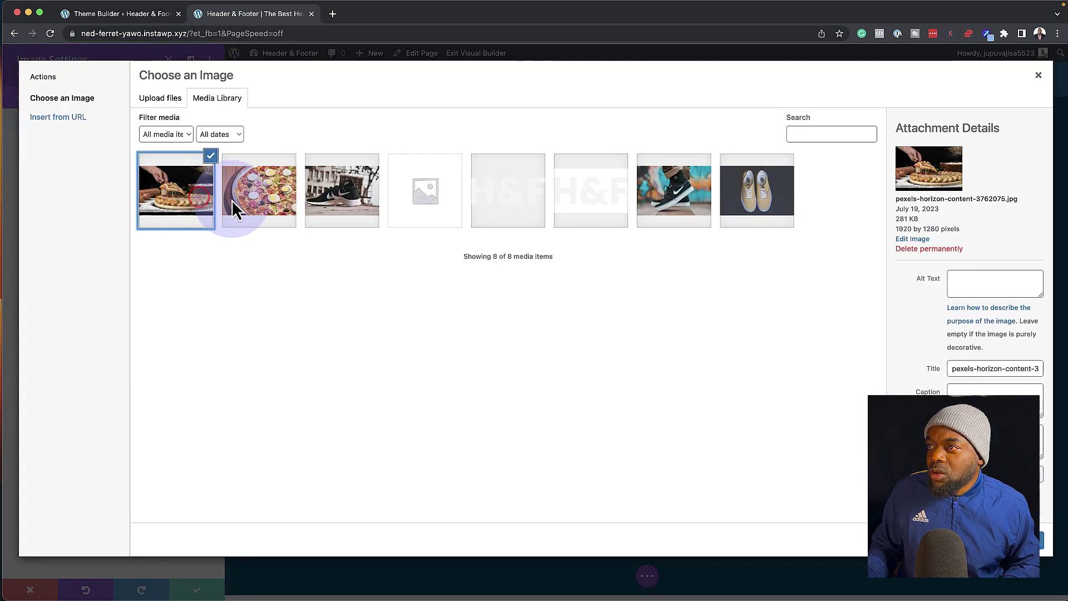
{"action": "left_click", "coordinate": [335, 206]}
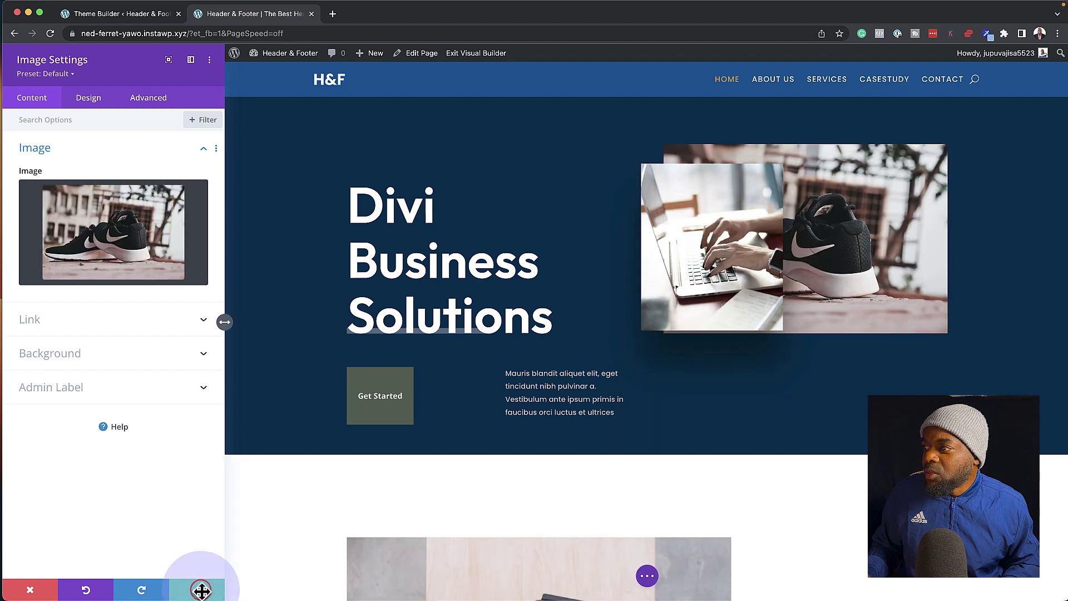
{"action": "left_click", "coordinate": [199, 589]}
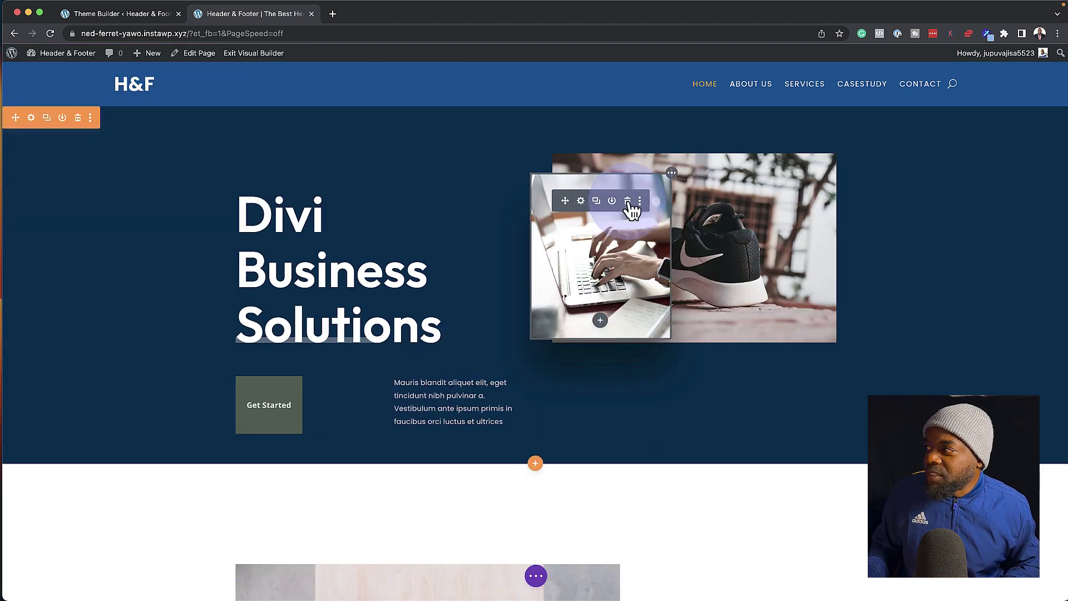
{"action": "left_click", "coordinate": [628, 200]}
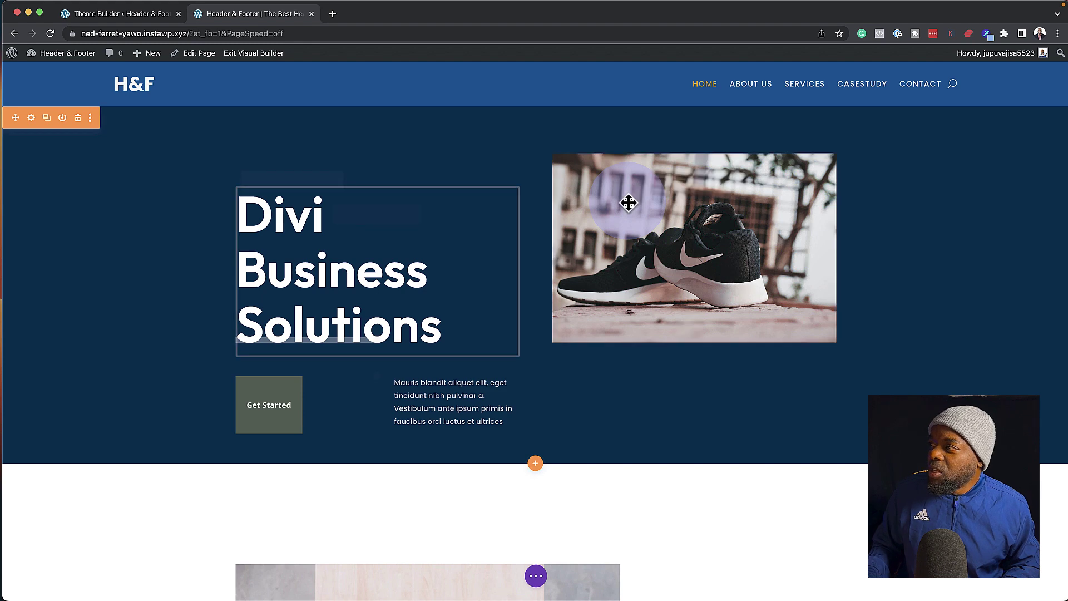
Replace the handshake image beside the About heading with pexels-ray-piedra-1478442.jpg from the media library and save the image settings.
{"action": "left_click_drag", "start_coordinate": [628, 202], "coordinate": [362, 402]}
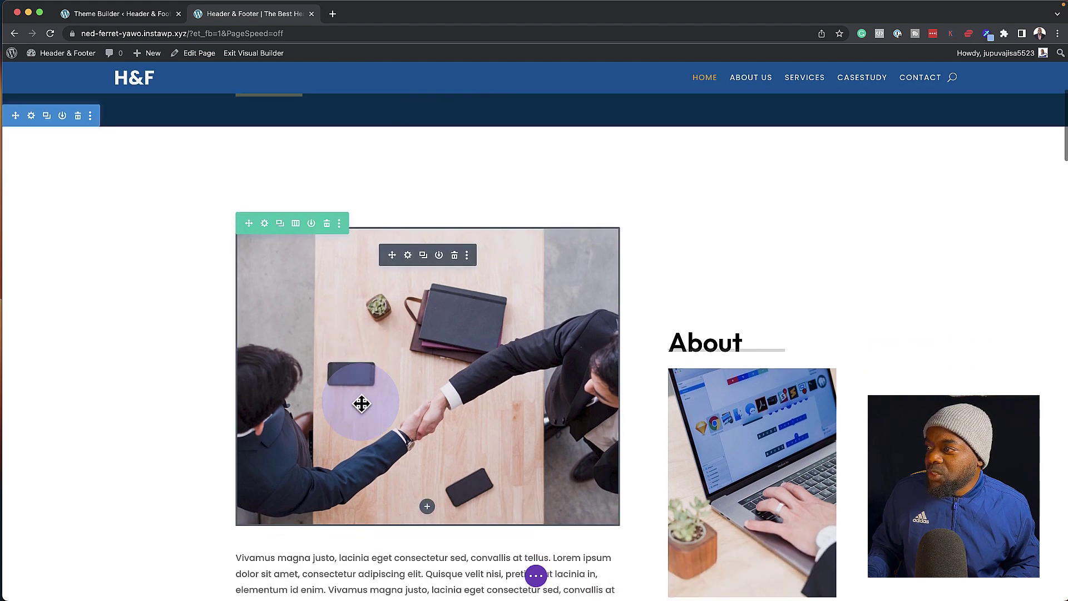
{"action": "left_click", "coordinate": [408, 255]}
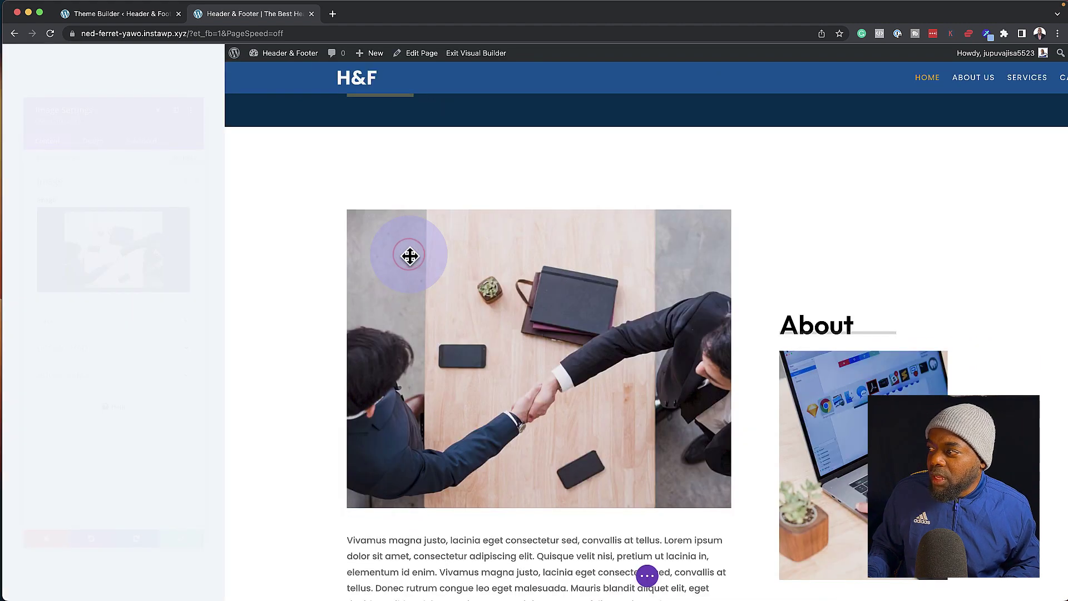
{"action": "left_click", "coordinate": [191, 250]}
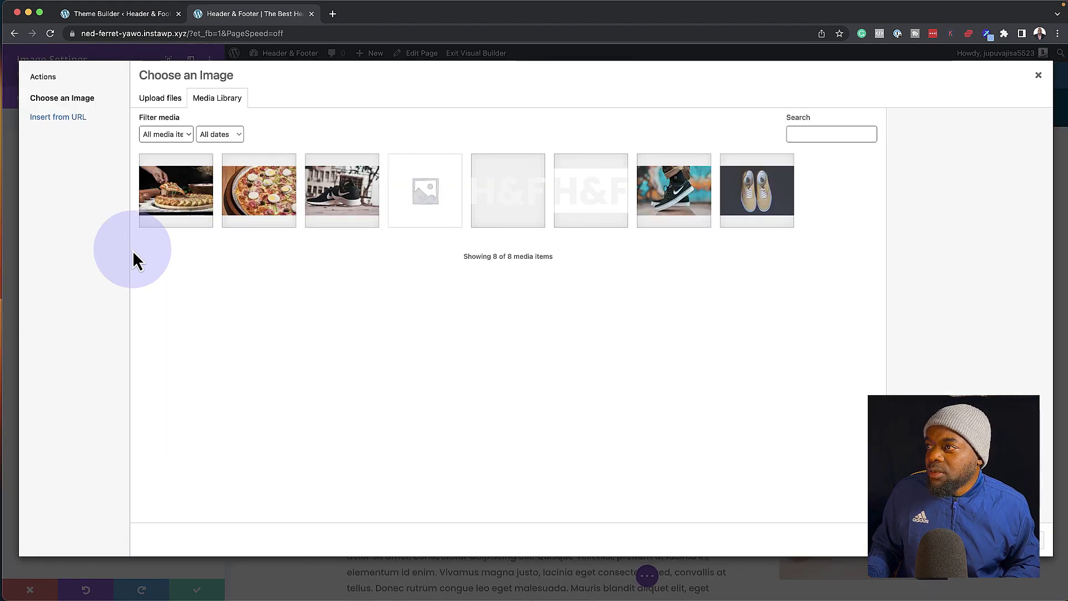
{"action": "left_click", "coordinate": [662, 193]}
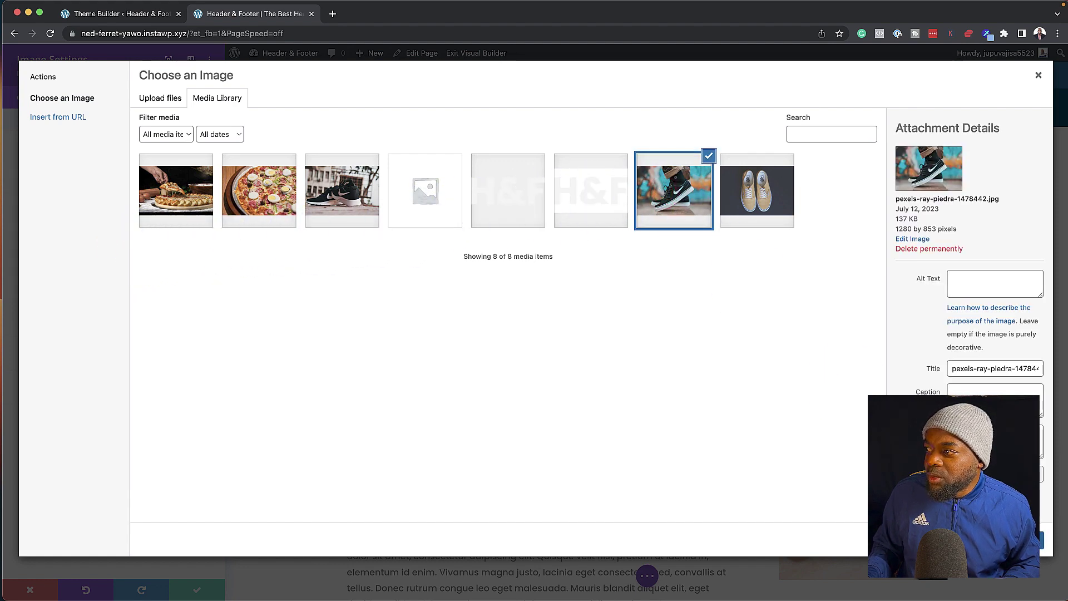
{"action": "left_click", "coordinate": [1029, 540]}
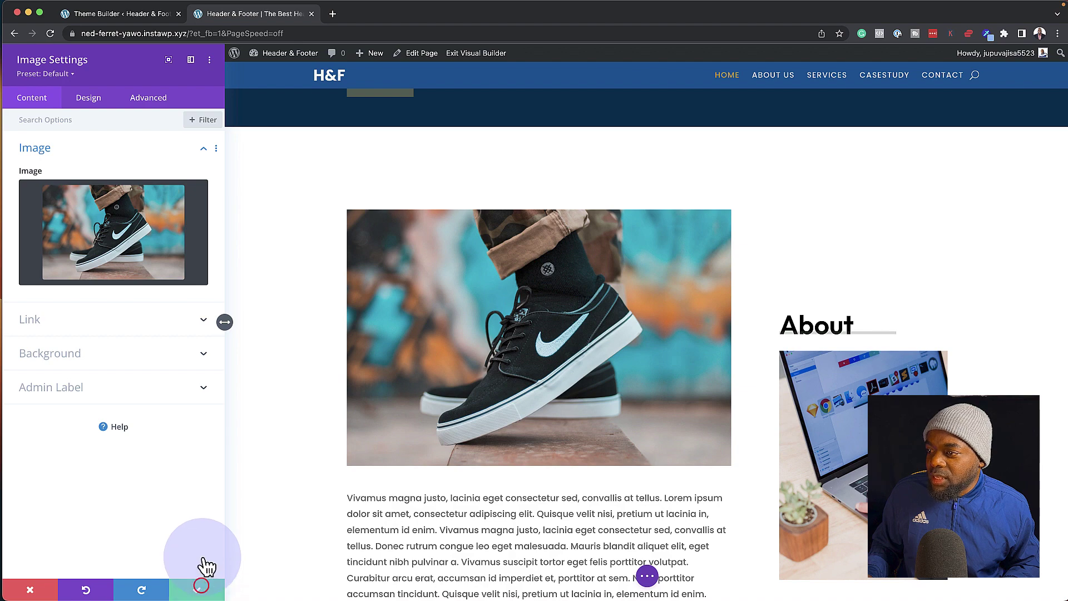
{"action": "left_click", "coordinate": [201, 585]}
{"action": "scroll", "coordinate": [212, 329], "scroll_direction": "down", "scroll_amount": 3}
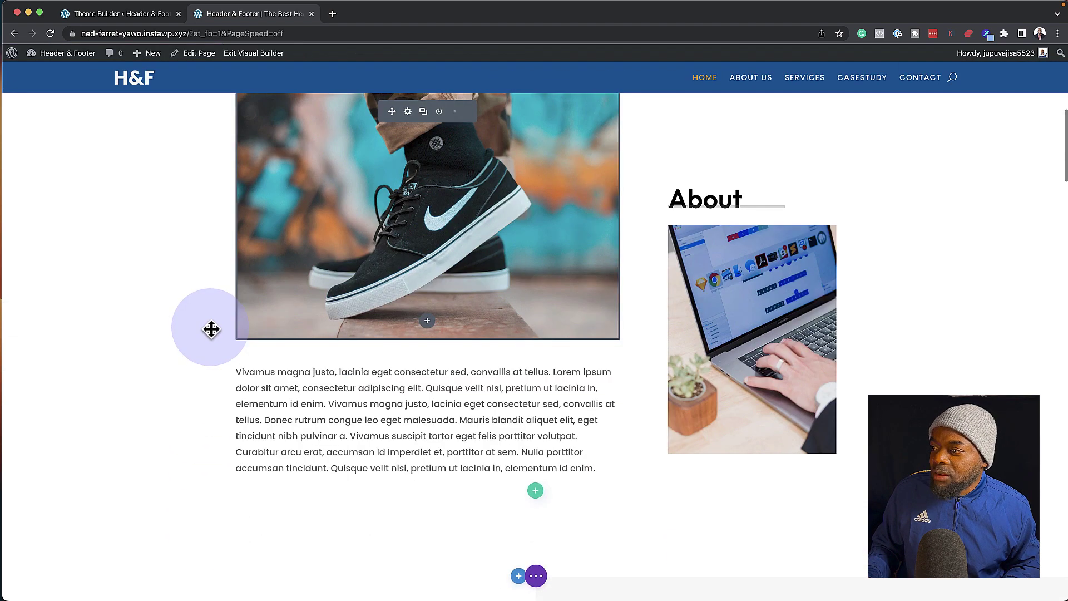
{"action": "scroll", "coordinate": [211, 329], "scroll_direction": "down", "scroll_amount": 8}
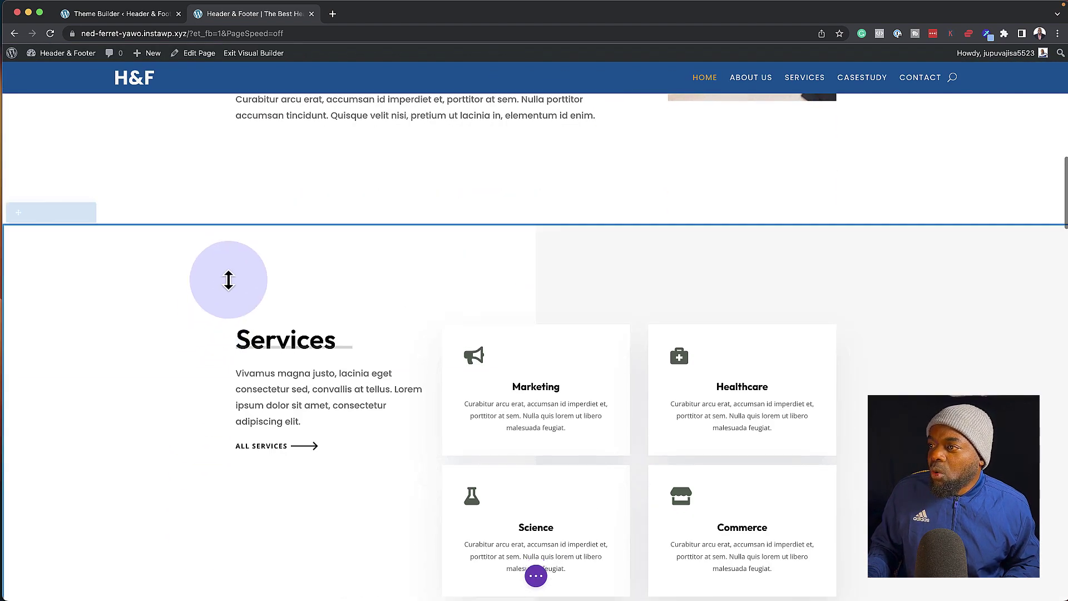
{"action": "scroll", "coordinate": [228, 279], "scroll_direction": "up", "scroll_amount": 3}
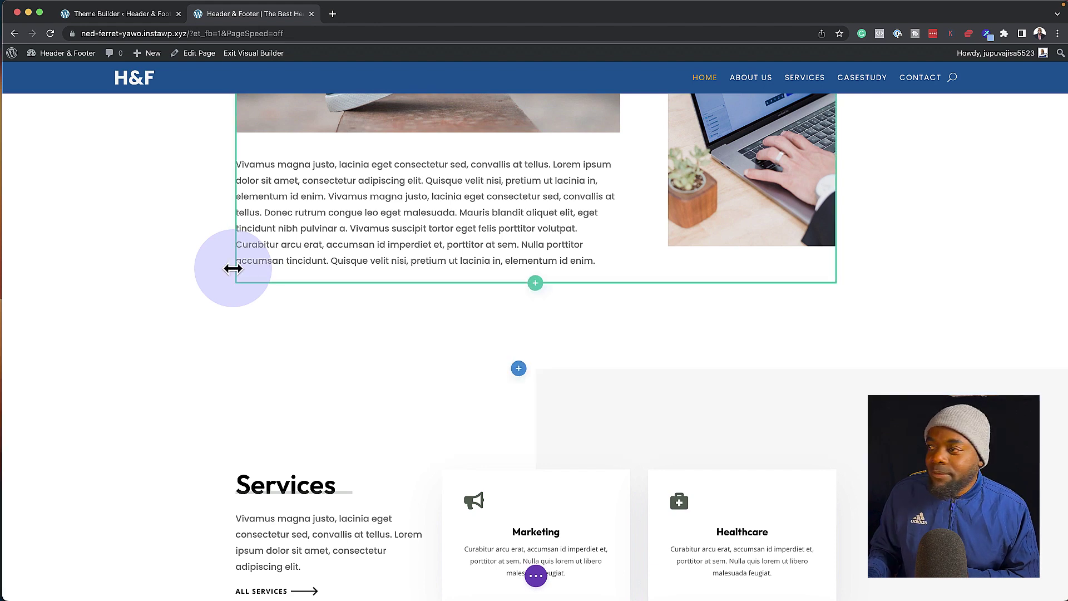
In the text below the About image, split "Vivamus magna justo" onto its own line and remove its trailing comma.
{"action": "scroll", "coordinate": [232, 269], "scroll_direction": "up", "scroll_amount": 1}
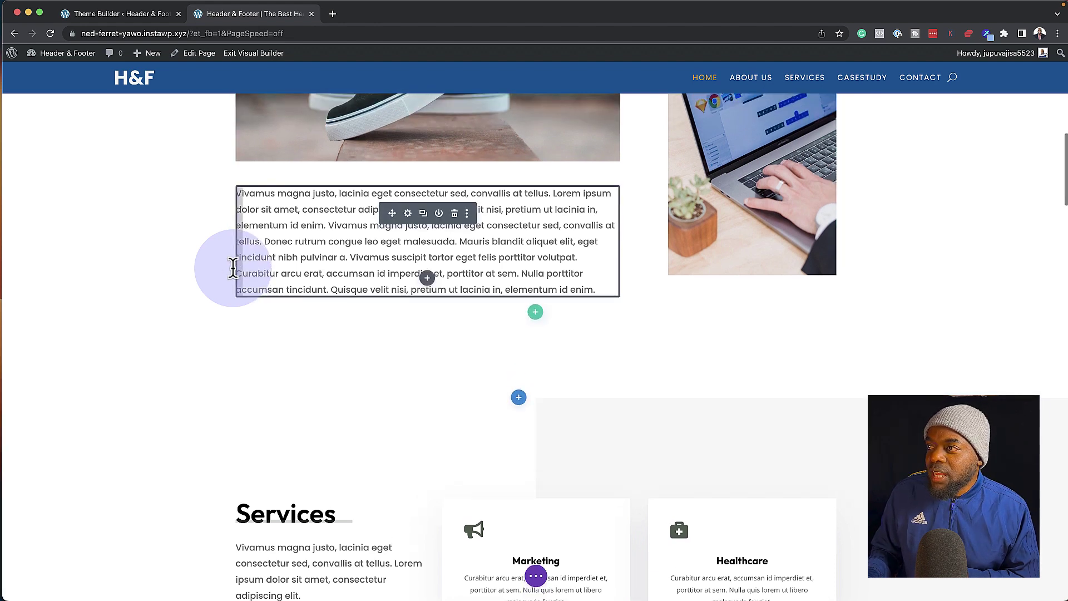
{"action": "left_click", "coordinate": [409, 214]}
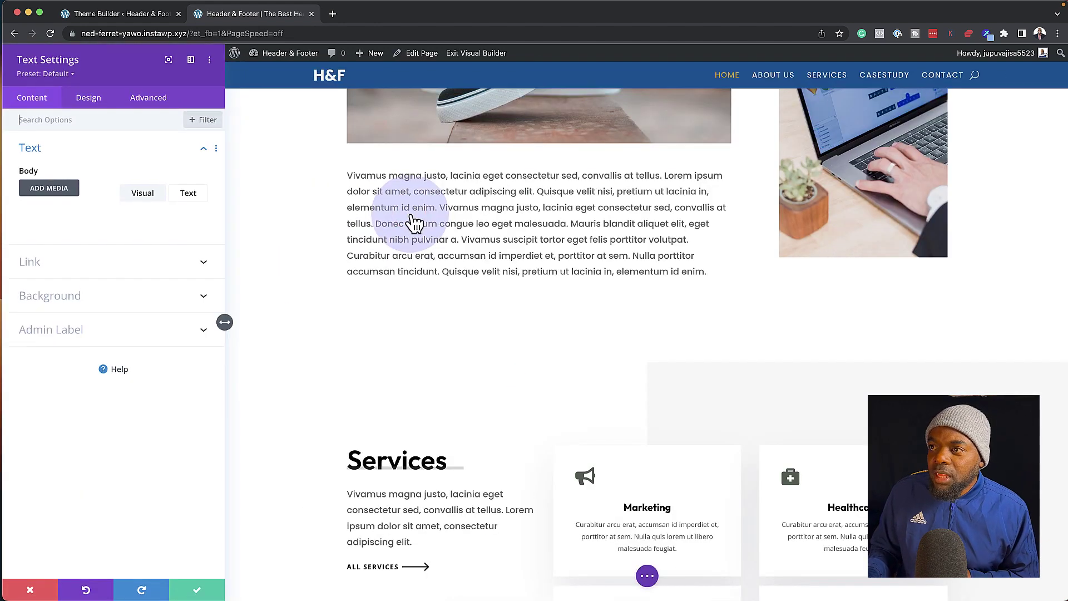
{"action": "left_click", "coordinate": [268, 240]}
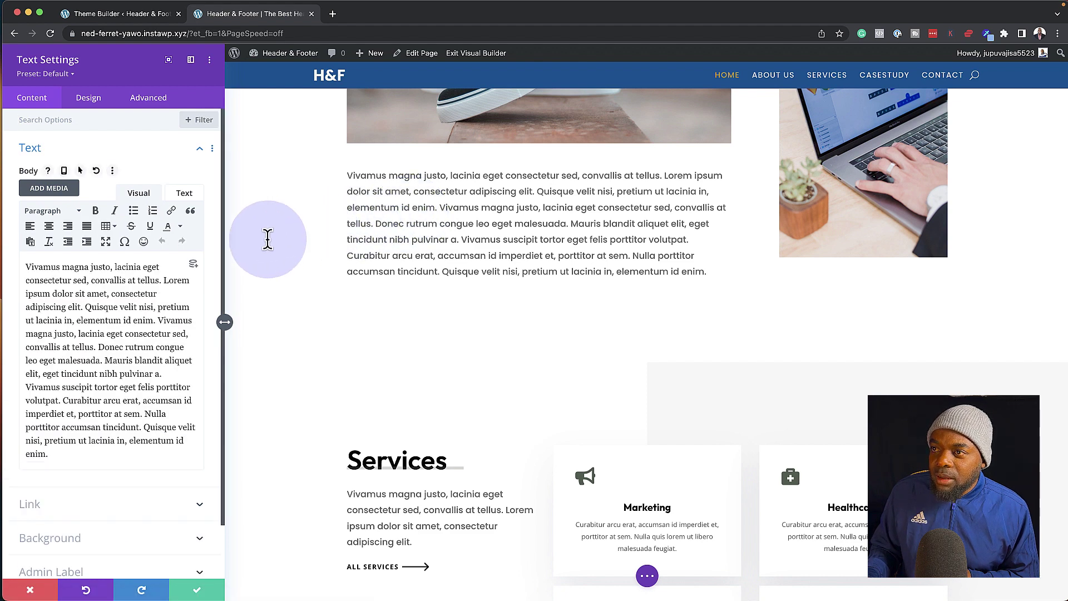
{"action": "left_click", "coordinate": [114, 267]}
{"action": "key", "text": "Return"}
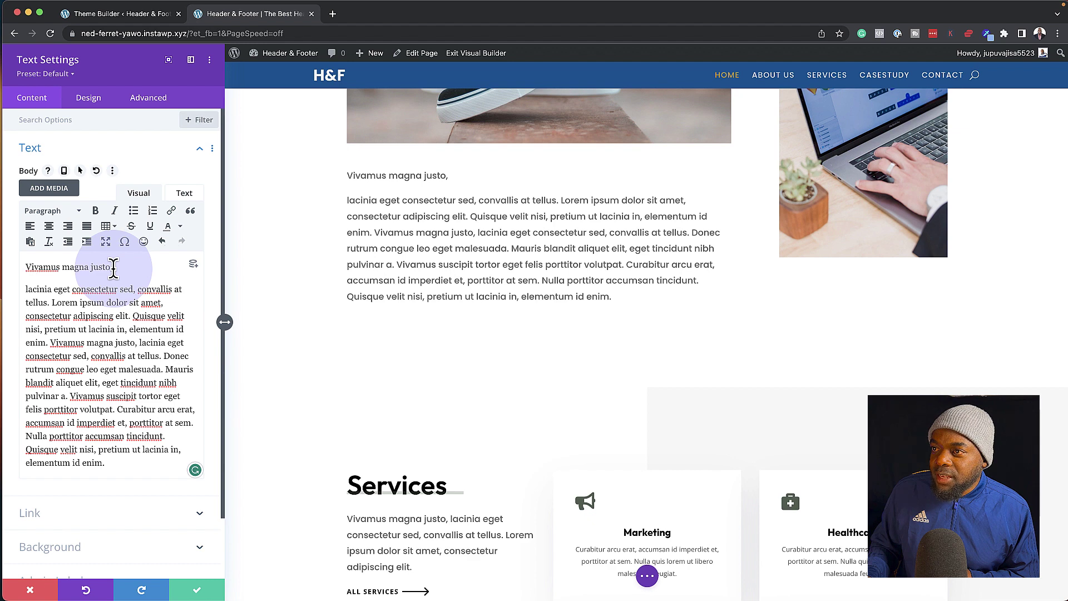
{"action": "left_click", "coordinate": [114, 268]}
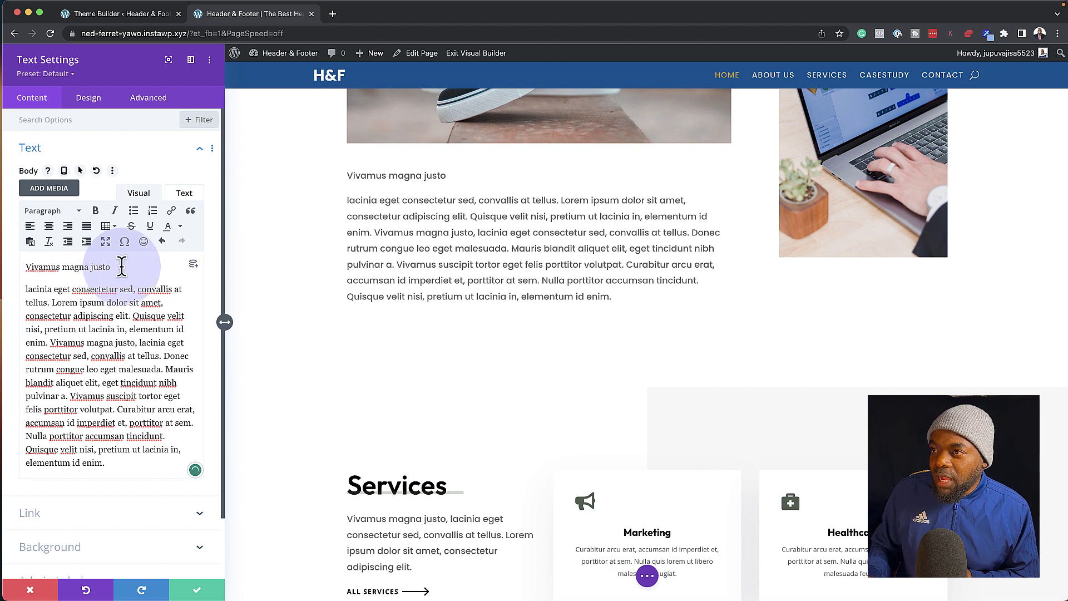
Format the "Vivamus magna justo" line as Heading 3, capitalise "Lacinia" in the paragraph below, and save the text settings.
{"action": "left_click_drag", "start_coordinate": [121, 266], "coordinate": [2, 260]}
{"action": "left_click", "coordinate": [51, 210]}
{"action": "left_click", "coordinate": [77, 298]}
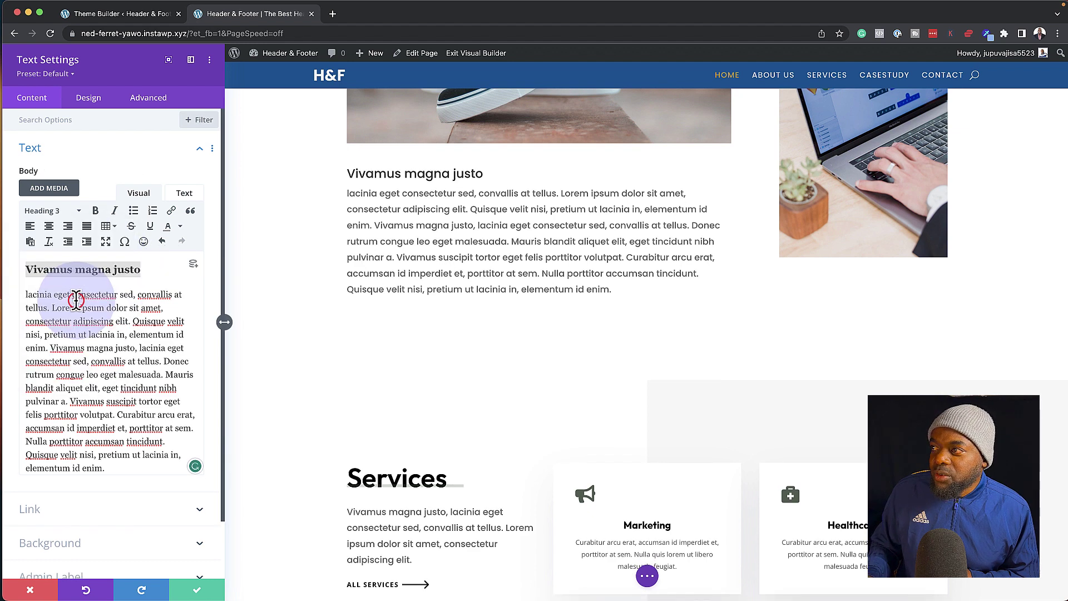
{"action": "left_click", "coordinate": [199, 590]}
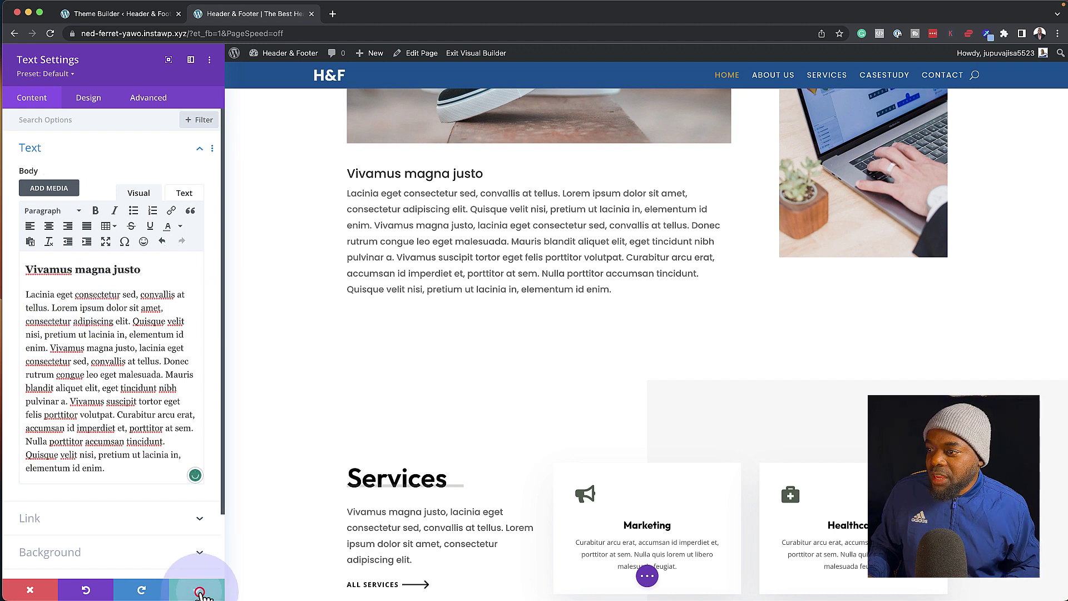
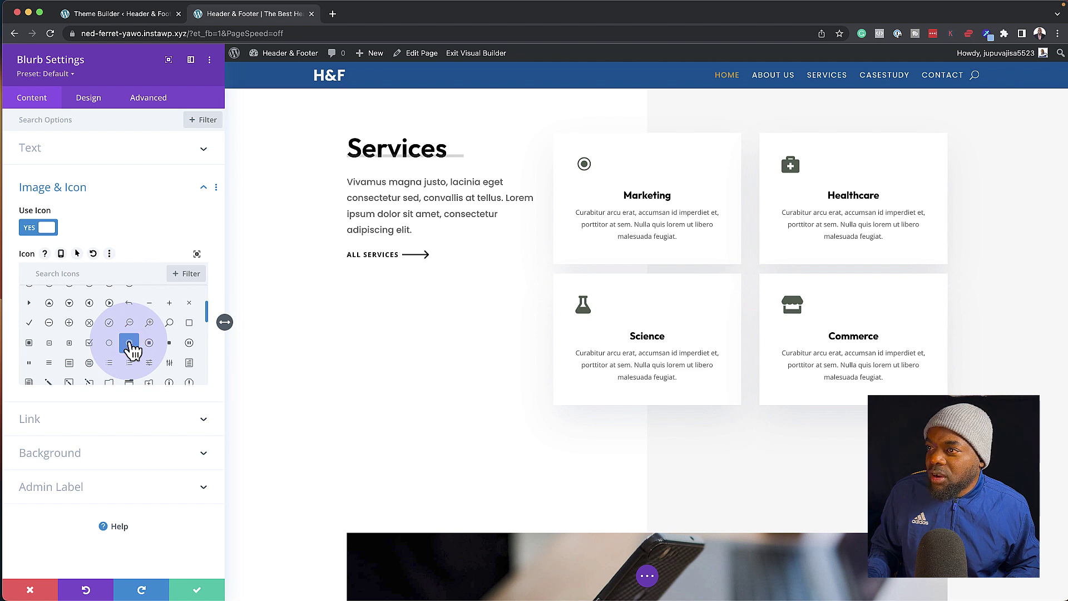
Set the icon color of the Marketing blurb in the Services section to blue #0c71c3.
{"action": "left_click", "coordinate": [94, 98]}
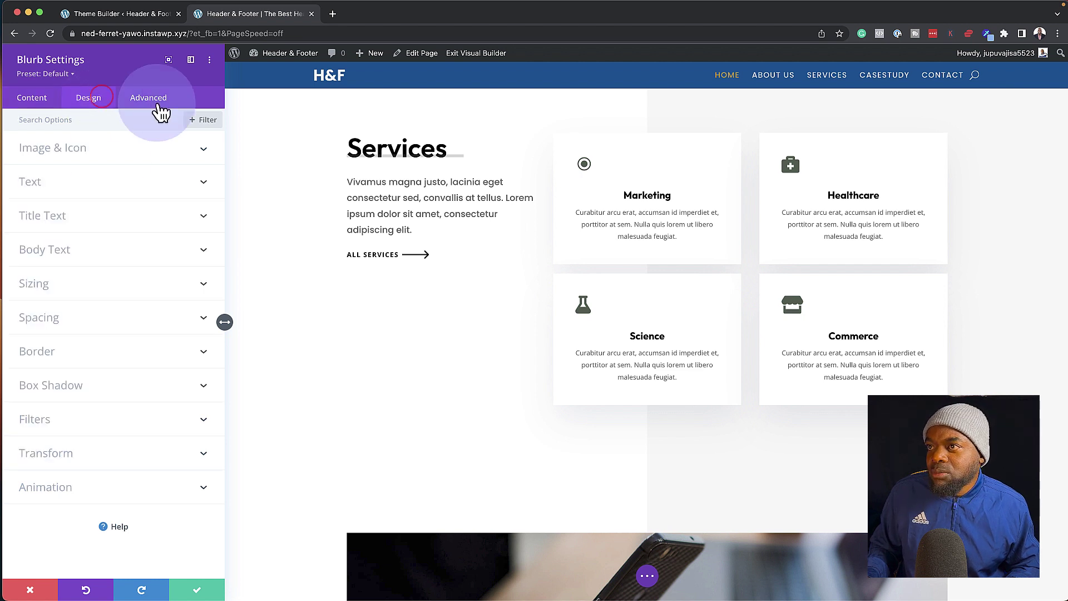
{"action": "left_click", "coordinate": [576, 154]}
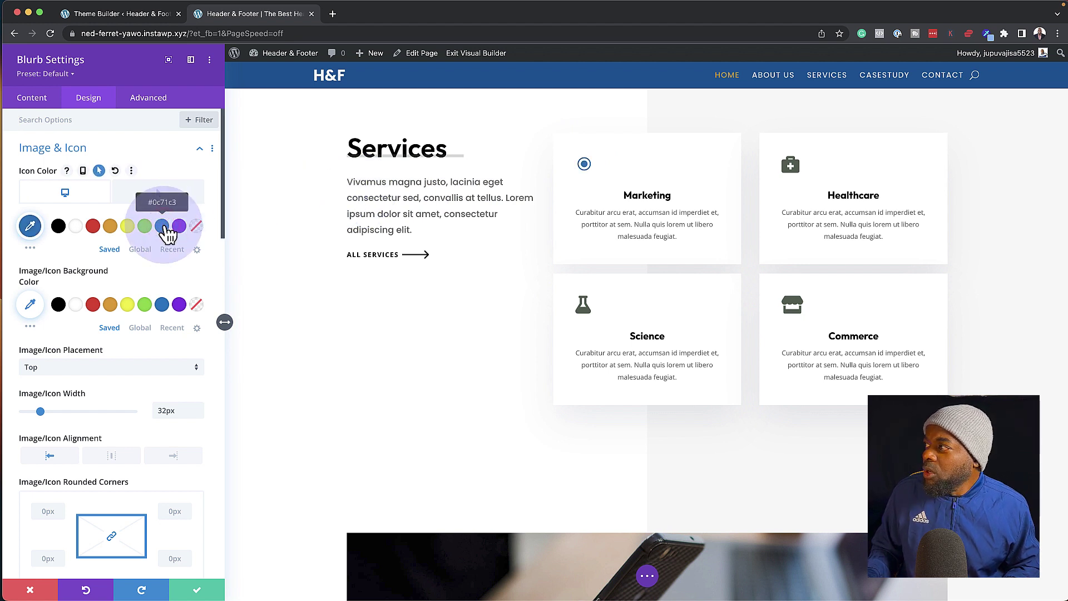
{"action": "left_click", "coordinate": [162, 226]}
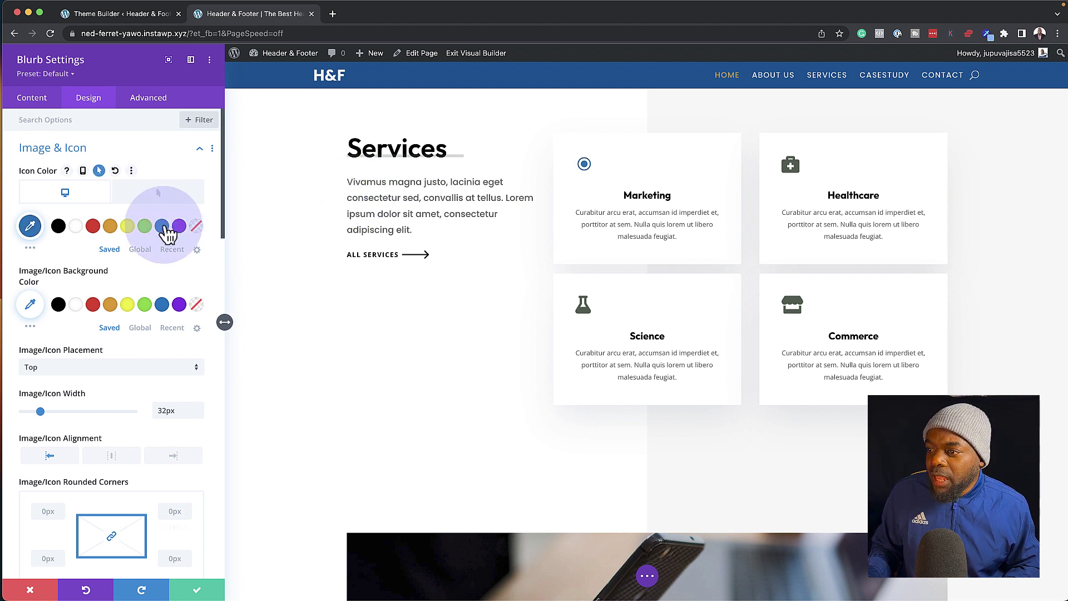
Extend the Marketing blurb's styles to all blurbs throughout This Section.
{"action": "right_click", "coordinate": [119, 84]}
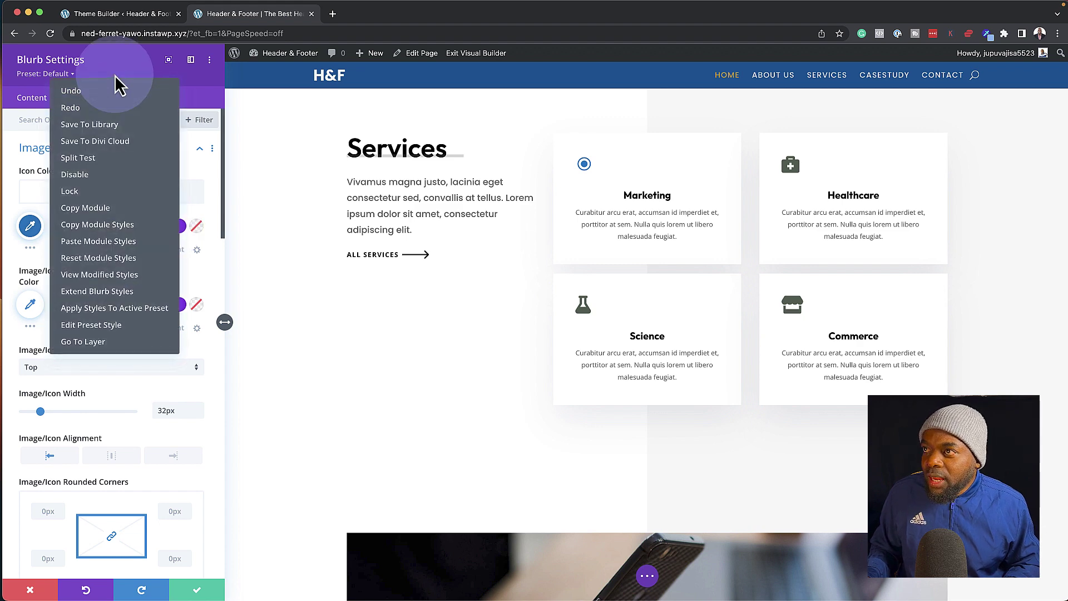
{"action": "left_click", "coordinate": [119, 292]}
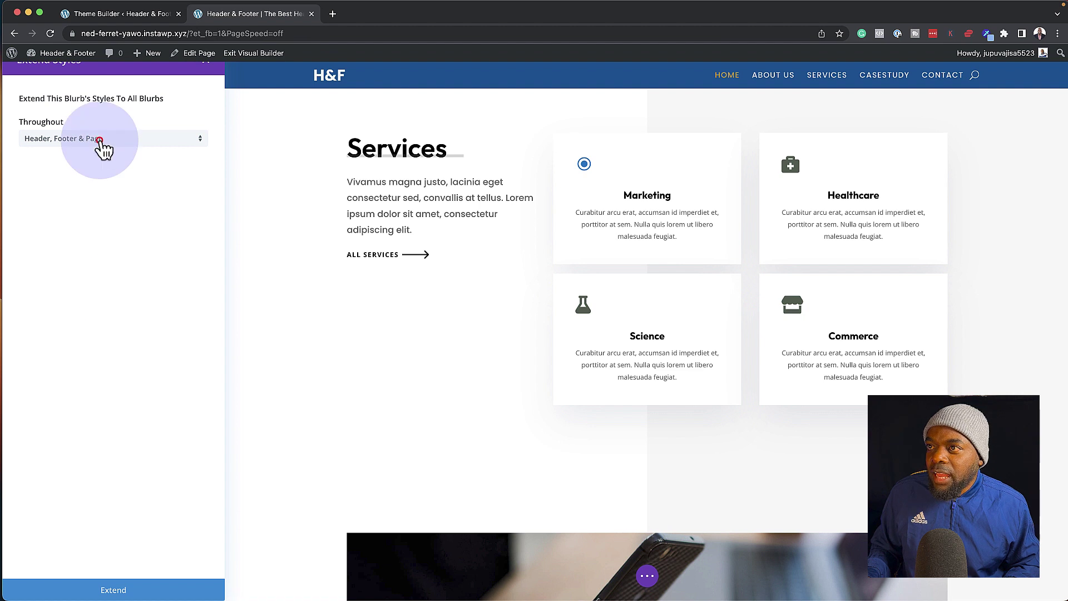
{"action": "left_click", "coordinate": [101, 141]}
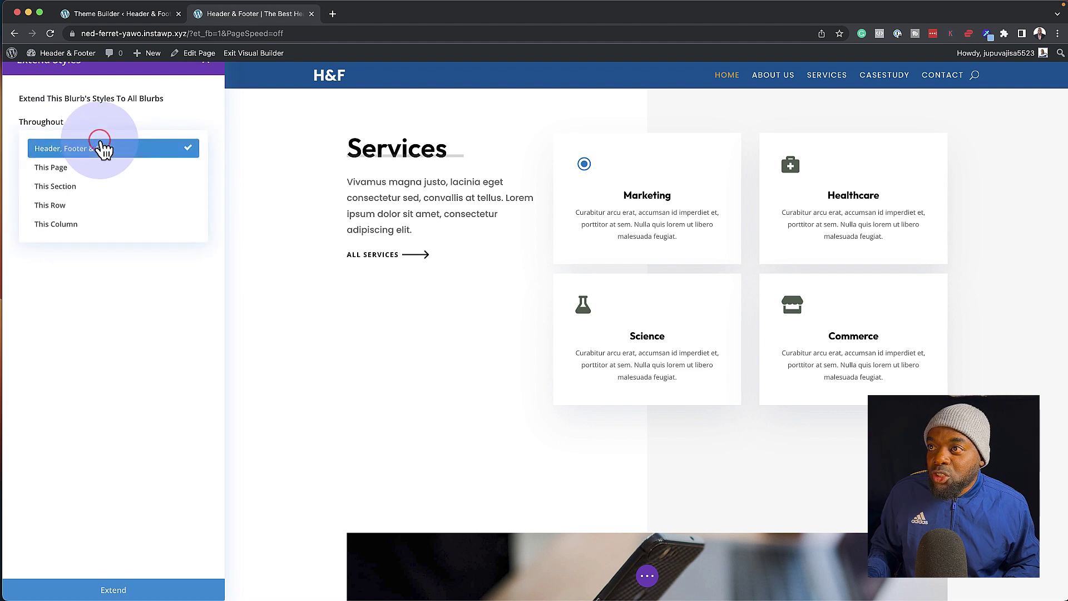
{"action": "left_click", "coordinate": [96, 188]}
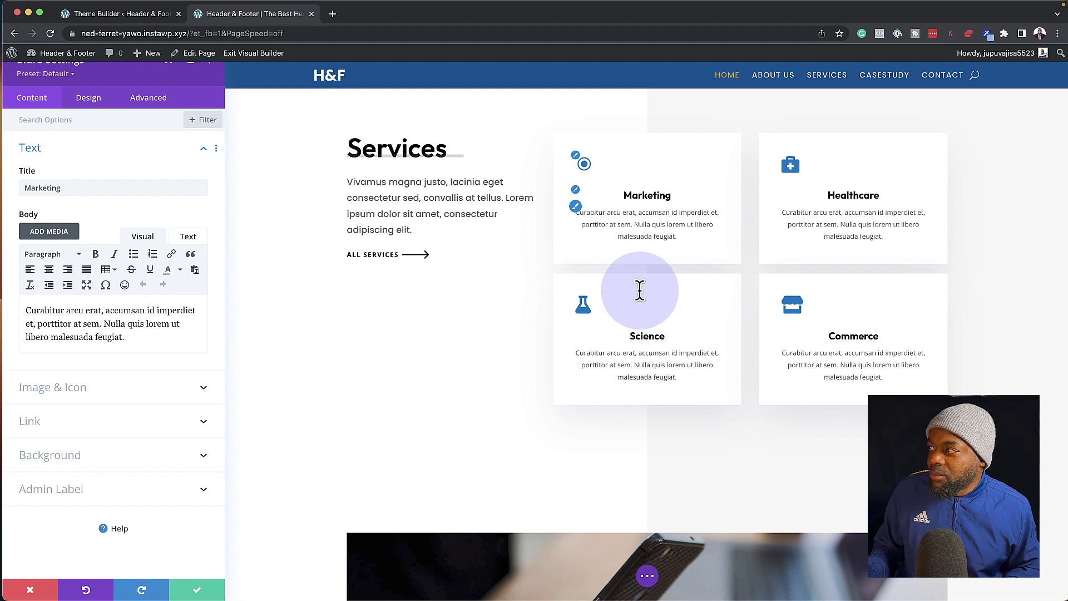
Set the Marketing blurb's body font to Poppins and its body text size to 14px.
{"action": "left_click", "coordinate": [576, 207]}
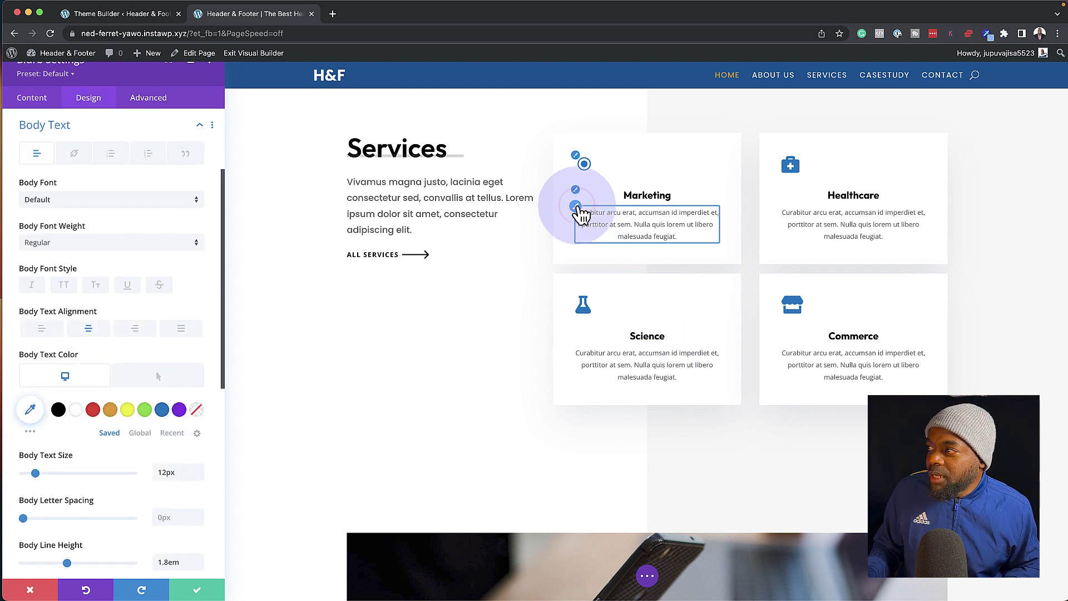
{"action": "left_click", "coordinate": [136, 200]}
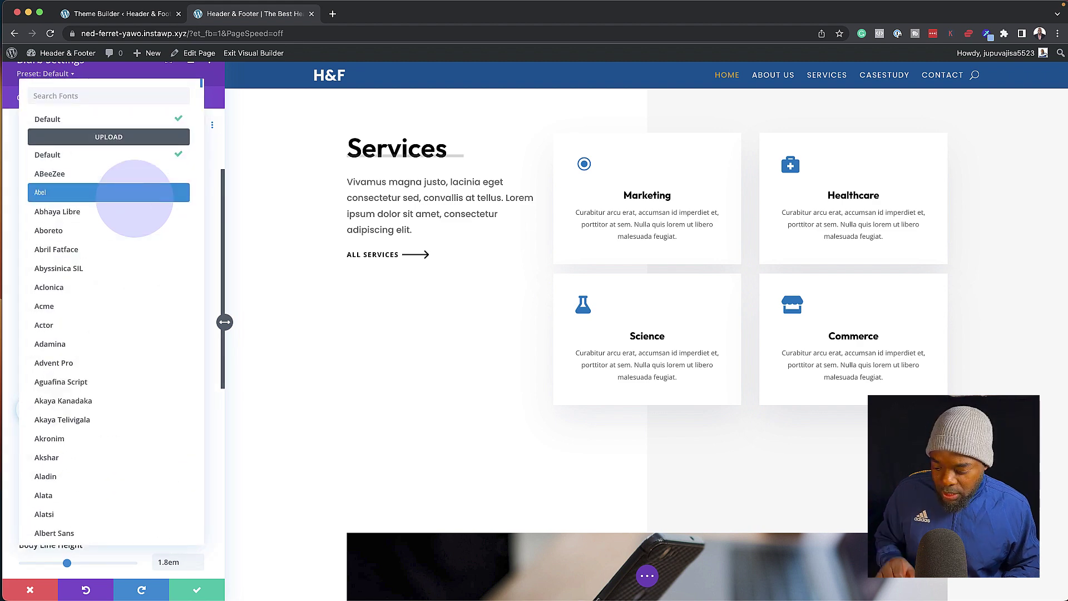
{"action": "type", "text": "popp"}
{"action": "left_click", "coordinate": [133, 119]}
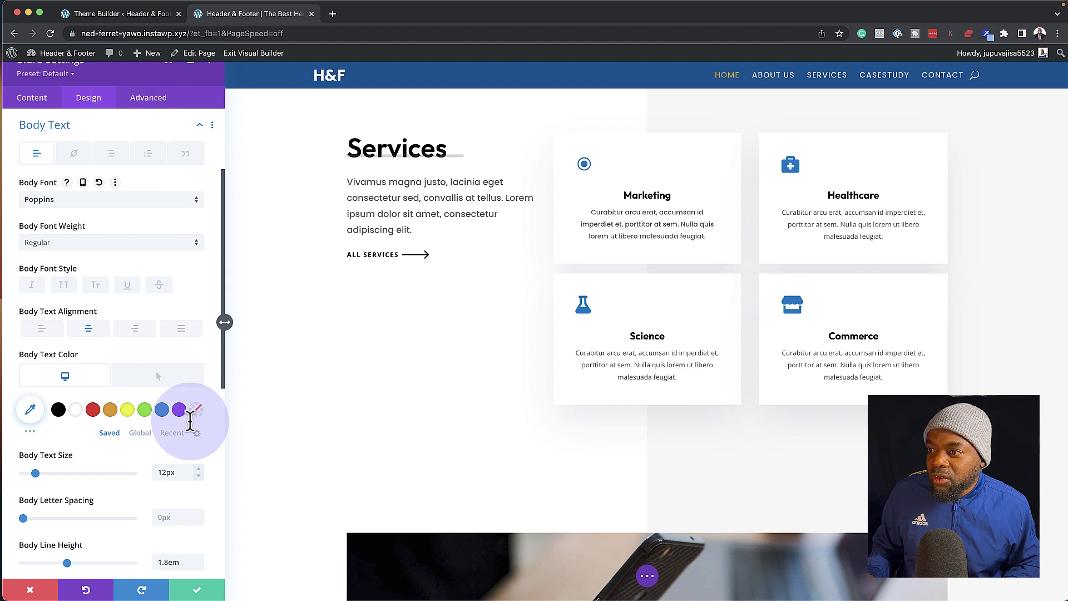
{"action": "left_click", "coordinate": [199, 469]}
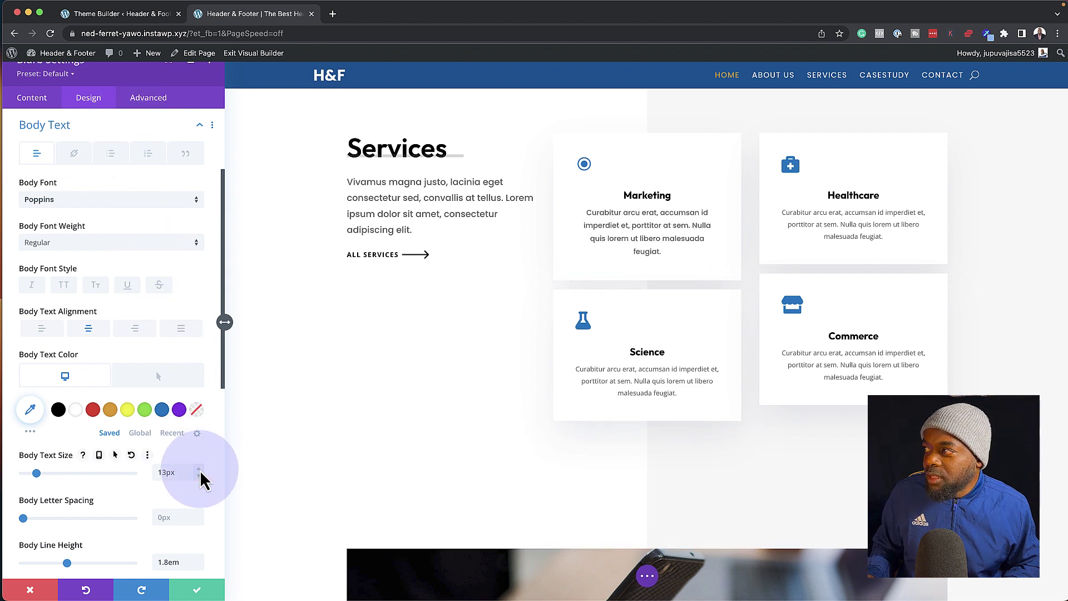
{"action": "left_click", "coordinate": [199, 468]}
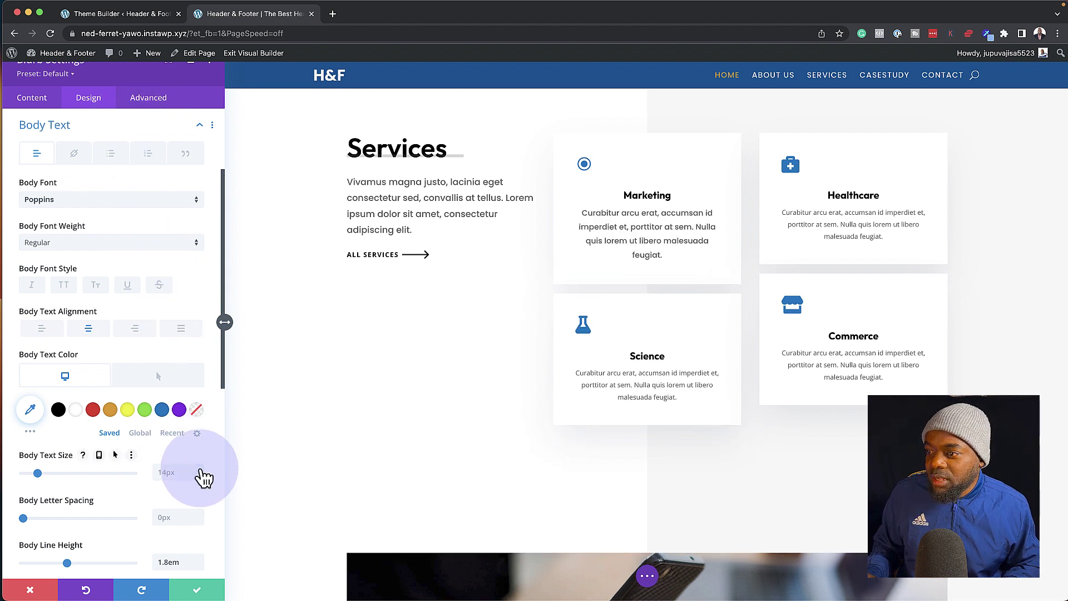
Extend the Marketing blurb's body text styling to all blurbs in This Section and save the blurb settings.
{"action": "right_click", "coordinate": [142, 84]}
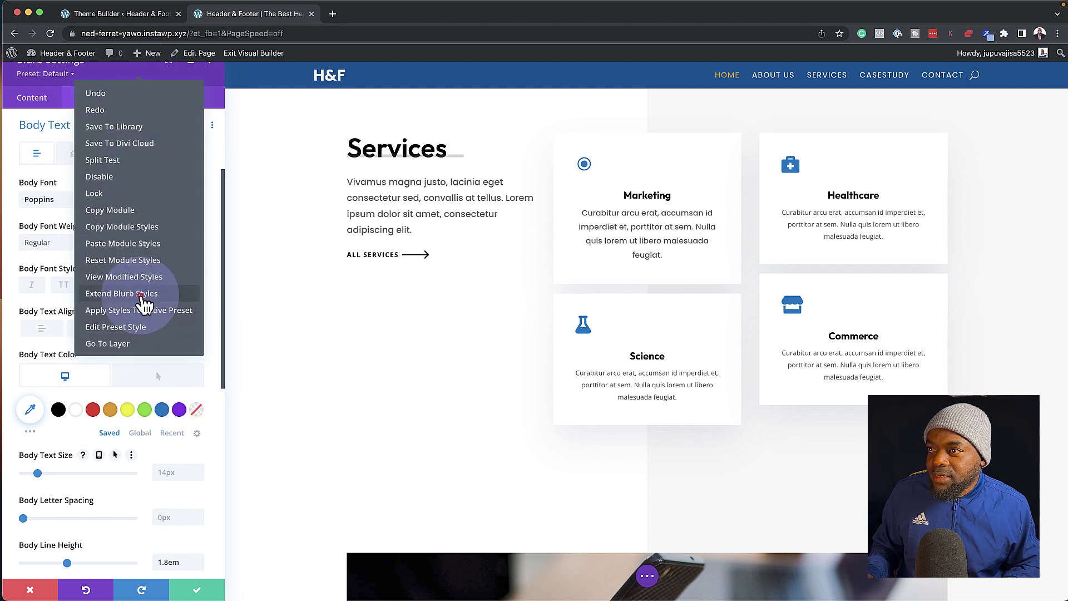
{"action": "left_click", "coordinate": [142, 303]}
{"action": "left_click", "coordinate": [102, 139]}
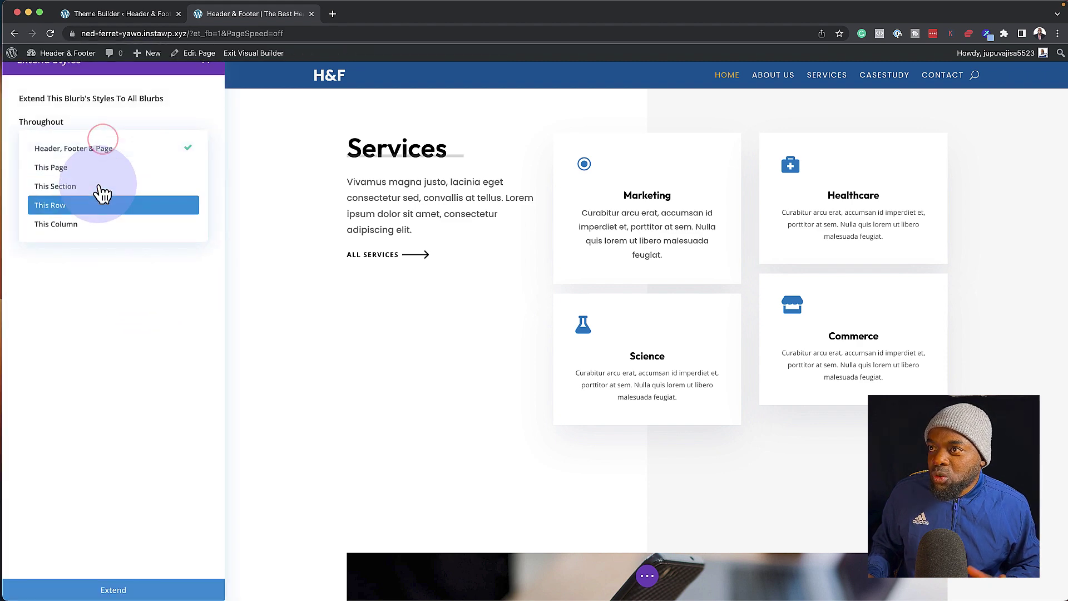
{"action": "left_click", "coordinate": [101, 188]}
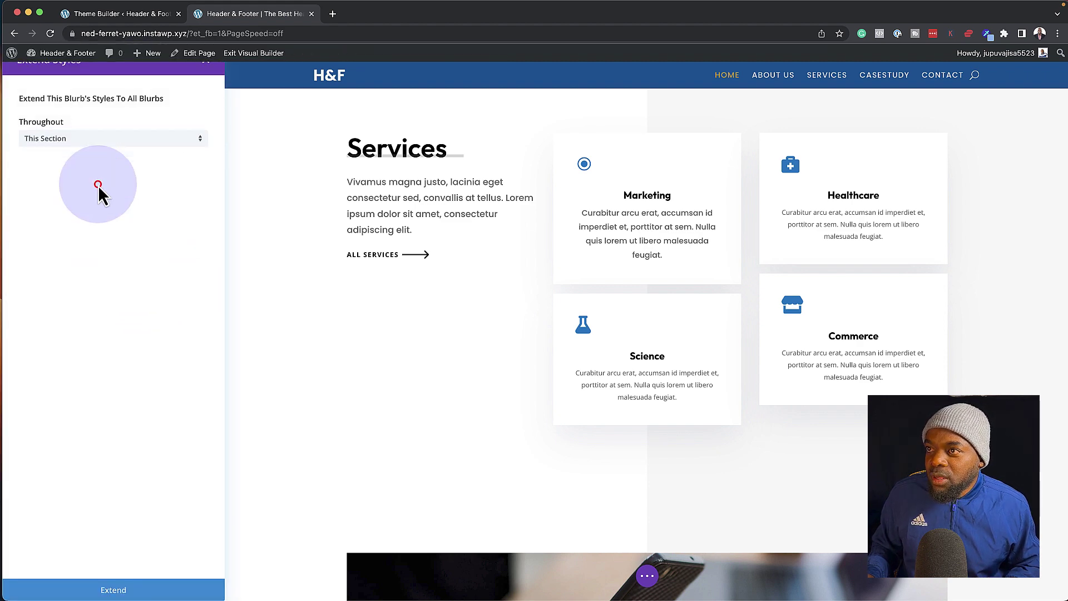
{"action": "left_click", "coordinate": [146, 588]}
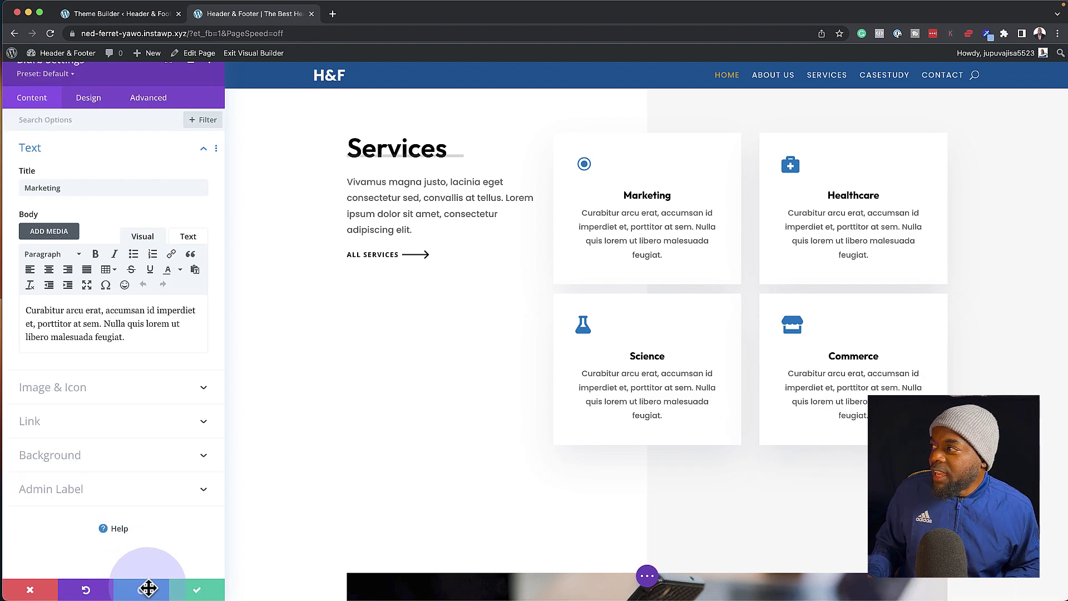
{"action": "left_click", "coordinate": [199, 591]}
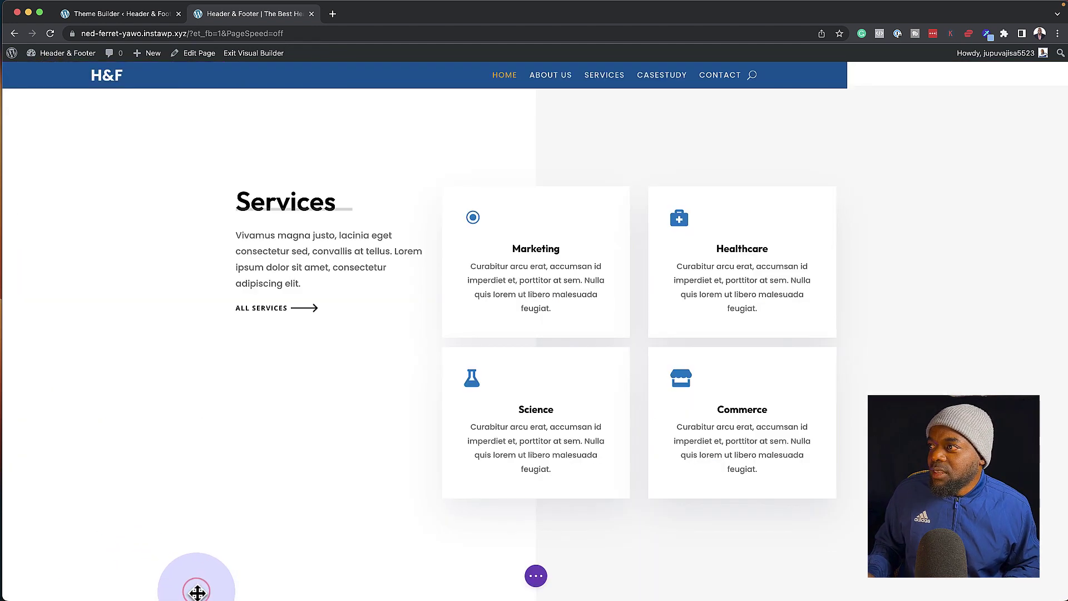
Set the background of the hero's "Get Started" button to orange #e09900 and save the button settings.
{"action": "scroll", "coordinate": [424, 290], "scroll_direction": "up", "scroll_amount": 15}
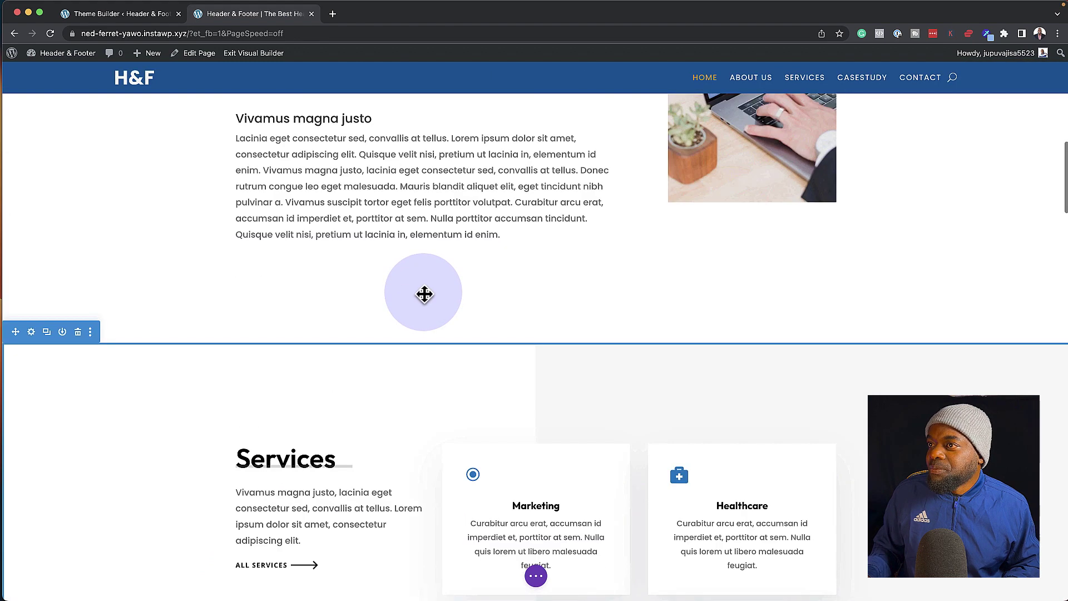
{"action": "scroll", "coordinate": [424, 293], "scroll_direction": "up", "scroll_amount": 3}
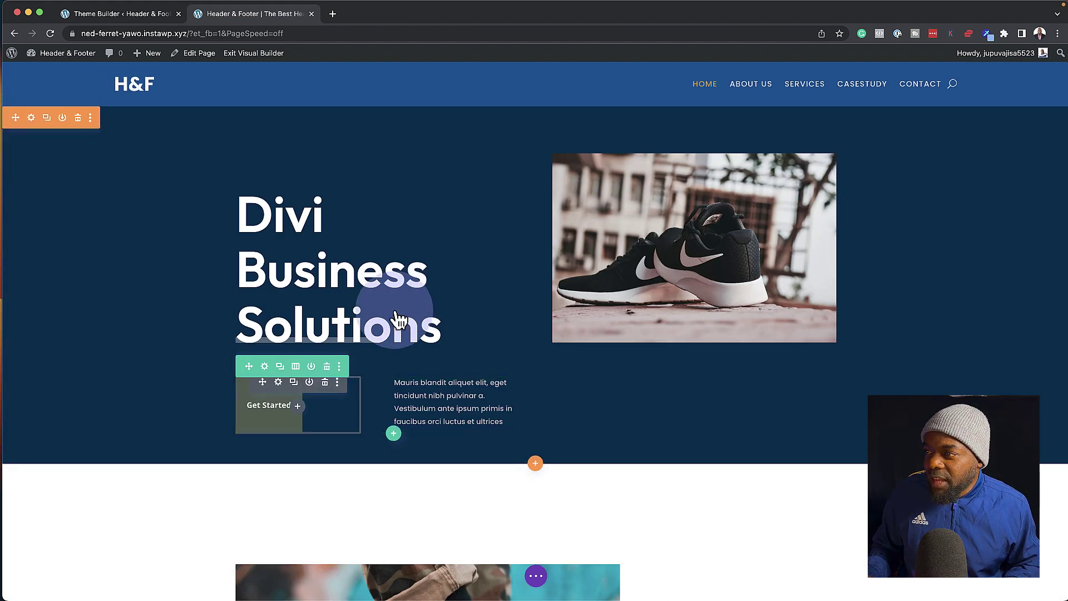
{"action": "left_click", "coordinate": [278, 381]}
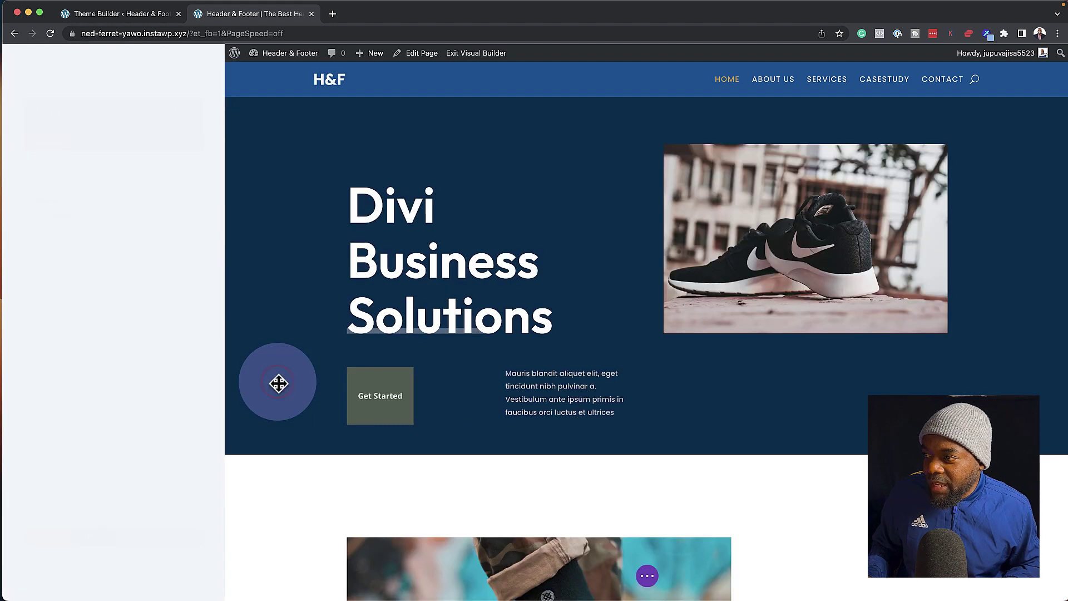
{"action": "left_click", "coordinate": [89, 99]}
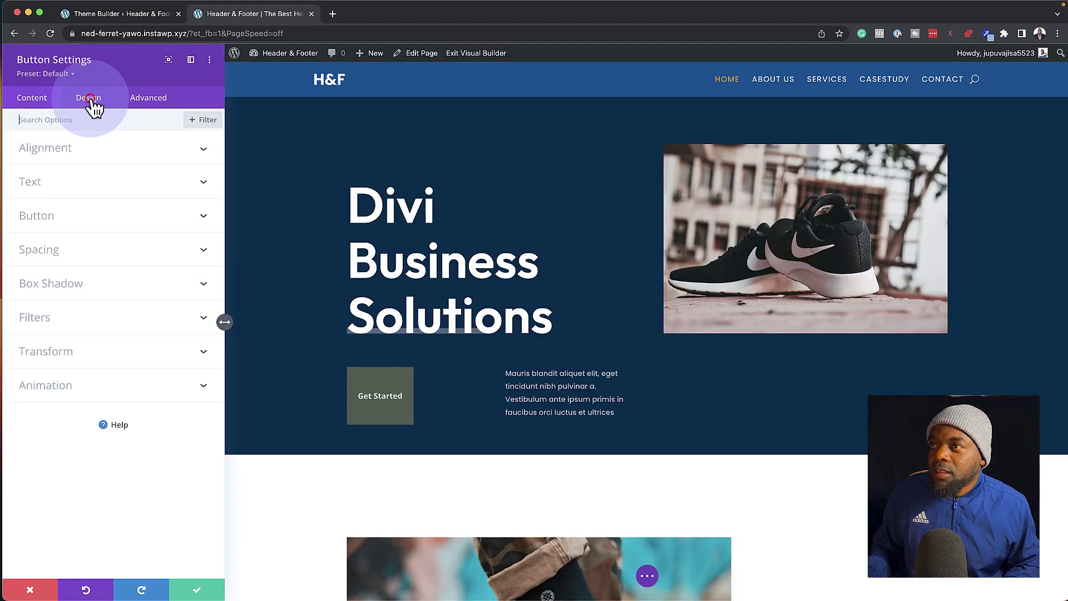
{"action": "left_click", "coordinate": [51, 215]}
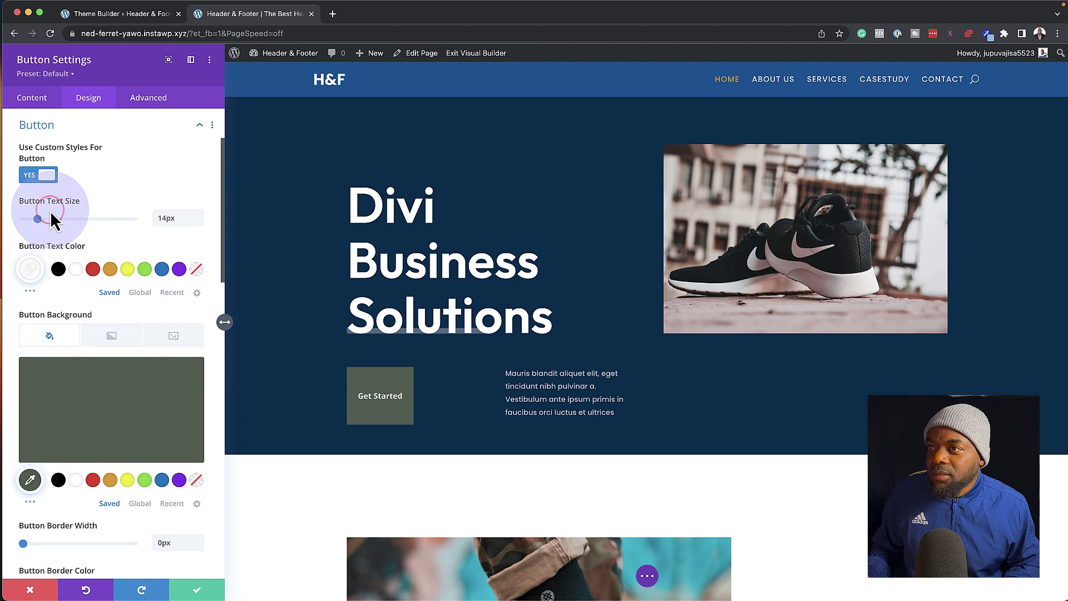
{"action": "left_click", "coordinate": [111, 481]}
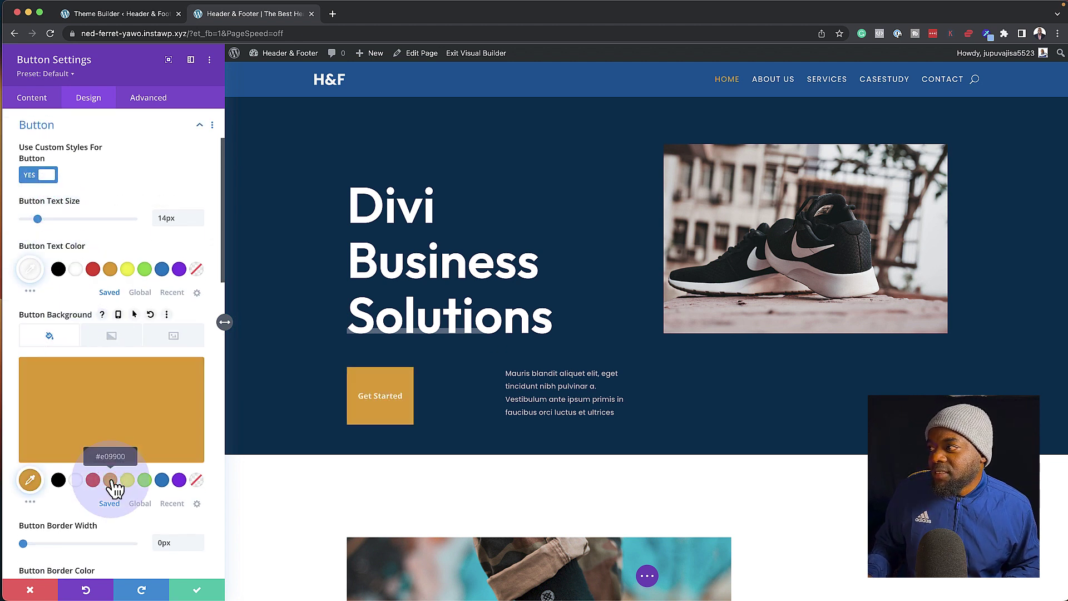
{"action": "left_click", "coordinate": [198, 591]}
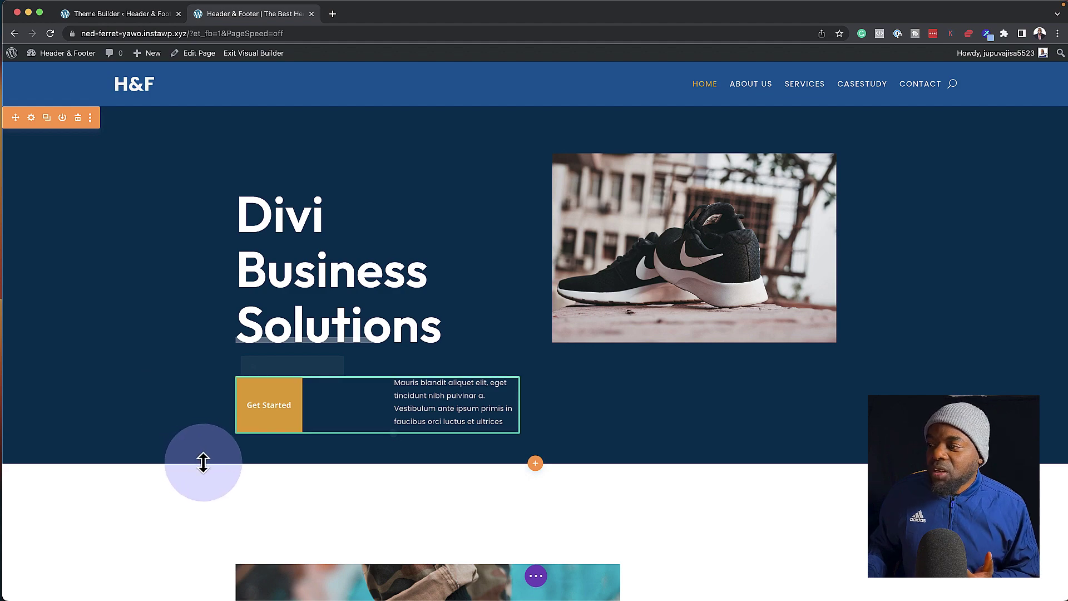
{"action": "scroll", "coordinate": [206, 467], "scroll_direction": "down", "scroll_amount": 7}
{"action": "scroll", "coordinate": [208, 472], "scroll_direction": "down", "scroll_amount": 15}
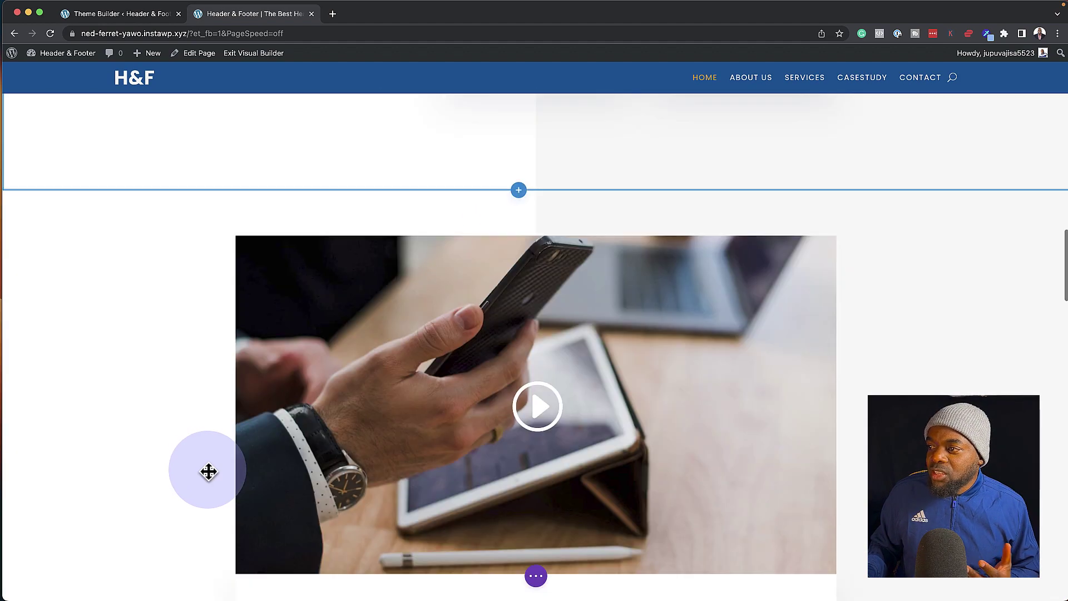
{"action": "scroll", "coordinate": [201, 400], "scroll_direction": "down", "scroll_amount": 4}
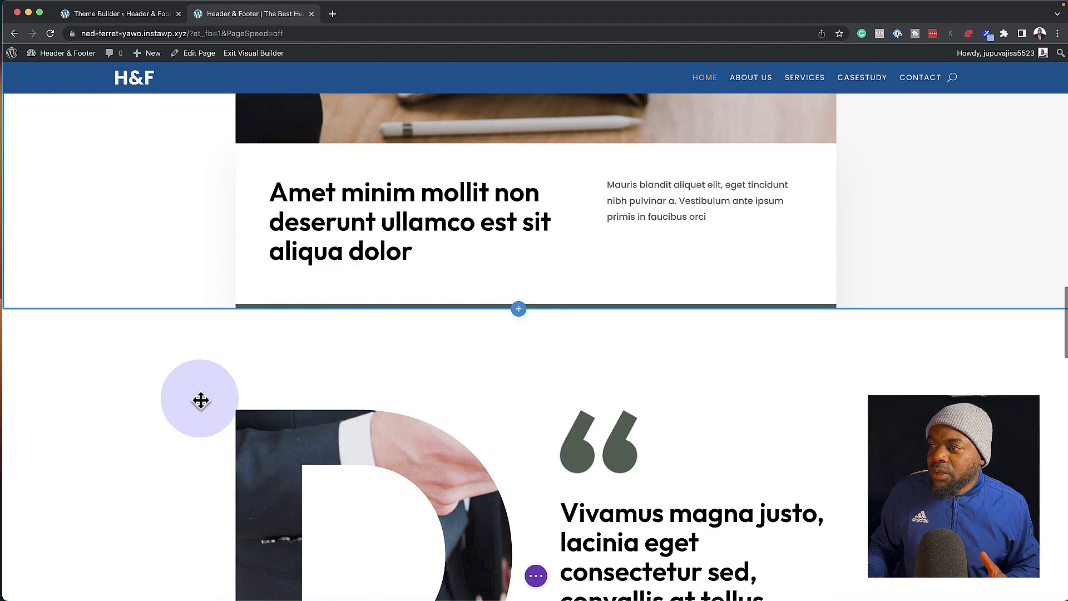
{"action": "scroll", "coordinate": [201, 400], "scroll_direction": "down", "scroll_amount": 5}
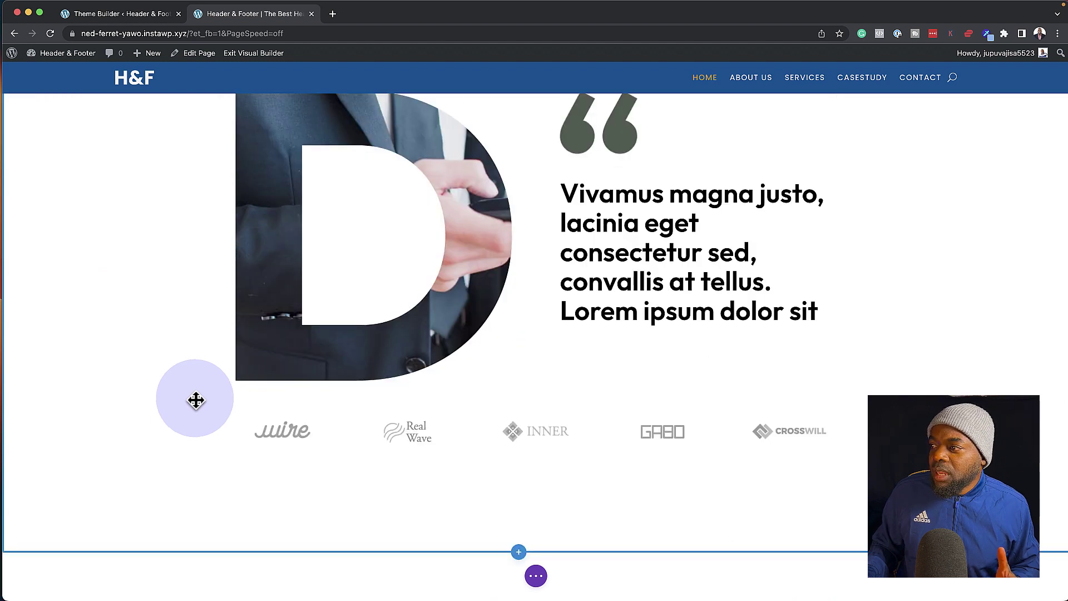
Delete the "Ready to Grow?" section, the "Get in Touch" form section and the page's own Company/Links/Contact section above the footer template.
{"action": "scroll", "coordinate": [159, 398], "scroll_direction": "down", "scroll_amount": 10}
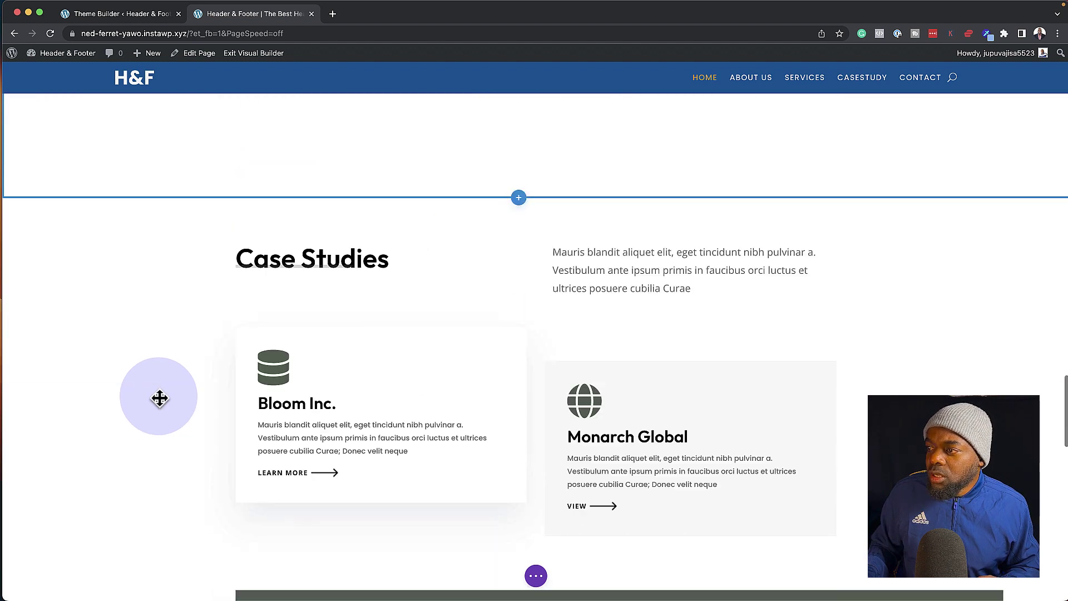
{"action": "scroll", "coordinate": [159, 397], "scroll_direction": "down", "scroll_amount": 3}
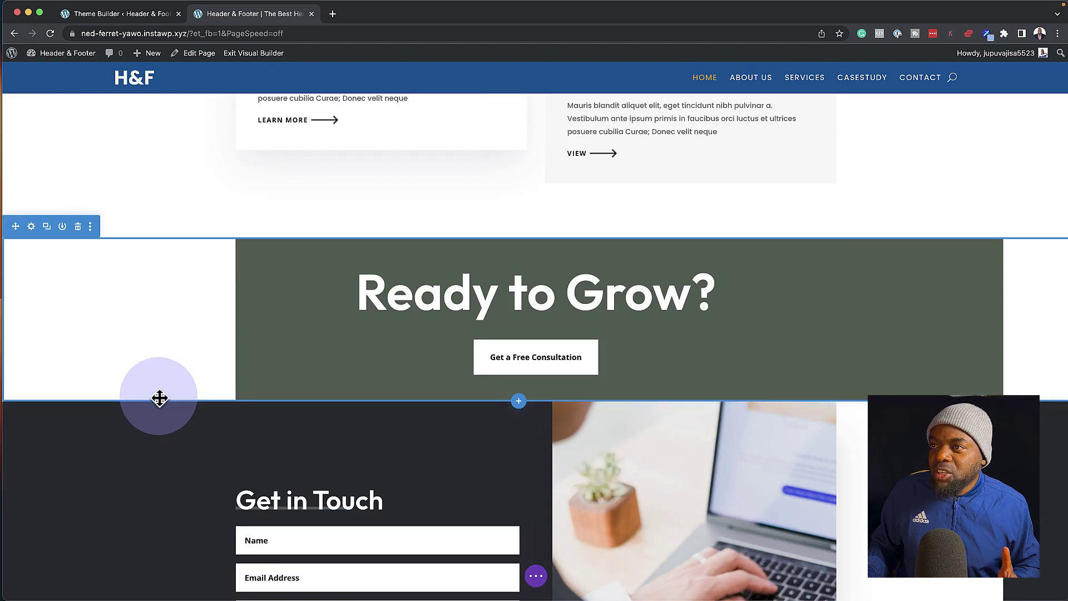
{"action": "left_click", "coordinate": [78, 226]}
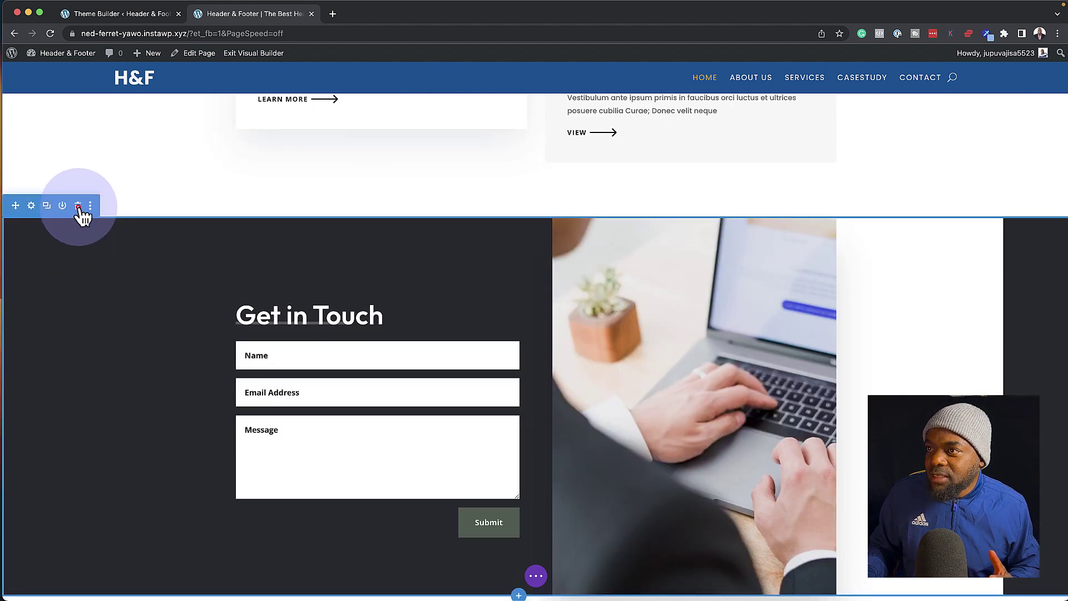
{"action": "left_click", "coordinate": [79, 207]}
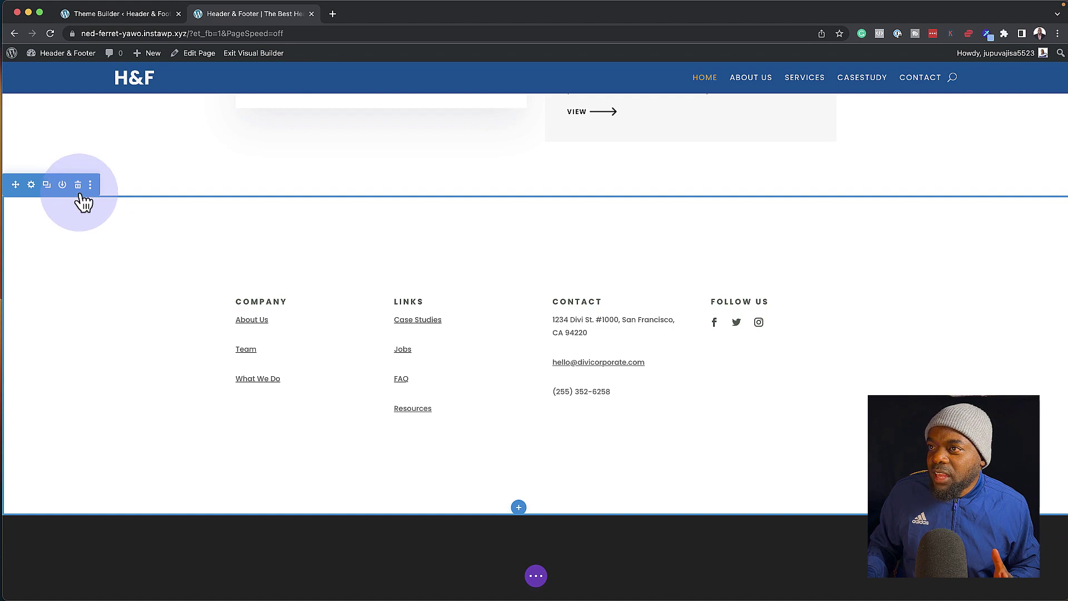
{"action": "left_click", "coordinate": [78, 184]}
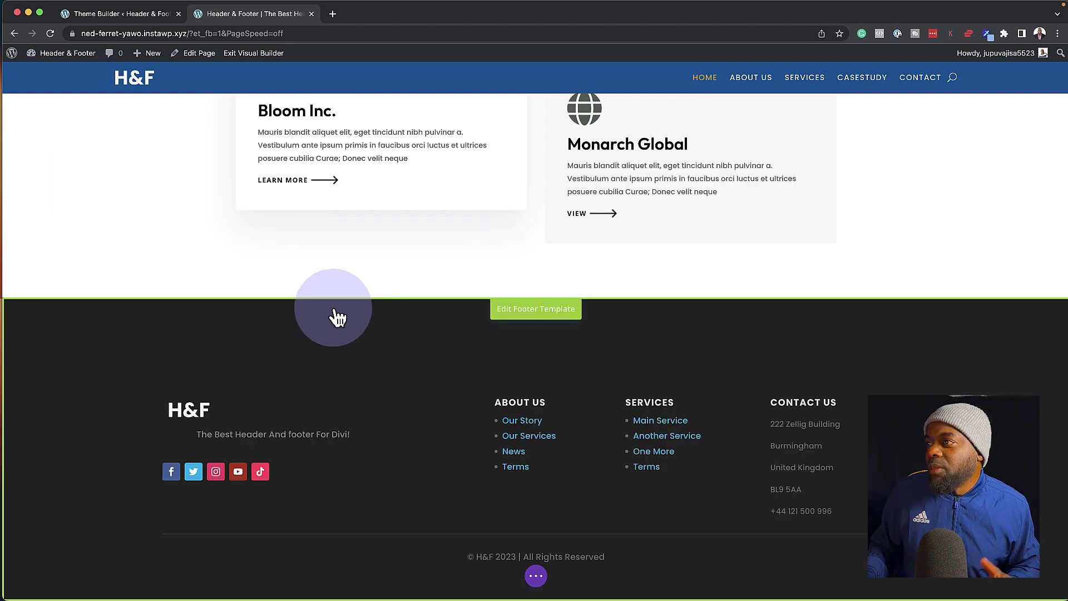
{"action": "scroll", "coordinate": [334, 311], "scroll_direction": "up", "scroll_amount": 10}
{"action": "scroll", "coordinate": [334, 309], "scroll_direction": "up", "scroll_amount": 15}
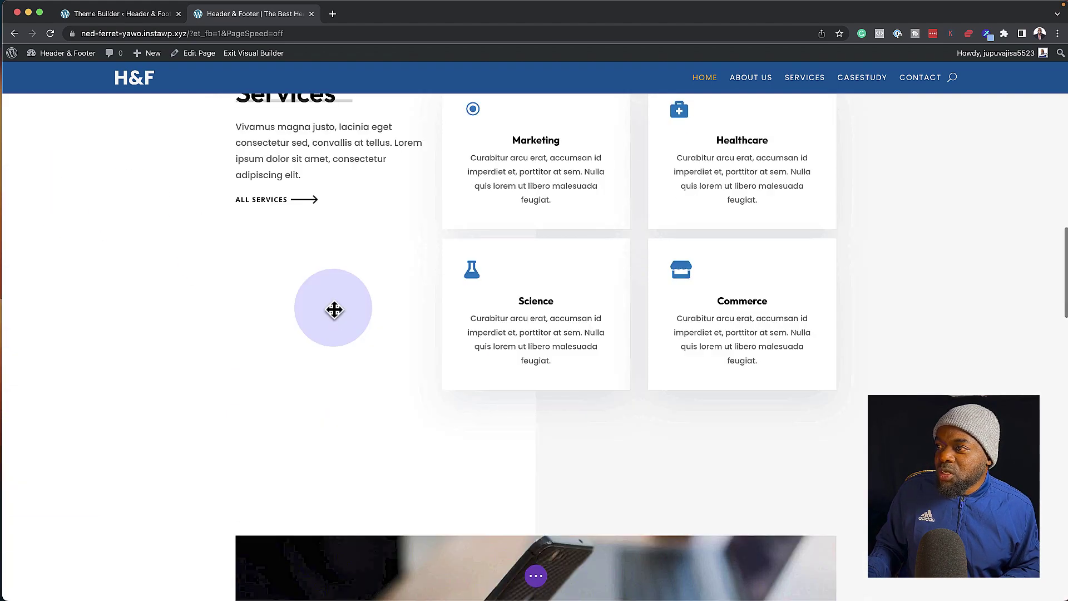
{"action": "scroll", "coordinate": [333, 307], "scroll_direction": "up", "scroll_amount": 10}
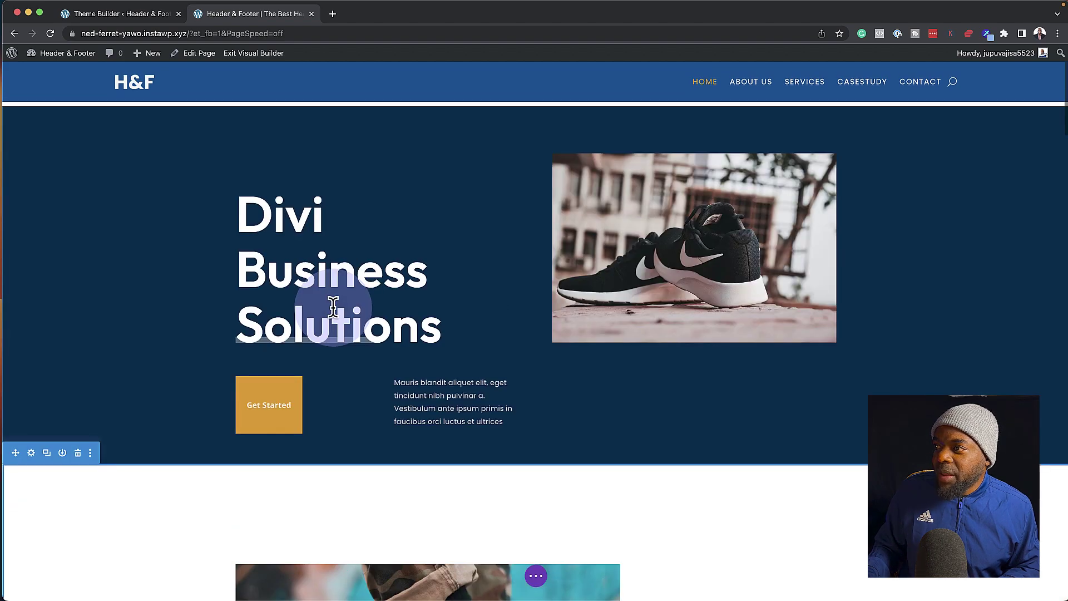